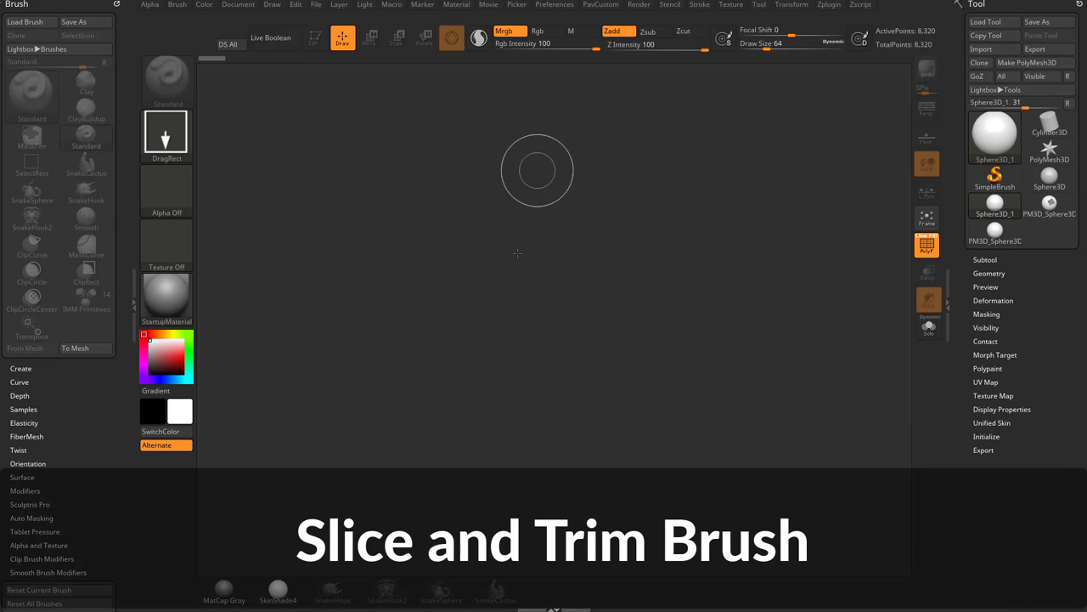
# Draw a Sphere3D on the canvas, enter Edit mode and convert the sphere to a PolyMesh3D
pyautogui.moveTo(504, 321); pyautogui.dragTo(432, 243)
pyautogui.press('t')
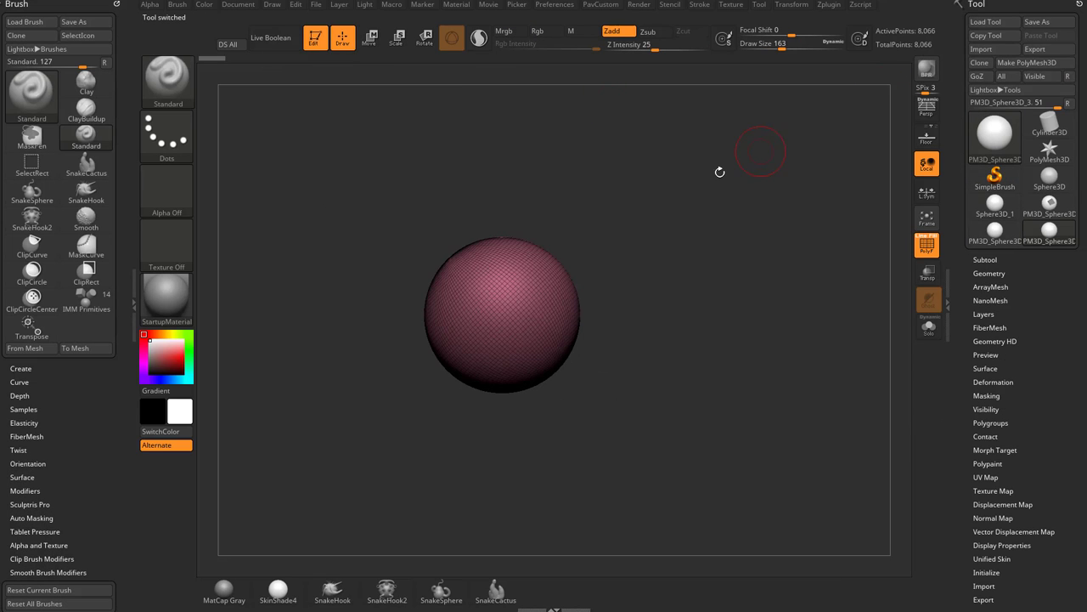
pyautogui.keyDown('alt'); pyautogui.moveTo(719, 172); pyautogui.dragTo(713, 224); pyautogui.keyUp('alt')
# Apply a diagonal crease across the front of the sphere with the CreaseCurve brush
pyautogui.keyDown('ctrl'); pyautogui.keyDown('shift'); pyautogui.click(175, 78); pyautogui.keyUp('shift'); pyautogui.keyUp('ctrl')
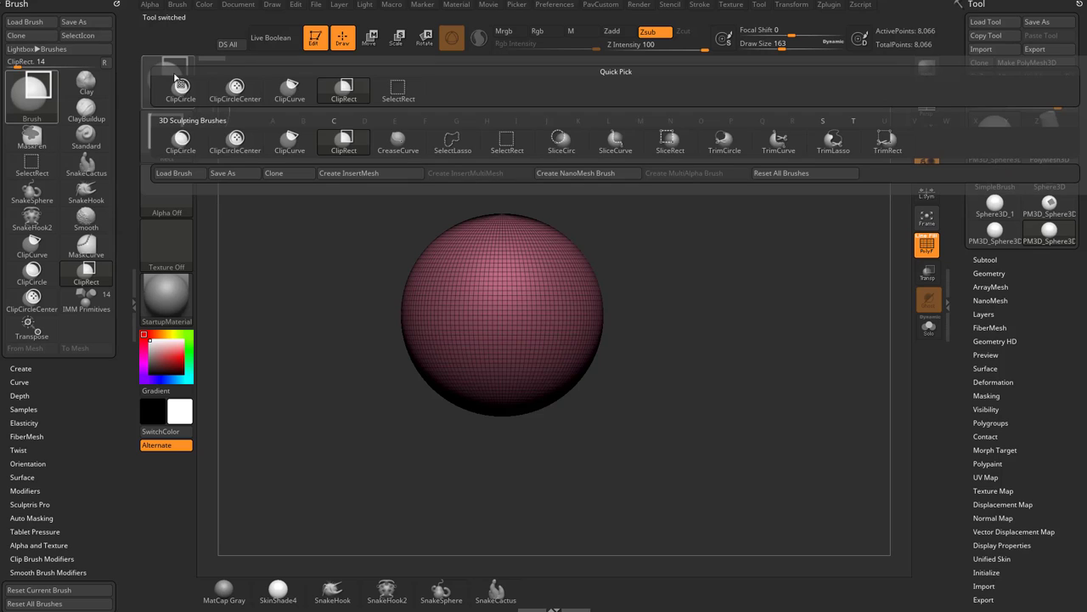
pyautogui.moveTo(267, 143)
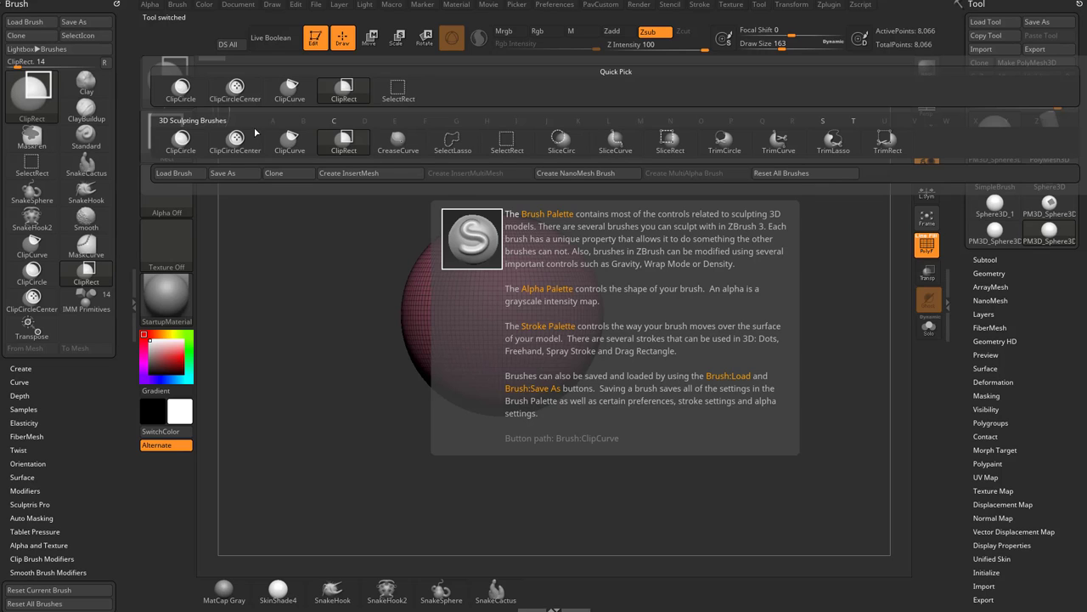
pyautogui.moveTo(384, 143)
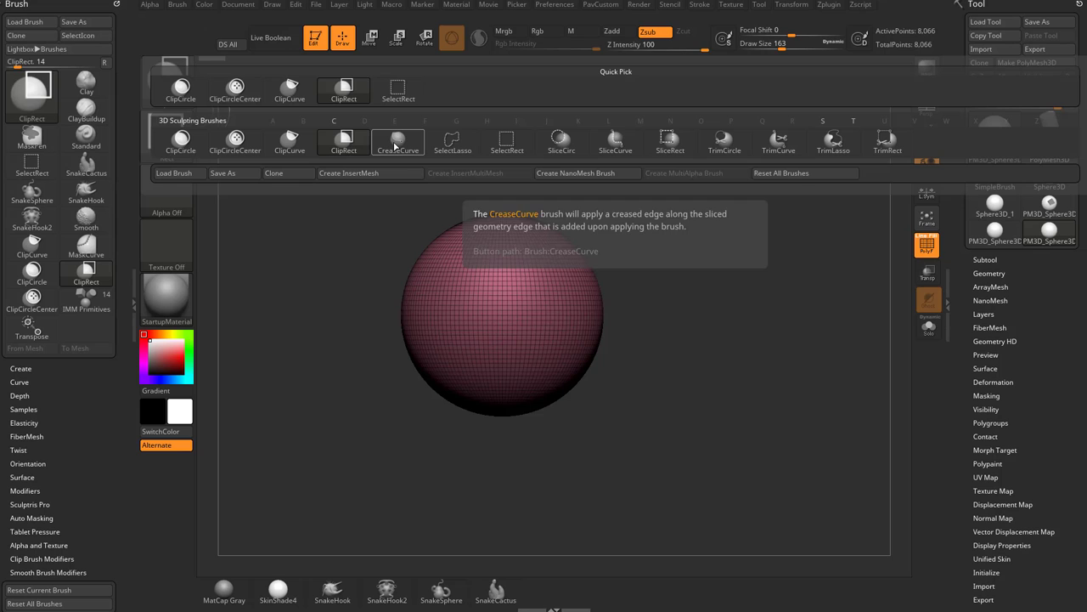
pyautogui.click(395, 146)
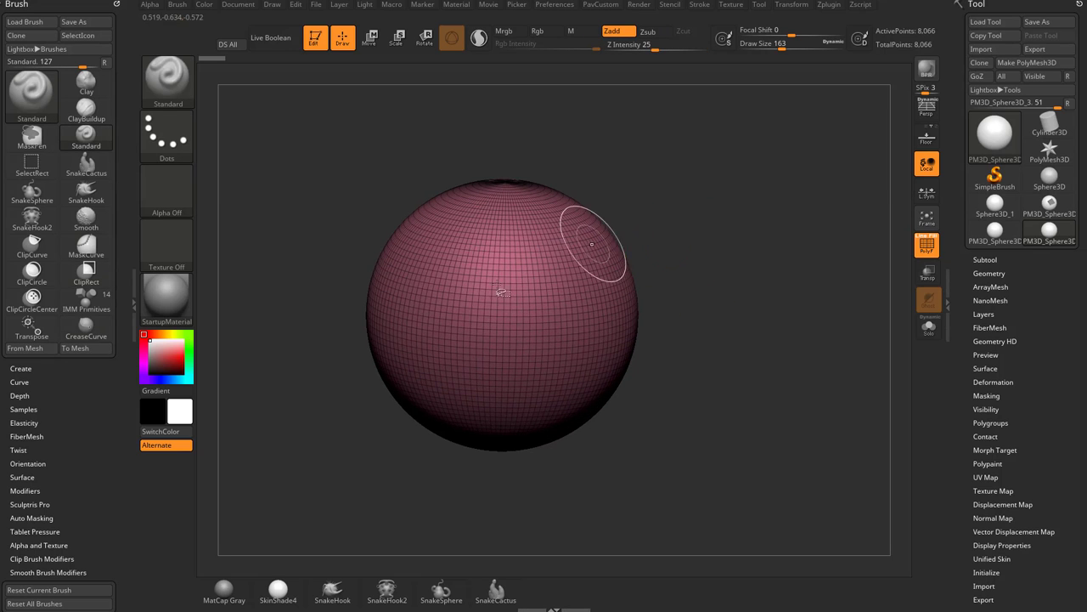
pyautogui.keyDown('ctrl'); pyautogui.keyDown('shift'); pyautogui.moveTo(443, 232); pyautogui.dragTo(552, 379); pyautogui.keyUp('shift'); pyautogui.keyUp('ctrl')
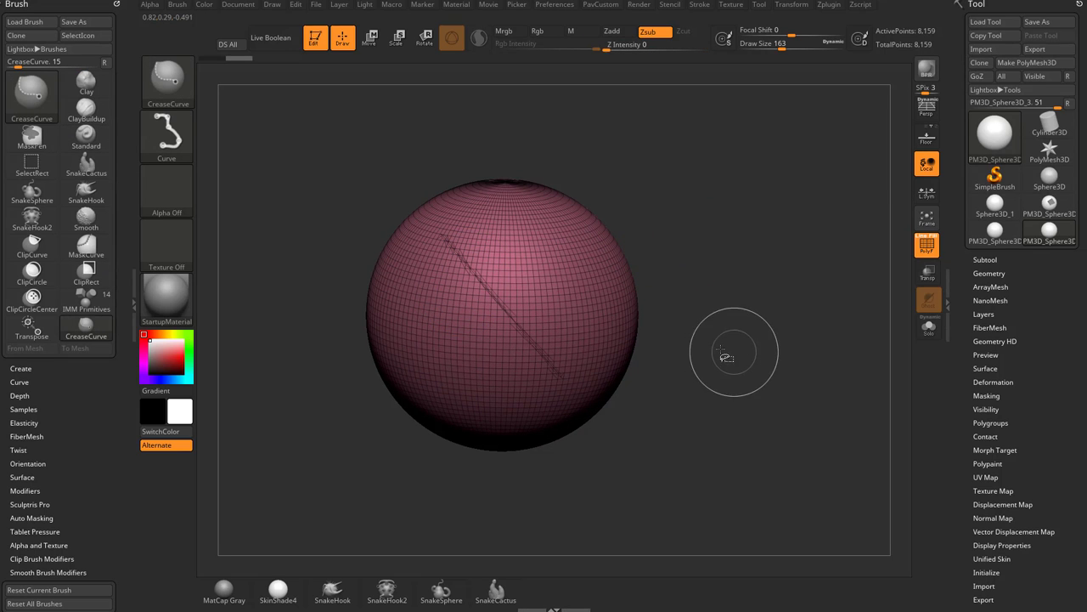
pyautogui.moveTo(720, 323); pyautogui.dragTo(671, 260)
pyautogui.keyDown('alt'); pyautogui.moveTo(736, 248); pyautogui.dragTo(738, 276); pyautogui.keyUp('alt')
pyautogui.moveTo(705, 255); pyautogui.dragTo(739, 279)
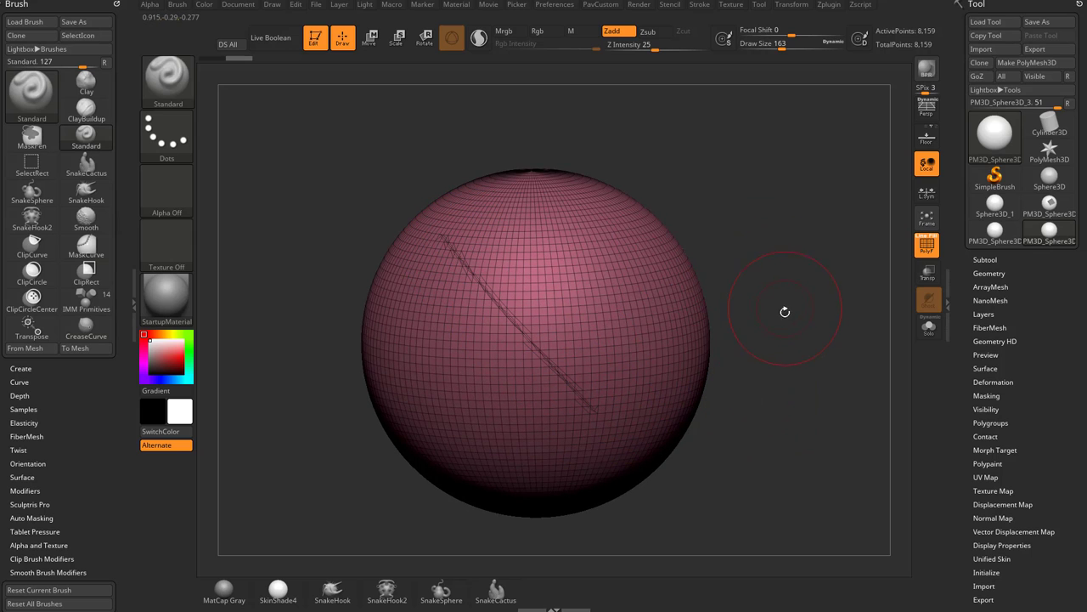
# Apply Polish By Features to the creased sphere, inspect it without the polyframe, and undo both the polish and the crease
pyautogui.press('`')
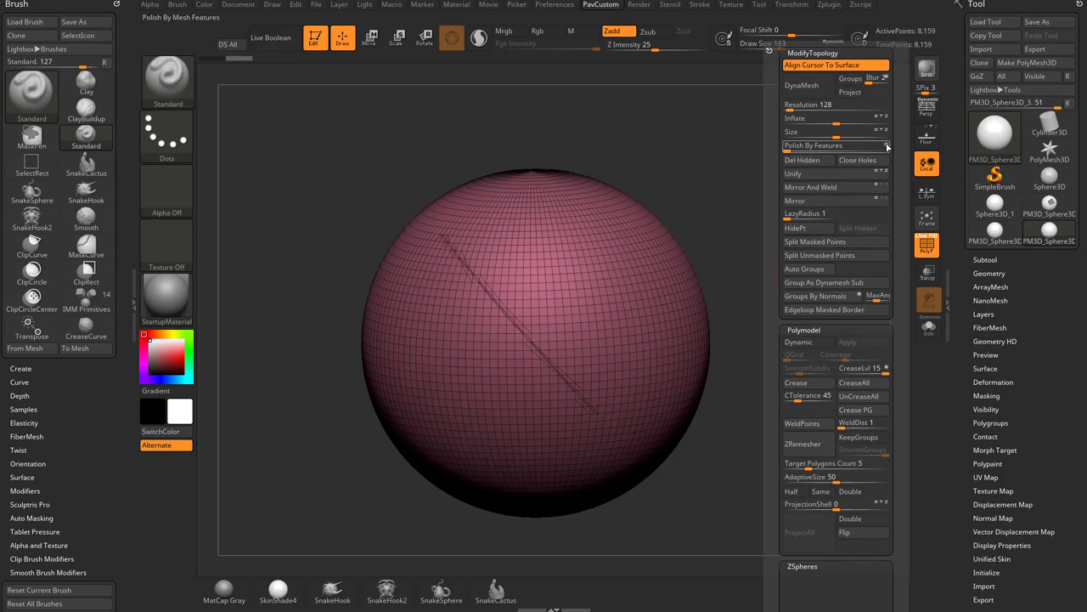
pyautogui.click(811, 146)
pyautogui.click(922, 242)
pyautogui.moveTo(868, 236)
pyautogui.mouseDown()
pyautogui.moveTo(801, 235)
pyautogui.moveTo(854, 245)
pyautogui.moveTo(830, 243)
pyautogui.moveTo(782, 199)
pyautogui.mouseUp()
pyautogui.hotkey('ctrl', 'z')
pyautogui.hotkey('shift', 'f')
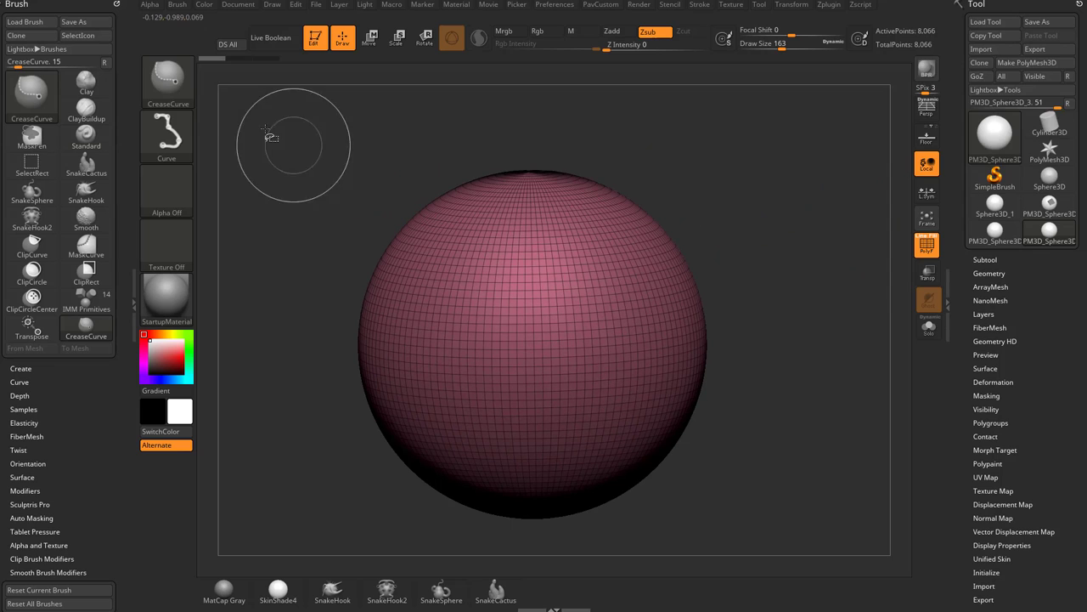
# Choose the SliceCurve brush for cutting the sphere
pyautogui.keyDown('ctrl'); pyautogui.keyDown('shift'); pyautogui.click(169, 83); pyautogui.keyUp('shift'); pyautogui.keyUp('ctrl')
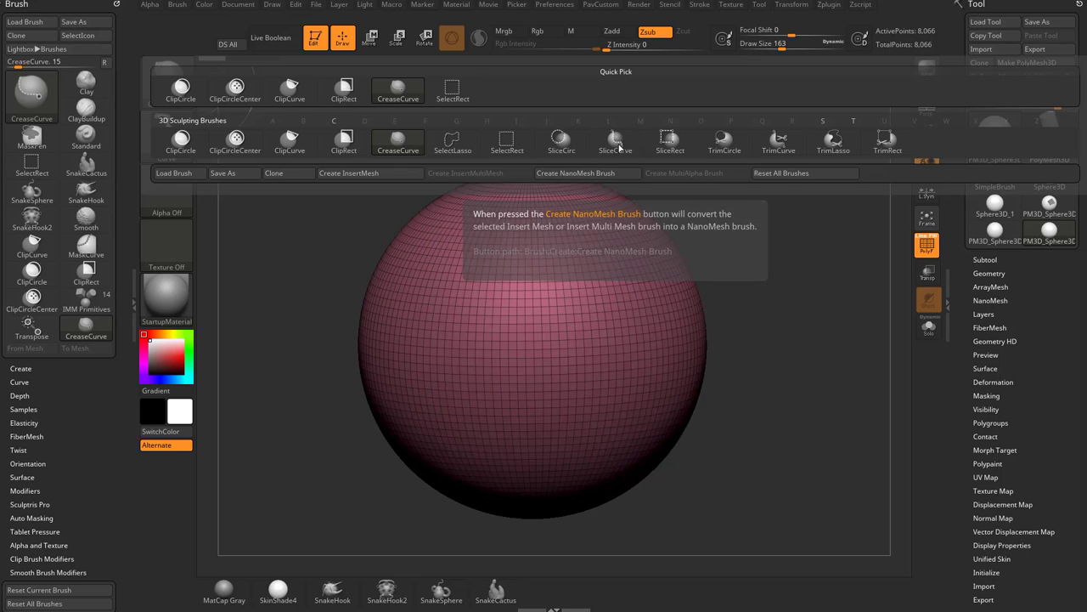
pyautogui.click(623, 149)
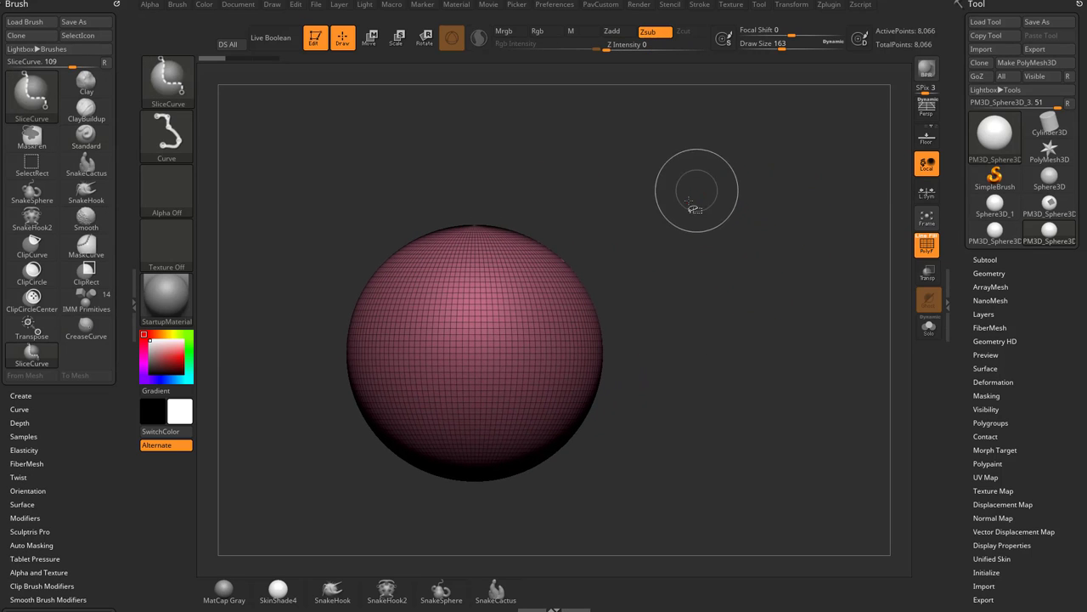
# Try slicing the sphere along a bent path with a sharp corner and a curved section, and undo the slice
pyautogui.moveTo(350, 143)
pyautogui.keyDown('ctrl'); pyautogui.keyDown('shift'); pyautogui.mouseDown()
pyautogui.moveTo(467, 308)
pyautogui.moveTo(624, 415)
pyautogui.moveTo(578, 368)
pyautogui.moveTo(565, 388)
pyautogui.moveTo(490, 314)
pyautogui.mouseUp(); pyautogui.keyUp('shift'); pyautogui.keyUp('ctrl')
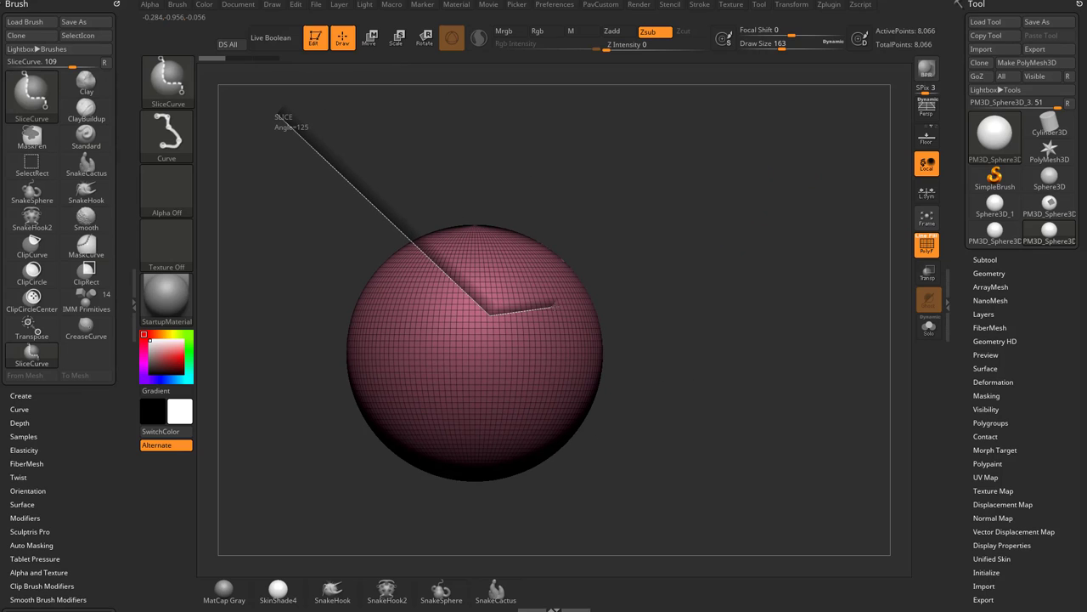
pyautogui.keyDown('ctrl'); pyautogui.keyDown('shift'); pyautogui.moveTo(561, 378); pyautogui.dragTo(672, 440); pyautogui.keyUp('shift'); pyautogui.keyUp('ctrl')
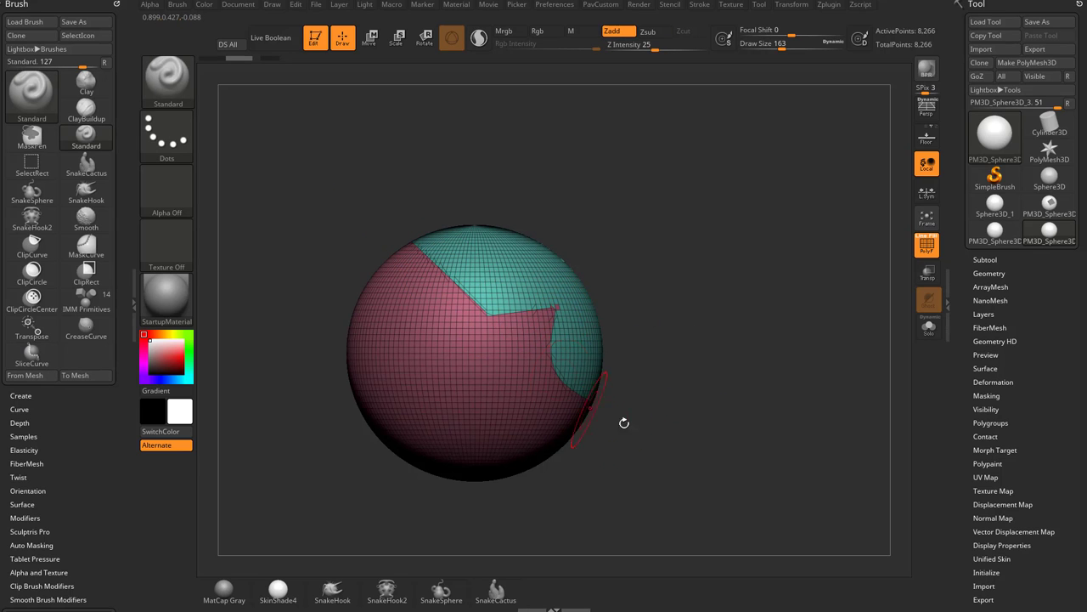
pyautogui.moveTo(733, 299)
pyautogui.mouseDown()
pyautogui.moveTo(655, 294)
pyautogui.moveTo(742, 298)
pyautogui.moveTo(747, 289)
pyautogui.moveTo(575, 266)
pyautogui.mouseUp()
pyautogui.hotkey('ctrl', 'z')
# Slice the sphere into two polygroups with one straight diagonal cut and check the isolated upper polygroup
pyautogui.moveTo(335, 157)
pyautogui.keyDown('ctrl'); pyautogui.keyDown('shift'); pyautogui.mouseDown()
pyautogui.moveTo(578, 437)
pyautogui.moveTo(684, 531)
pyautogui.mouseUp(); pyautogui.keyUp('shift'); pyautogui.keyUp('ctrl')
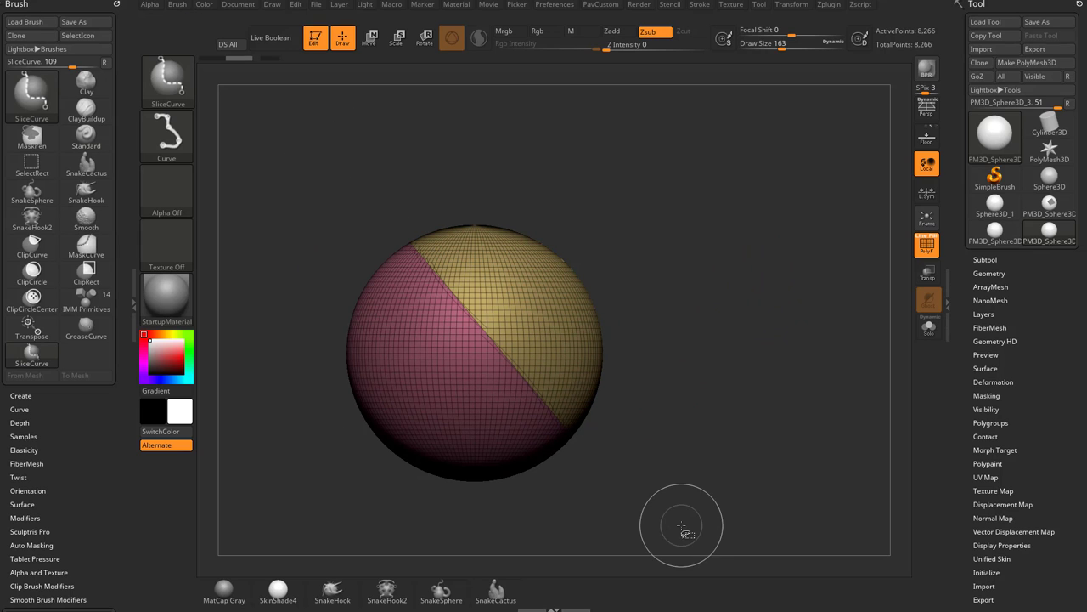
pyautogui.moveTo(757, 293)
pyautogui.mouseDown()
pyautogui.moveTo(685, 298)
pyautogui.moveTo(771, 301)
pyautogui.moveTo(704, 301)
pyautogui.moveTo(761, 284)
pyautogui.moveTo(743, 274)
pyautogui.moveTo(778, 386)
pyautogui.mouseUp()
pyautogui.keyDown('ctrl'); pyautogui.keyDown('shift'); pyautogui.click(529, 311); pyautogui.keyUp('shift'); pyautogui.keyUp('ctrl')
pyautogui.keyDown('ctrl'); pyautogui.keyDown('shift'); pyautogui.click(719, 346); pyautogui.keyUp('shift'); pyautogui.keyUp('ctrl')
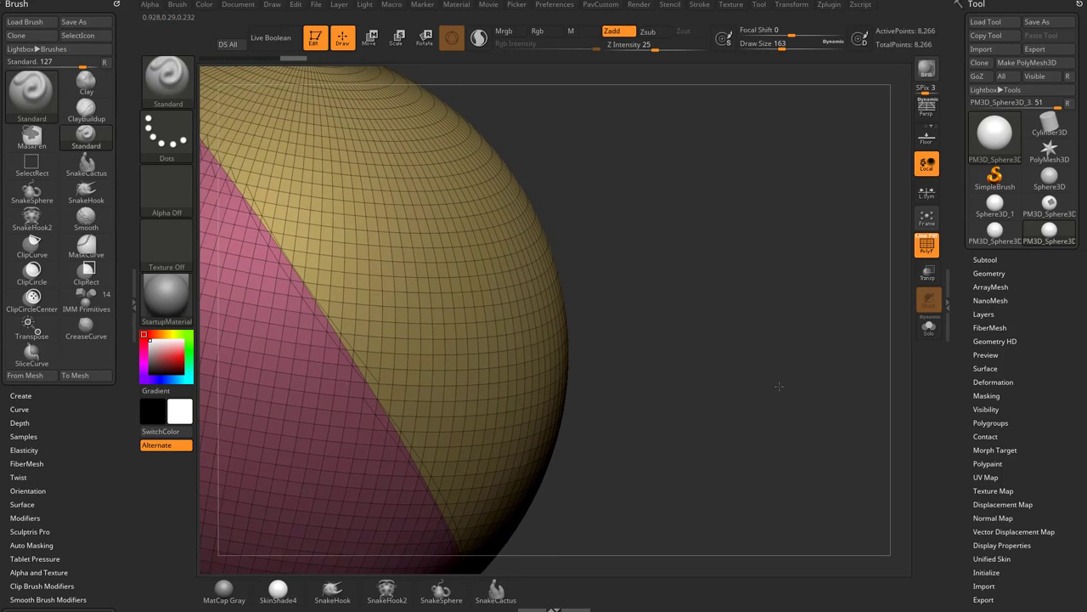
pyautogui.press('f')
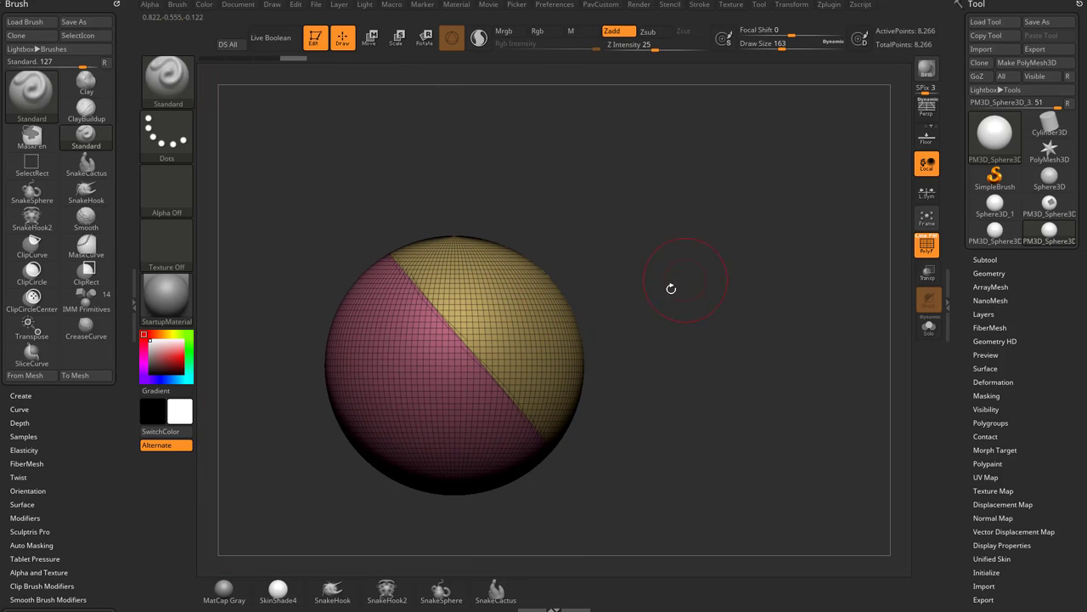
# Add three roughly parallel SliceCurve cuts across the sphere, crossing the existing diagonal slice
pyautogui.keyDown('ctrl'); pyautogui.keyDown('shift'); pyautogui.moveTo(293, 350); pyautogui.dragTo(710, 204); pyautogui.keyUp('shift'); pyautogui.keyUp('ctrl')
pyautogui.keyDown('ctrl'); pyautogui.keyDown('shift'); pyautogui.moveTo(286, 412); pyautogui.dragTo(727, 253); pyautogui.keyUp('shift'); pyautogui.keyUp('ctrl')
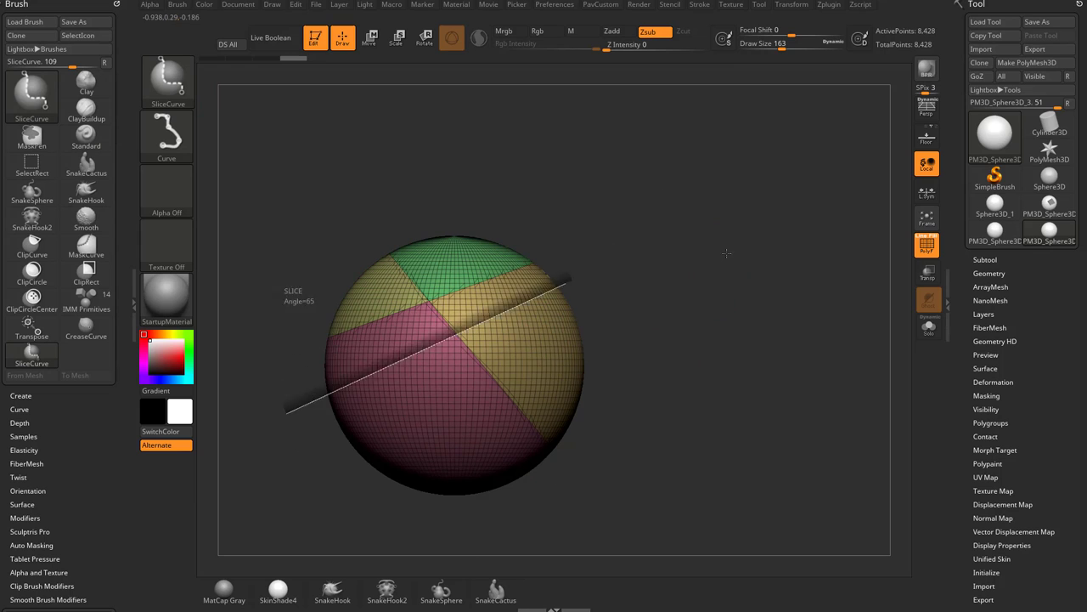
pyautogui.keyDown('ctrl'); pyautogui.keyDown('shift'); pyautogui.moveTo(314, 459); pyautogui.dragTo(731, 314); pyautogui.keyUp('shift'); pyautogui.keyUp('ctrl')
pyautogui.keyDown('ctrl'); pyautogui.keyDown('shift'); pyautogui.moveTo(547, 374); pyautogui.dragTo(548, 373); pyautogui.keyUp('shift'); pyautogui.keyUp('ctrl')
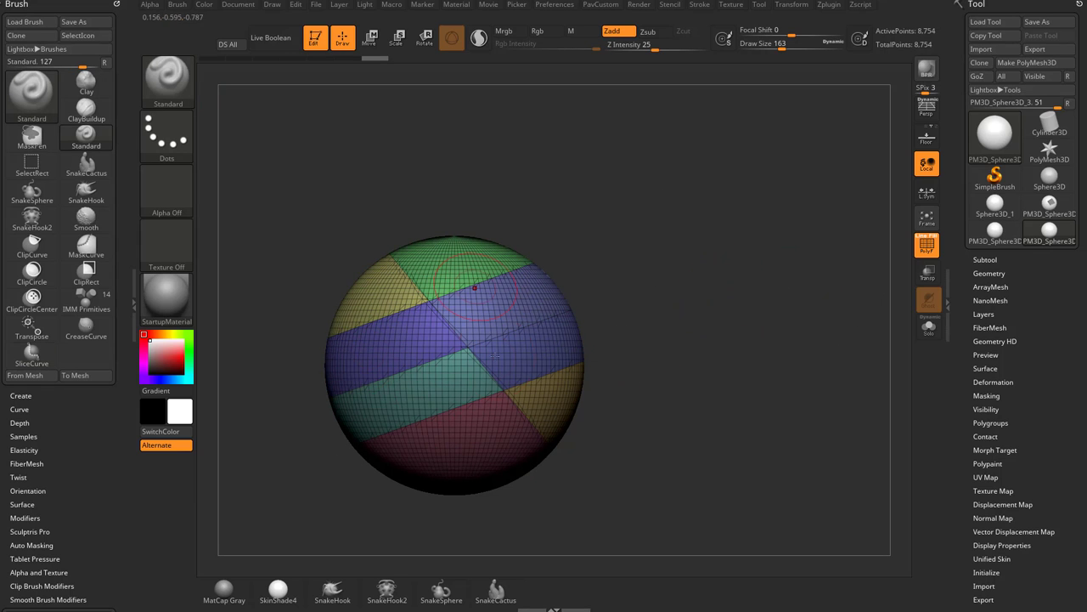
pyautogui.moveTo(642, 311); pyautogui.dragTo(699, 297)
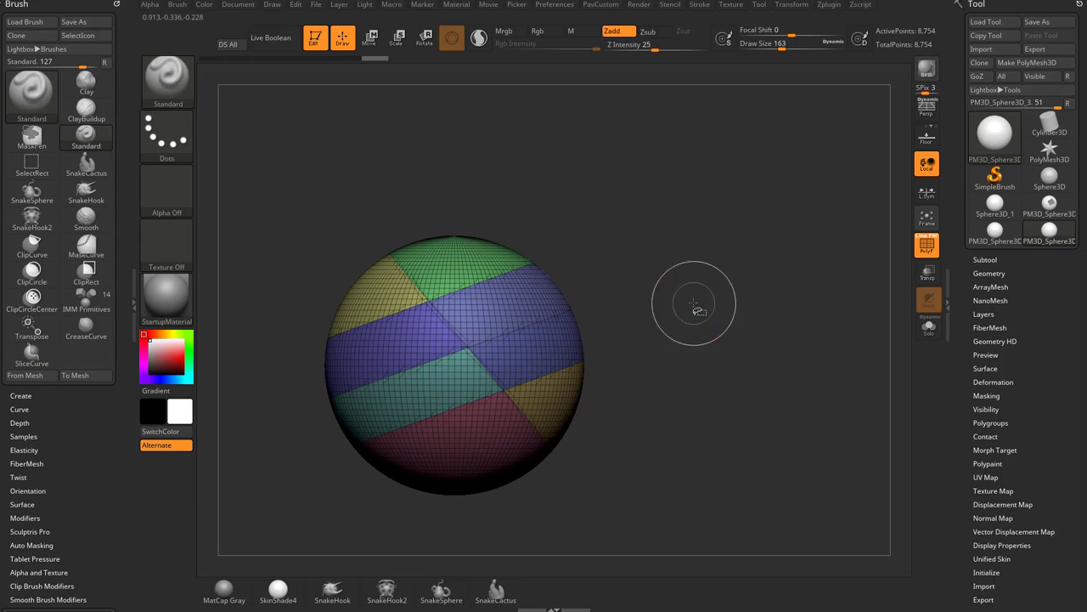
# Undo the crossing slices so only the first diagonal slice remains on the sphere
pyautogui.hotkey('ctrl', 'z')
pyautogui.hotkey('ctrl', 'z')
pyautogui.hotkey('ctrl', 'z')
pyautogui.hotkey('ctrl', 'z')
pyautogui.moveTo(697, 362); pyautogui.dragTo(669, 336)
pyautogui.moveTo(554, 293)
pyautogui.mouseDown()
pyautogui.moveTo(614, 277)
pyautogui.moveTo(600, 287)
pyautogui.mouseUp()
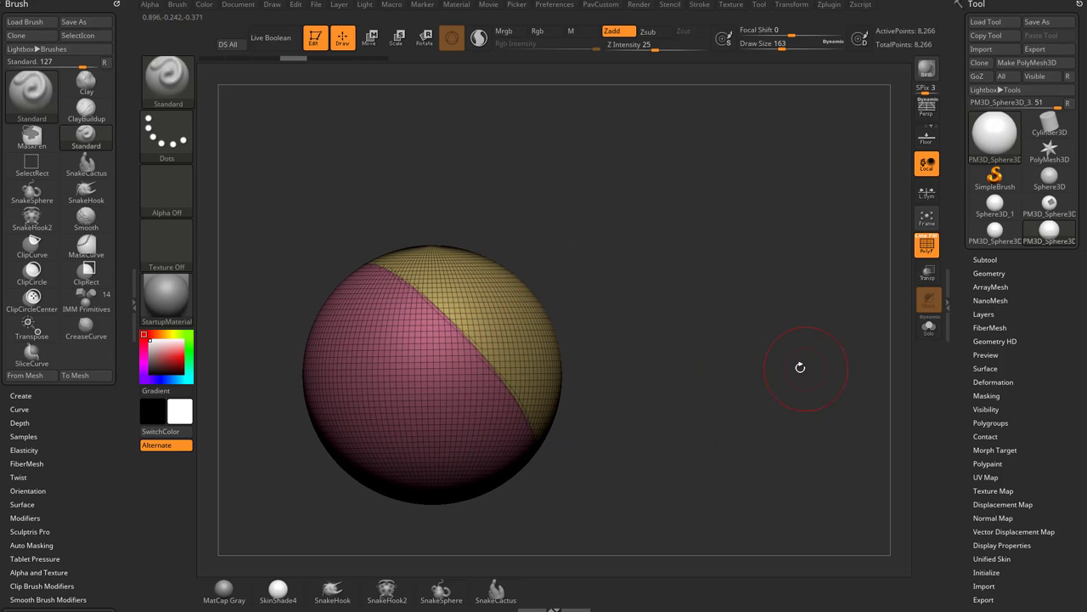
# Split the sphere's two polygroups into separate subtools with Groups Split, choosing Always OK for the non-undoable operation
pyautogui.click(987, 260)
pyautogui.moveTo(771, 284); pyautogui.dragTo(689, 310)
pyautogui.moveTo(961, 391); pyautogui.dragTo(961, 231)
pyautogui.keyDown('shift'); pyautogui.click(978, 307); pyautogui.keyUp('shift')
pyautogui.click(1037, 316)
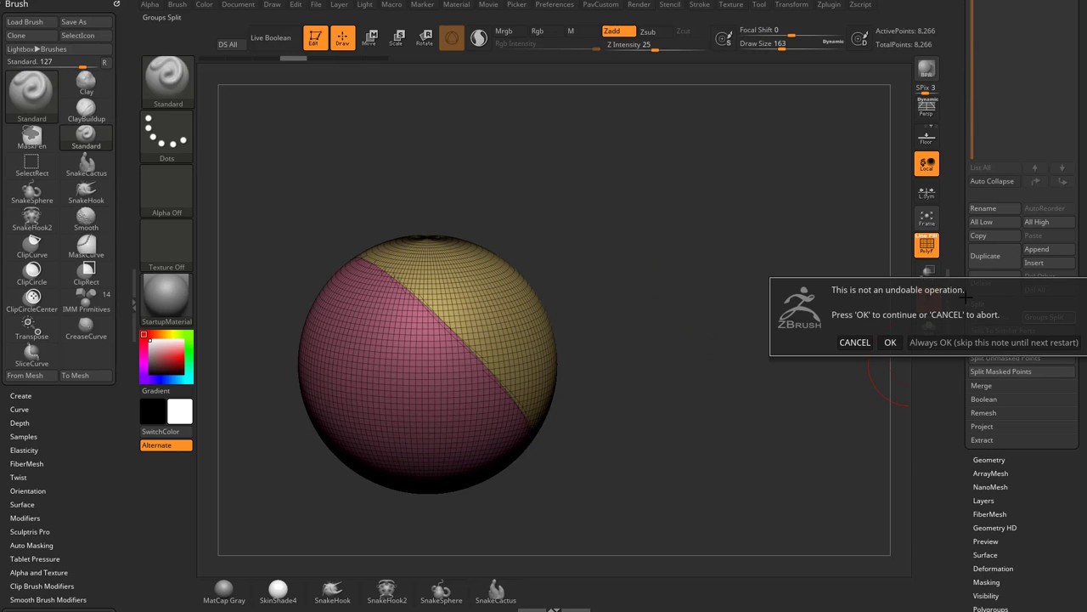
pyautogui.click(943, 342)
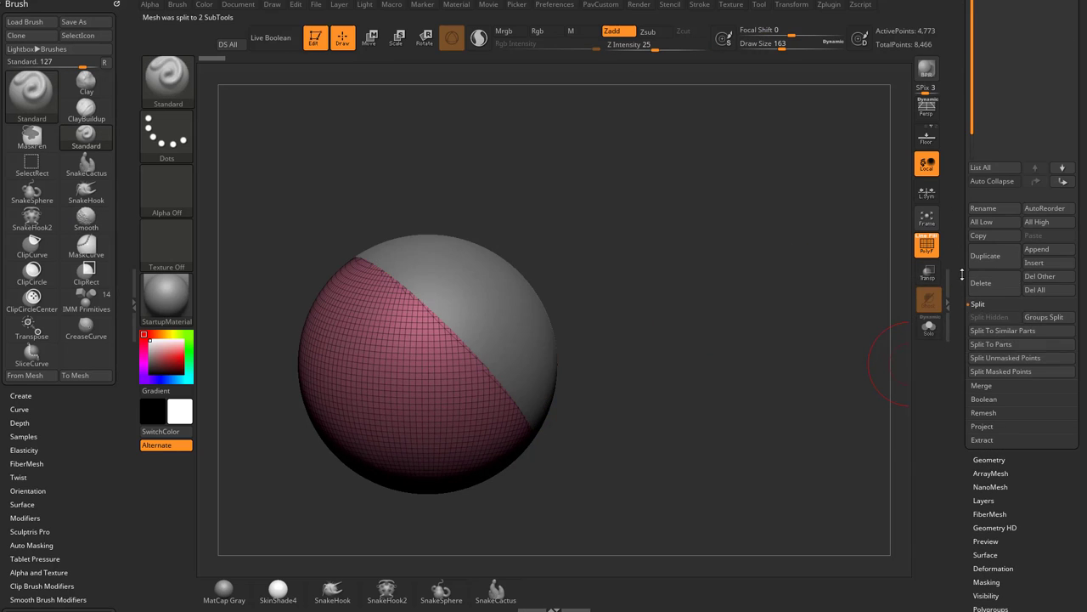
# Select the smaller upper piece, isolate it, and cap its open cut face with Close Holes
pyautogui.keyDown('alt'); pyautogui.click(500, 317); pyautogui.keyUp('alt')
pyautogui.click(935, 332)
pyautogui.moveTo(772, 343); pyautogui.dragTo(850, 327)
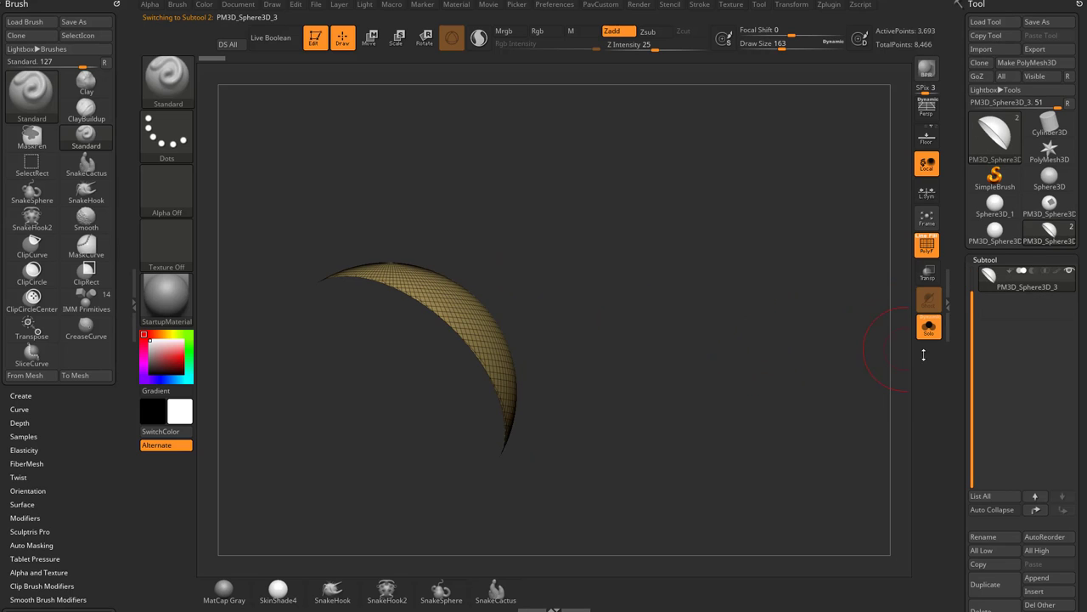
pyautogui.moveTo(966, 344); pyautogui.dragTo(968, 94)
pyautogui.click(988, 359)
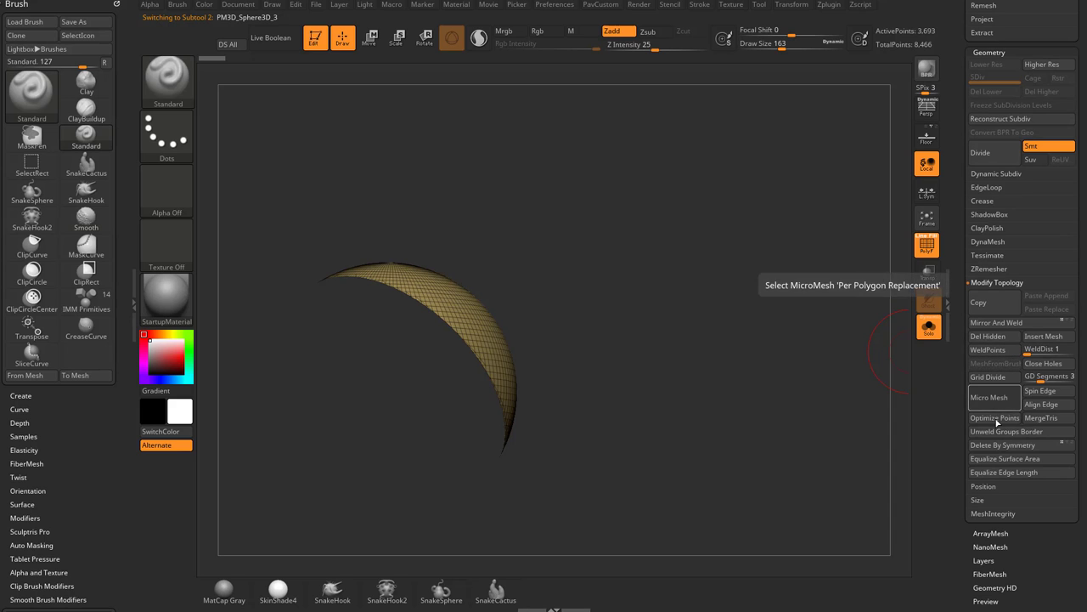
pyautogui.click(1053, 368)
pyautogui.moveTo(841, 361)
pyautogui.mouseDown()
pyautogui.moveTo(888, 349)
pyautogui.moveTo(846, 348)
pyautogui.mouseUp()
pyautogui.click(928, 328)
# Close the hole on the larger lower piece of the sphere and check its cap in Solo mode
pyautogui.moveTo(876, 302); pyautogui.dragTo(582, 351)
pyautogui.keyDown('alt'); pyautogui.click(583, 352); pyautogui.keyUp('alt')
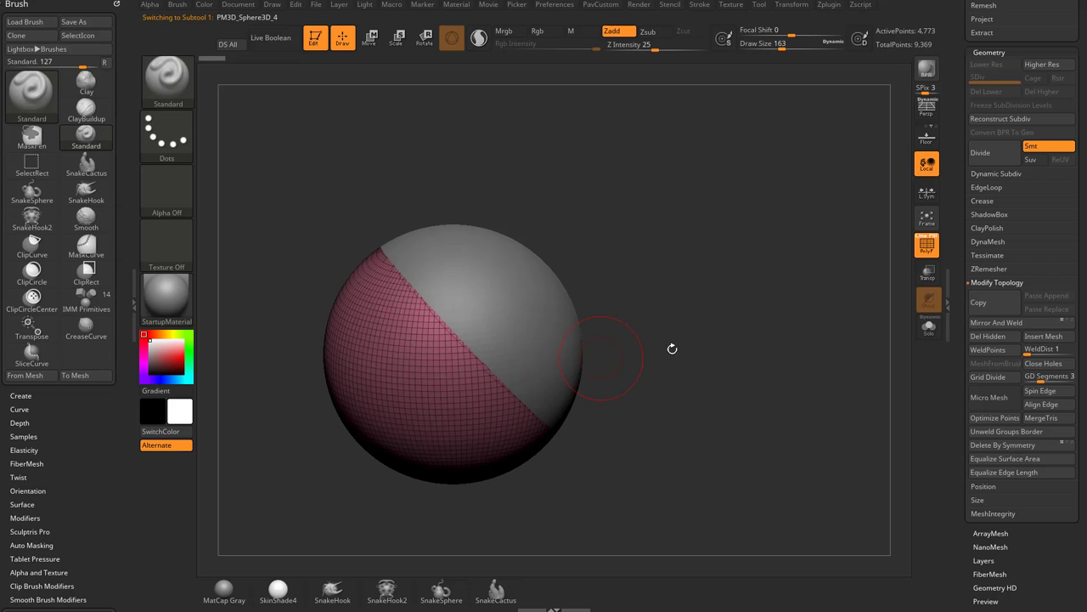
pyautogui.moveTo(671, 347); pyautogui.dragTo(889, 349)
pyautogui.click(929, 328)
pyautogui.click(930, 328)
pyautogui.keyDown('alt'); pyautogui.click(473, 391); pyautogui.keyUp('alt')
pyautogui.keyDown('alt'); pyautogui.click(455, 412); pyautogui.keyUp('alt')
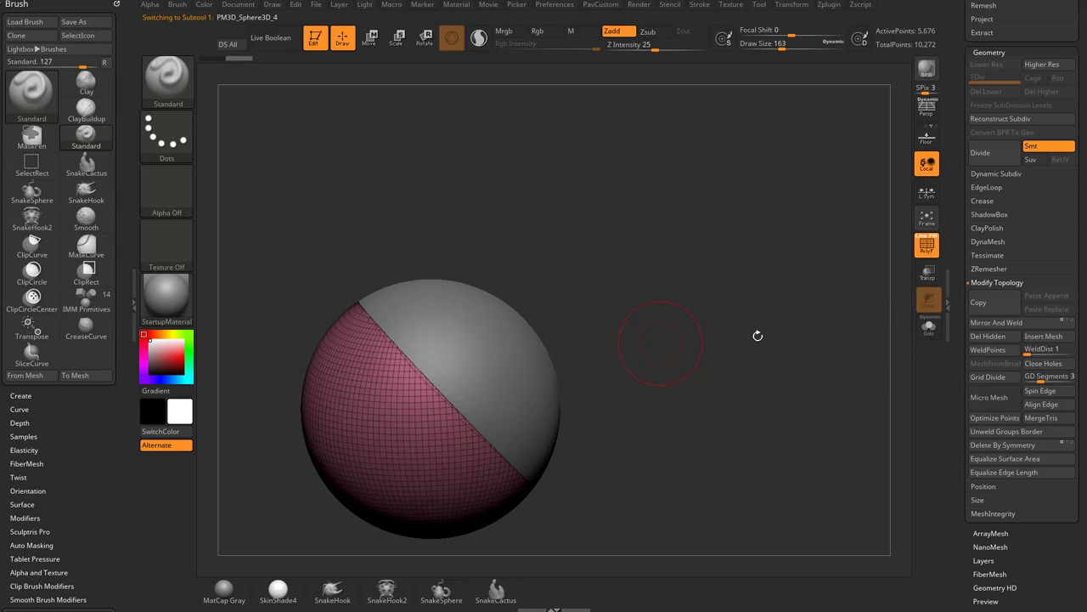
pyautogui.click(932, 325)
pyautogui.moveTo(956, 323); pyautogui.dragTo(820, 342)
pyautogui.click(929, 328)
# Isolate the upper piece and examine its capped cut face from several angles
pyautogui.keyDown('alt'); pyautogui.click(495, 361); pyautogui.keyUp('alt')
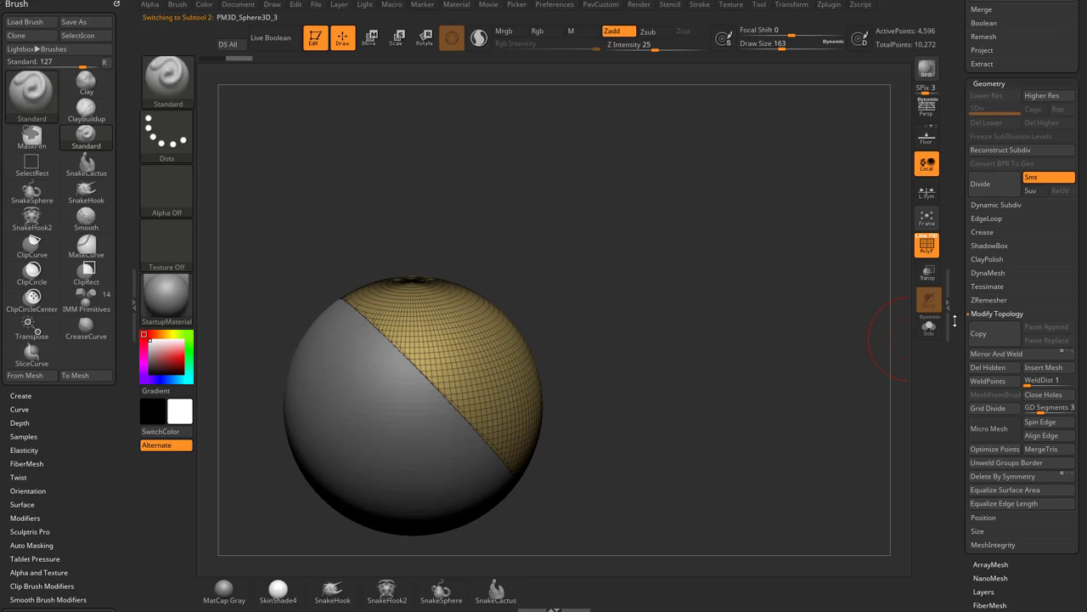
pyautogui.moveTo(957, 314); pyautogui.dragTo(953, 556)
pyautogui.keyDown('shift'); pyautogui.moveTo(716, 347); pyautogui.dragTo(790, 347); pyautogui.keyUp('shift')
pyautogui.click(927, 330)
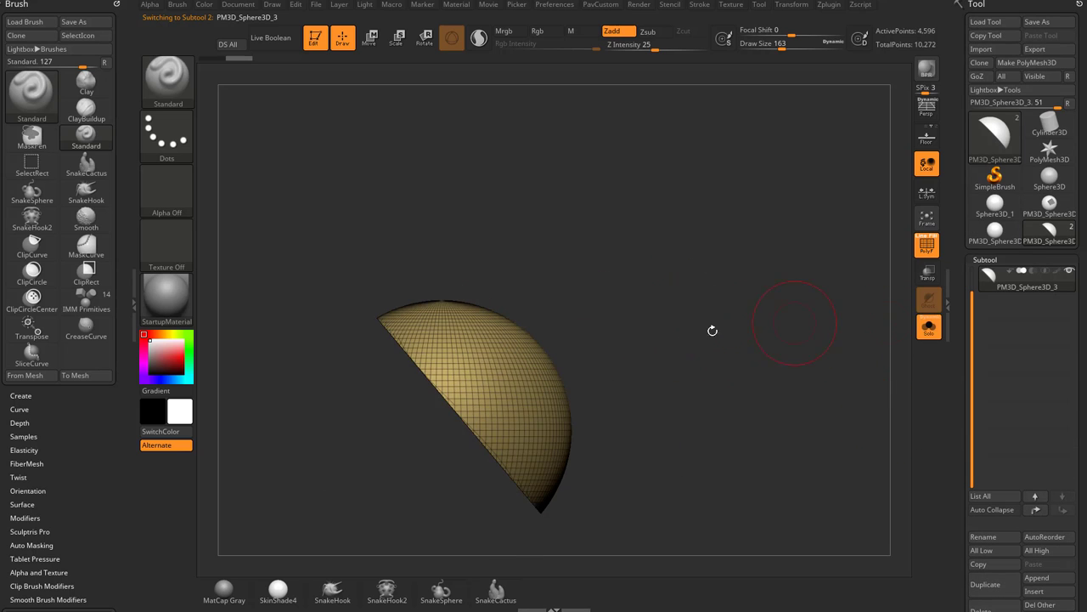
pyautogui.moveTo(711, 330); pyautogui.dragTo(412, 452)
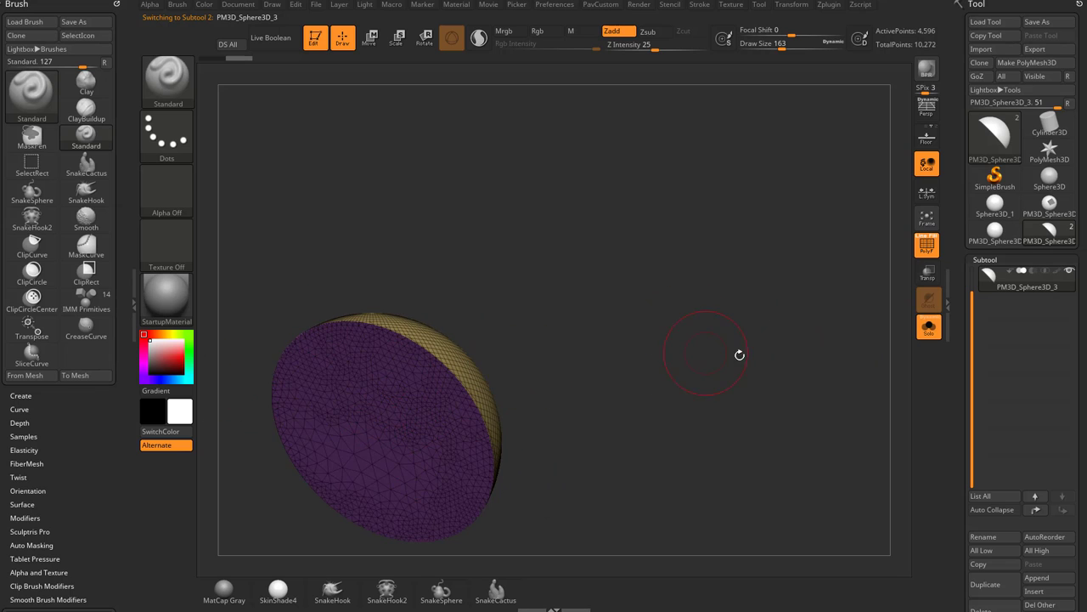
pyautogui.moveTo(739, 355); pyautogui.dragTo(832, 353)
pyautogui.click(929, 329)
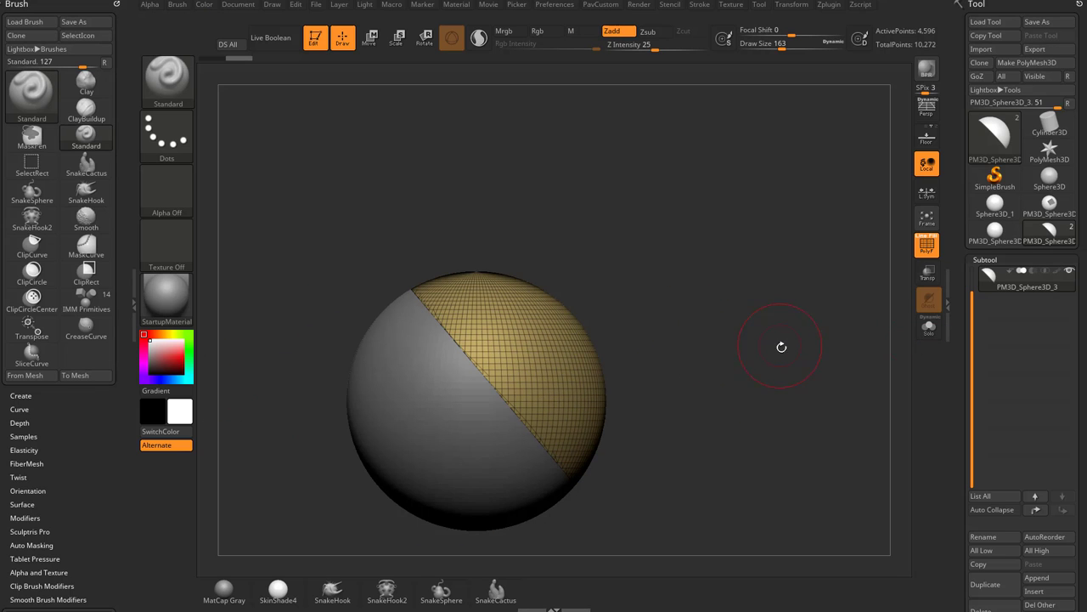
# Trim the outer part off the upper piece with a straight diagonal TrimCurve cut
pyautogui.hotkey('ctrl', 'shift')
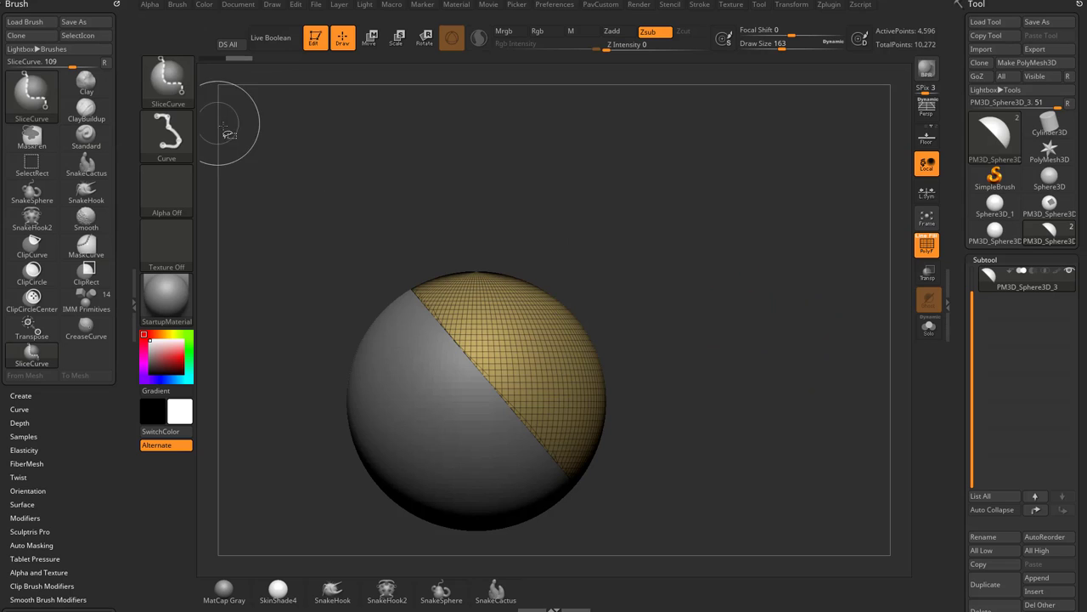
pyautogui.click(175, 89)
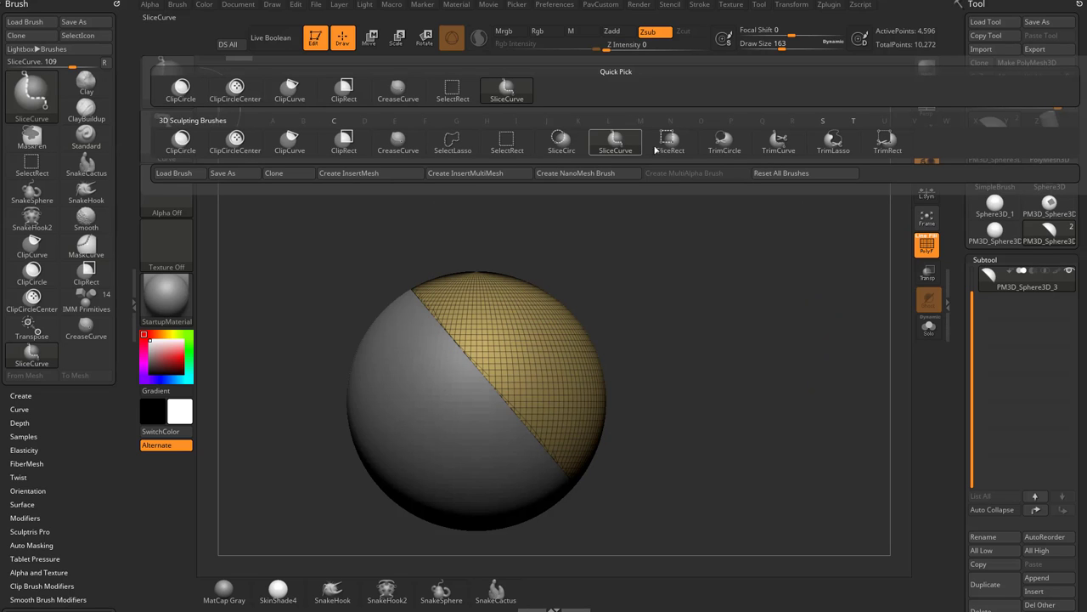
pyautogui.click(793, 151)
pyautogui.keyDown('ctrl'); pyautogui.keyDown('shift'); pyautogui.moveTo(380, 179); pyautogui.dragTo(672, 534); pyautogui.keyUp('shift'); pyautogui.keyUp('ctrl')
pyautogui.moveTo(731, 250)
pyautogui.mouseDown()
pyautogui.moveTo(708, 305)
pyautogui.moveTo(660, 332)
pyautogui.moveTo(606, 327)
pyautogui.mouseUp()
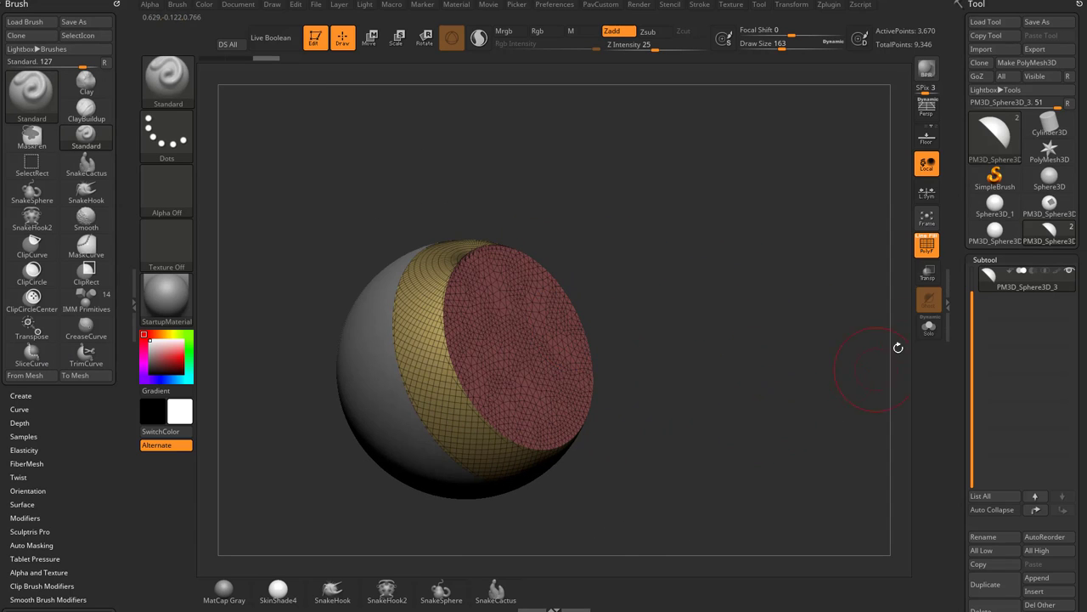
# Isolate the trimmed piece, trim off both of its sides with vertical cuts, and show the other subtool again
pyautogui.click(928, 327)
pyautogui.keyDown('shift'); pyautogui.moveTo(833, 320); pyautogui.dragTo(600, 298); pyautogui.keyUp('shift')
pyautogui.keyDown('ctrl'); pyautogui.keyDown('shift'); pyautogui.moveTo(586, 215); pyautogui.dragTo(586, 570); pyautogui.keyUp('shift'); pyautogui.keyUp('ctrl')
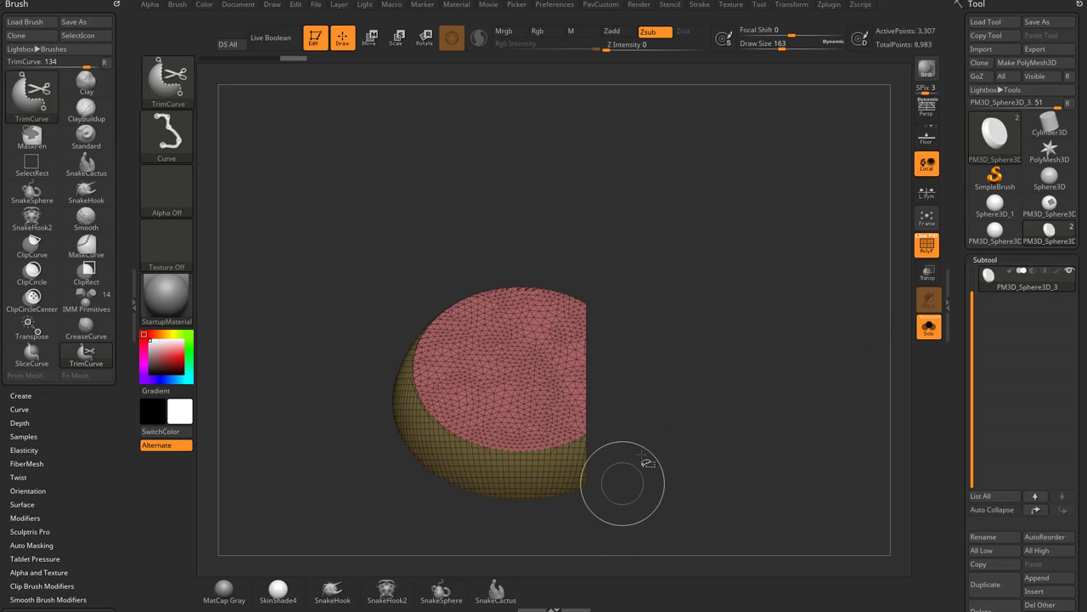
pyautogui.keyDown('ctrl'); pyautogui.keyDown('shift'); pyautogui.moveTo(444, 533); pyautogui.dragTo(447, 190); pyautogui.keyUp('shift'); pyautogui.keyUp('ctrl')
pyautogui.moveTo(645, 293)
pyautogui.mouseDown()
pyautogui.moveTo(738, 311)
pyautogui.moveTo(718, 327)
pyautogui.moveTo(513, 337)
pyautogui.moveTo(785, 280)
pyautogui.mouseUp()
pyautogui.click(928, 327)
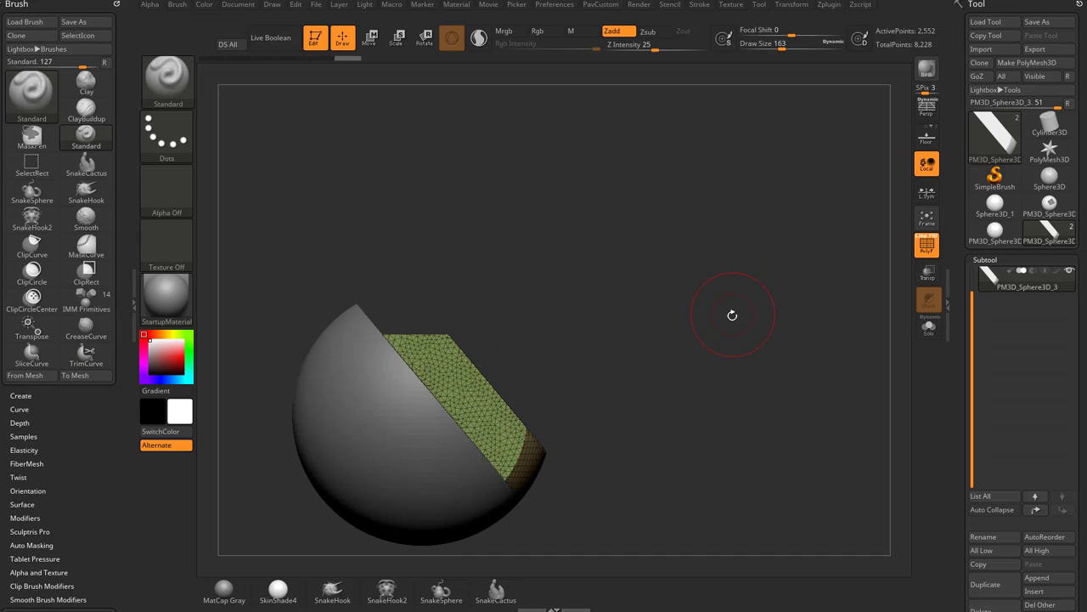
# Undo the trim cuts made on the upper piece of the sphere
pyautogui.hotkey('ctrl', 'z')
pyautogui.hotkey('ctrl', 'z')
pyautogui.keyDown('alt'); pyautogui.moveTo(694, 306); pyautogui.dragTo(724, 270); pyautogui.keyUp('alt')
# Slice the upper piece along a stepped path with the SliceCurve brush
pyautogui.keyDown('ctrl'); pyautogui.keyDown('shift'); pyautogui.click(174, 85); pyautogui.keyUp('shift'); pyautogui.keyUp('ctrl')
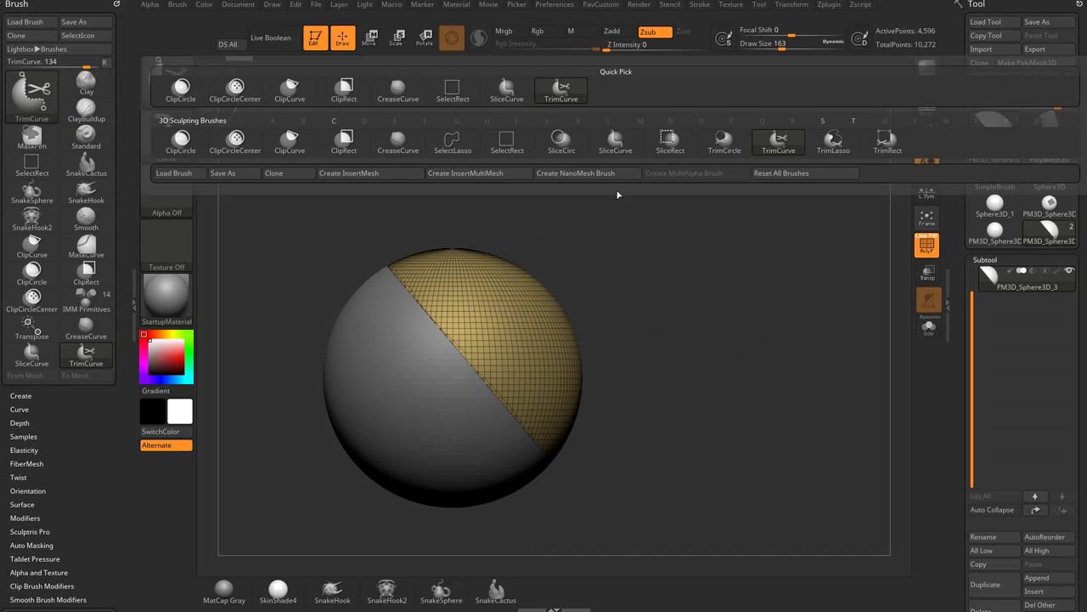
pyautogui.click(615, 140)
pyautogui.keyDown('ctrl'); pyautogui.keyDown('shift'); pyautogui.moveTo(452, 208); pyautogui.dragTo(459, 293); pyautogui.keyUp('shift'); pyautogui.keyUp('ctrl')
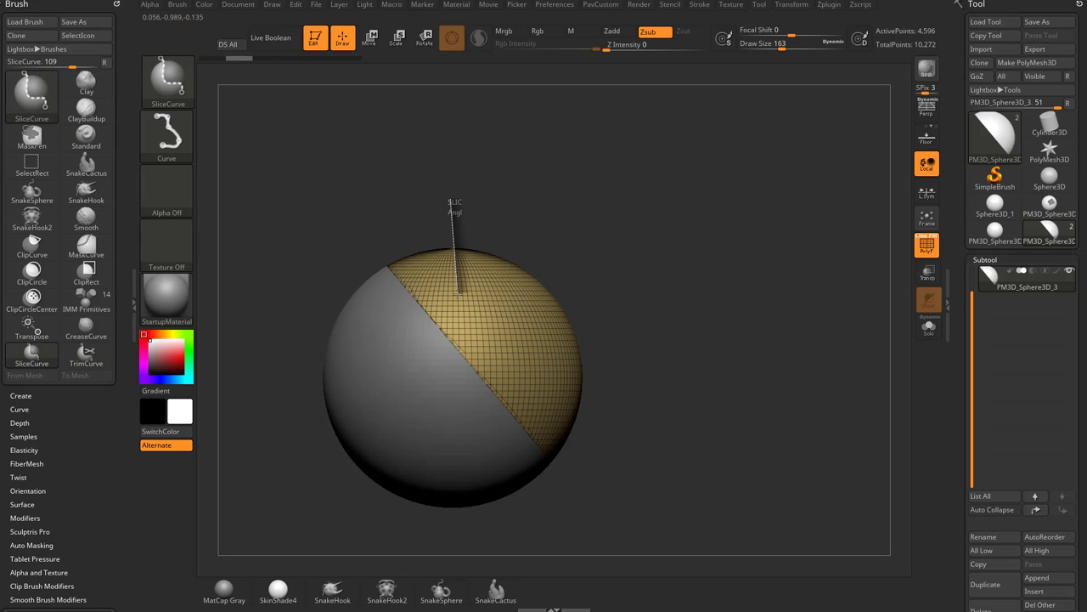
pyautogui.keyDown('ctrl'); pyautogui.keyDown('shift'); pyautogui.moveTo(515, 363); pyautogui.dragTo(639, 388); pyautogui.keyUp('shift'); pyautogui.keyUp('ctrl')
pyautogui.hotkey('ctrl', 'shift')
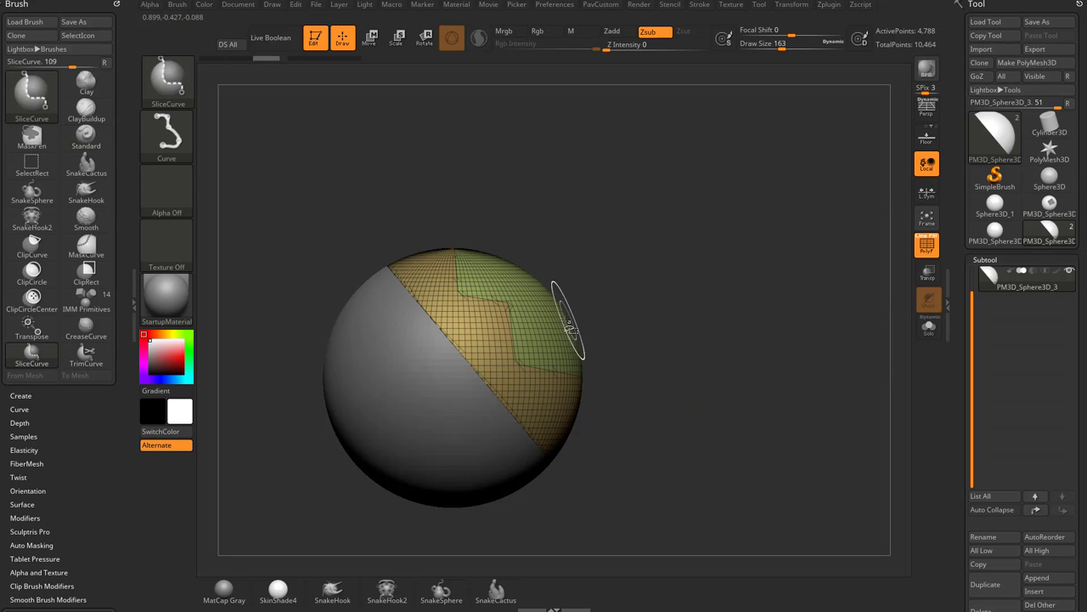
# Hide the outer polygroup of the sliced piece with SelectRect, delete the hidden part and close the holes
pyautogui.hotkey('ctrl', 'shift', 'b')
pyautogui.click(451, 95)
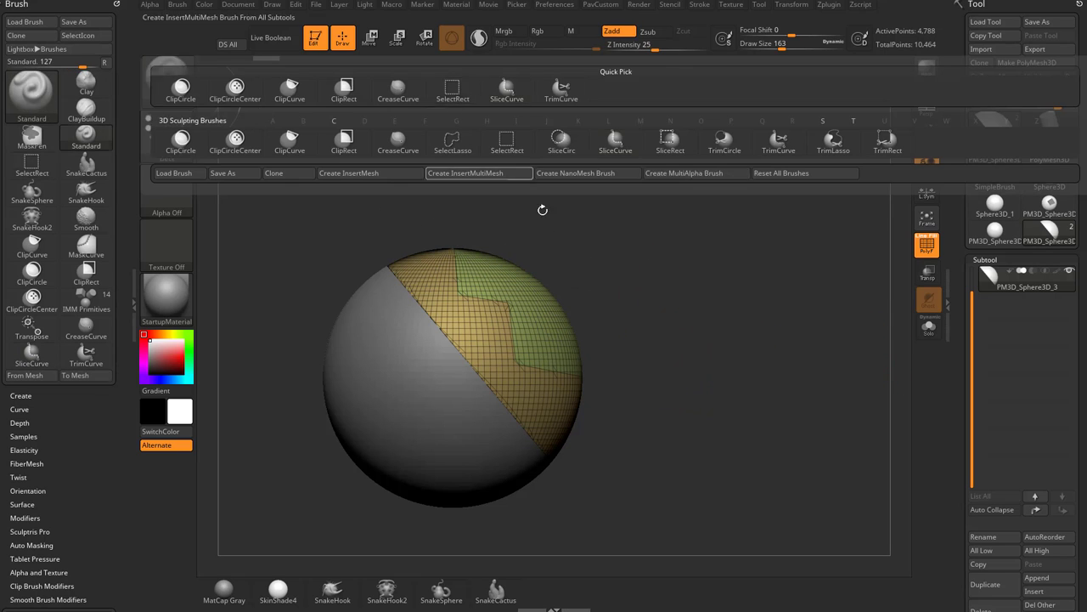
pyautogui.keyDown('ctrl'); pyautogui.keyDown('shift'); pyautogui.click(490, 330); pyautogui.keyUp('shift'); pyautogui.keyUp('ctrl')
pyautogui.press('space')
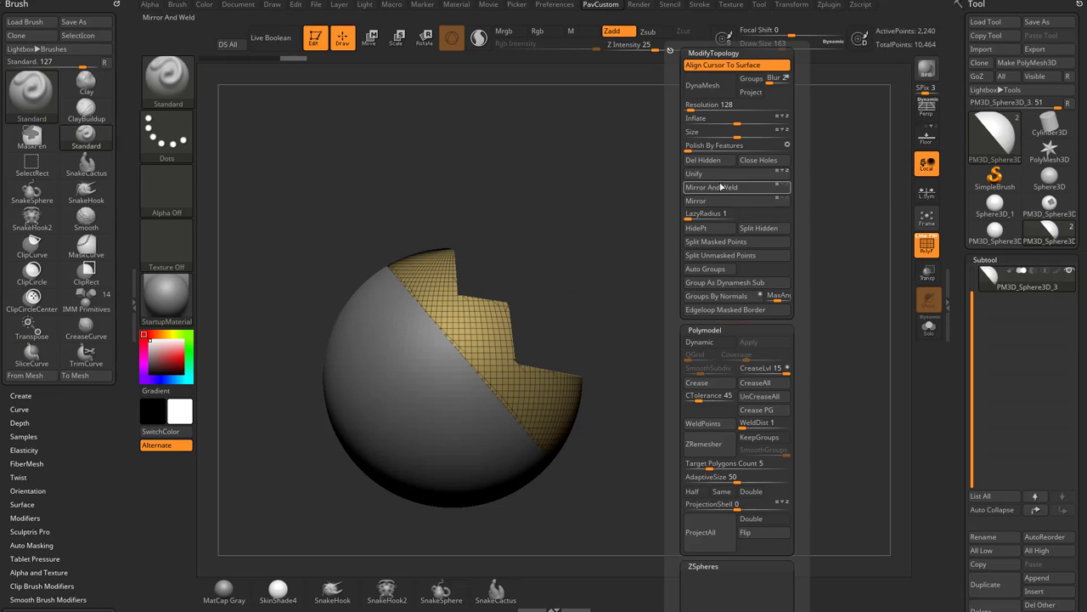
pyautogui.moveTo(683, 244); pyautogui.dragTo(713, 244)
pyautogui.press('space')
pyautogui.click(732, 161)
# Examine the closed stepped face from both sides and undo the hole closing, deletion and stepped slice
pyautogui.moveTo(712, 245); pyautogui.dragTo(590, 289)
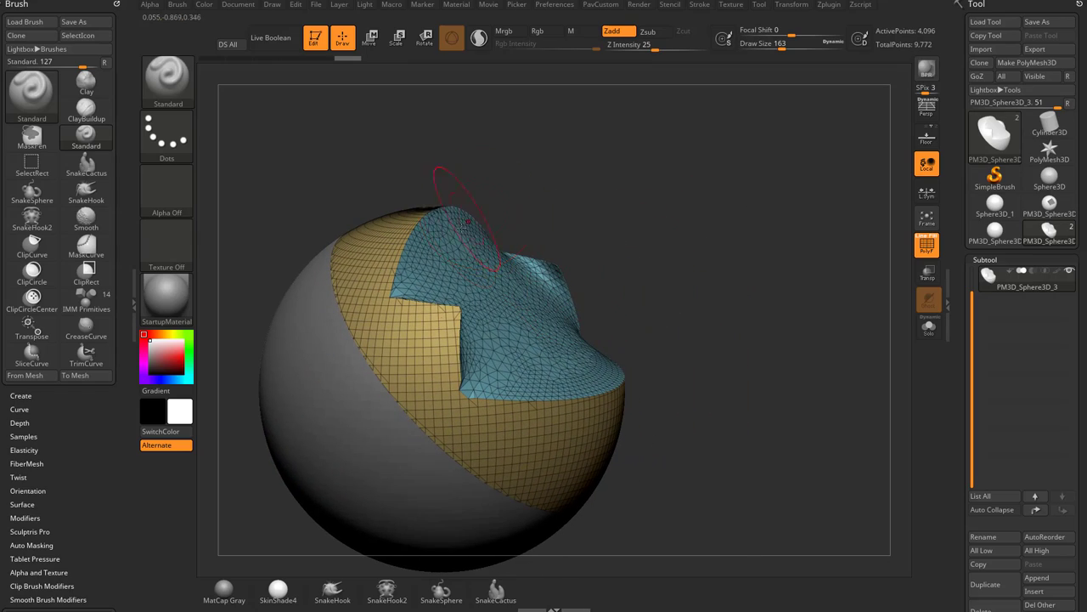
pyautogui.moveTo(650, 231)
pyautogui.mouseDown()
pyautogui.moveTo(416, 383)
pyautogui.moveTo(440, 266)
pyautogui.mouseUp()
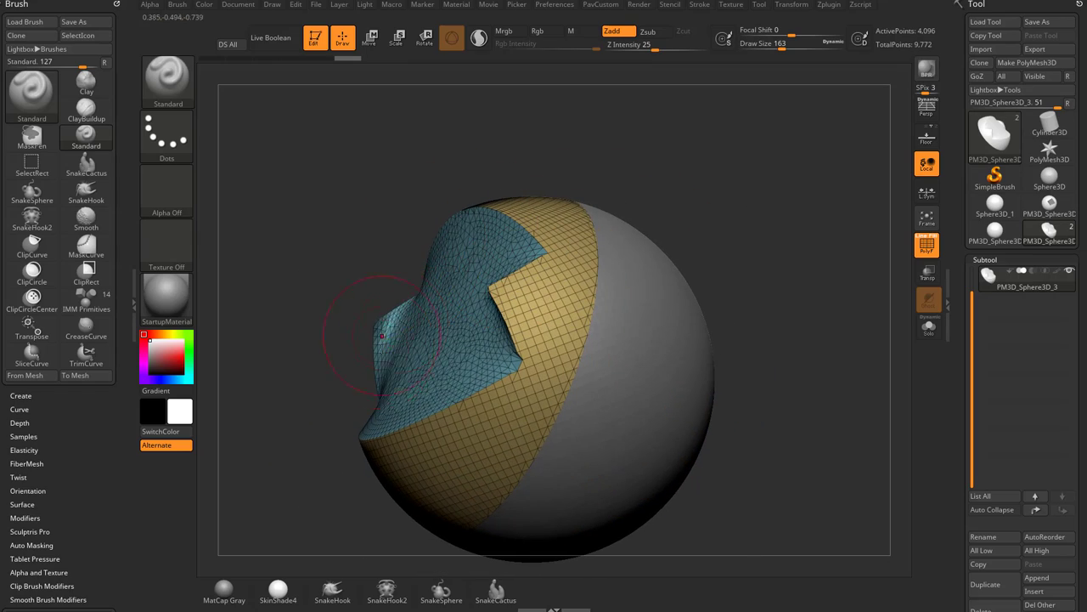
pyautogui.moveTo(353, 333); pyautogui.dragTo(529, 316)
pyautogui.moveTo(699, 333)
pyautogui.mouseDown()
pyautogui.moveTo(745, 312)
pyautogui.moveTo(731, 269)
pyautogui.mouseUp()
pyautogui.hotkey('ctrl', 'z')
pyautogui.hotkey('ctrl', 'z')
pyautogui.hotkey('ctrl', 'z')
pyautogui.hotkey('ctrl', 'z')
# Trim the outer part off the upper piece along a stepped path with the TrimCurve brush
pyautogui.keyDown('ctrl'); pyautogui.keyDown('shift'); pyautogui.click(183, 87); pyautogui.keyUp('shift'); pyautogui.keyUp('ctrl')
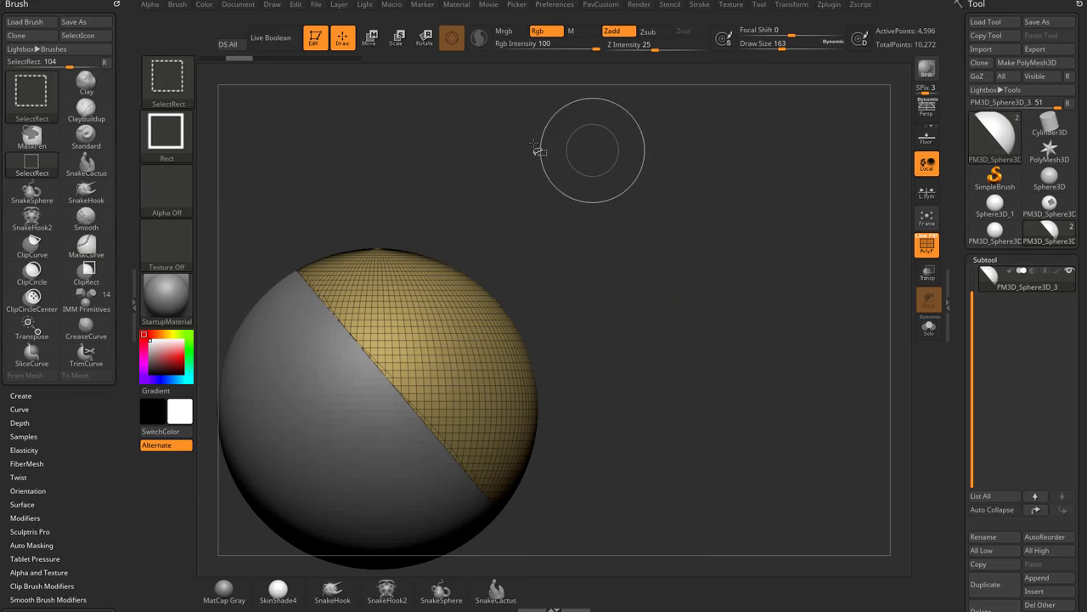
pyautogui.keyDown('ctrl'); pyautogui.keyDown('shift'); pyautogui.click(187, 90); pyautogui.keyUp('shift'); pyautogui.keyUp('ctrl')
pyautogui.keyDown('alt'); pyautogui.moveTo(723, 308); pyautogui.dragTo(594, 270); pyautogui.keyUp('alt')
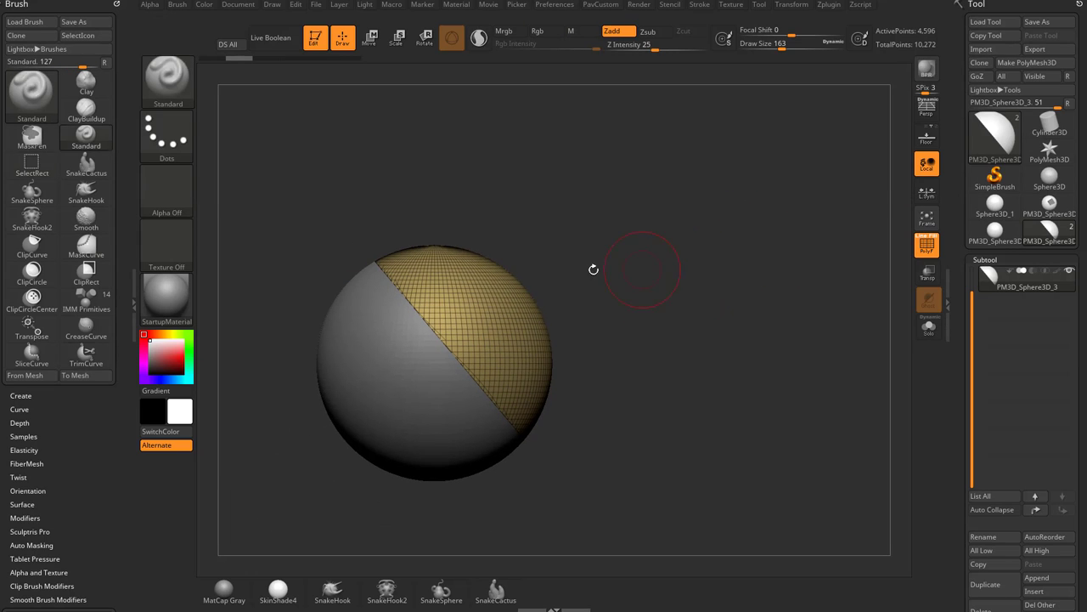
pyautogui.keyDown('ctrl'); pyautogui.keyDown('shift'); pyautogui.moveTo(448, 193); pyautogui.dragTo(451, 287); pyautogui.keyUp('shift'); pyautogui.keyUp('ctrl')
pyautogui.keyDown('ctrl'); pyautogui.keyDown('shift'); pyautogui.moveTo(505, 349); pyautogui.dragTo(560, 361); pyautogui.keyUp('shift'); pyautogui.keyUp('ctrl')
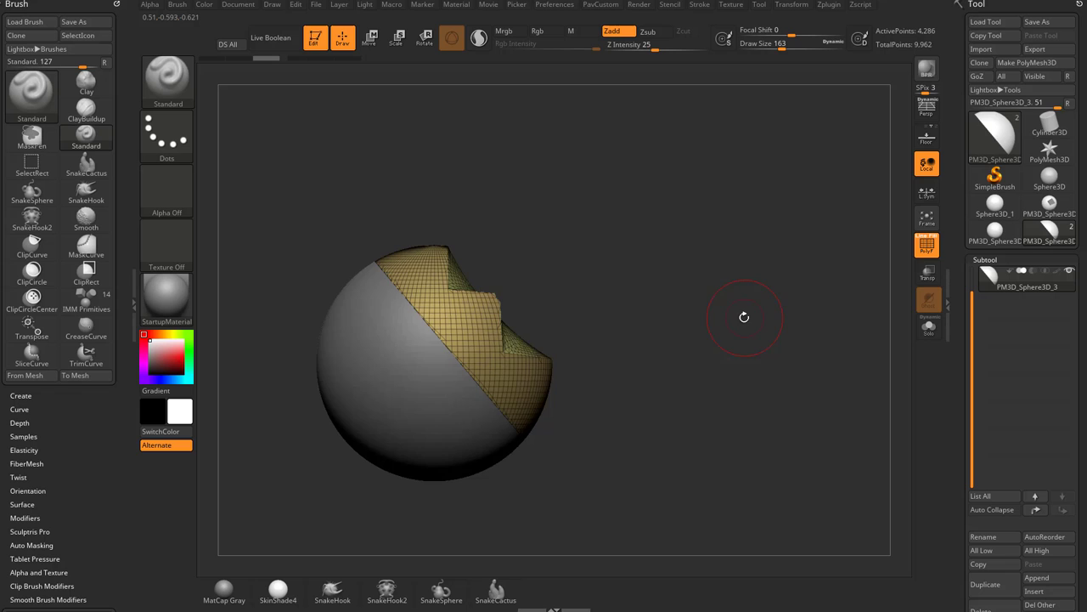
# Undo the stepped TrimCurve cut on the upper piece
pyautogui.hotkey('ctrl', 'z')
pyautogui.hotkey('ctrl', 'z')
pyautogui.hotkey('ctrl', 'z')
pyautogui.hotkey('ctrl', 'z')
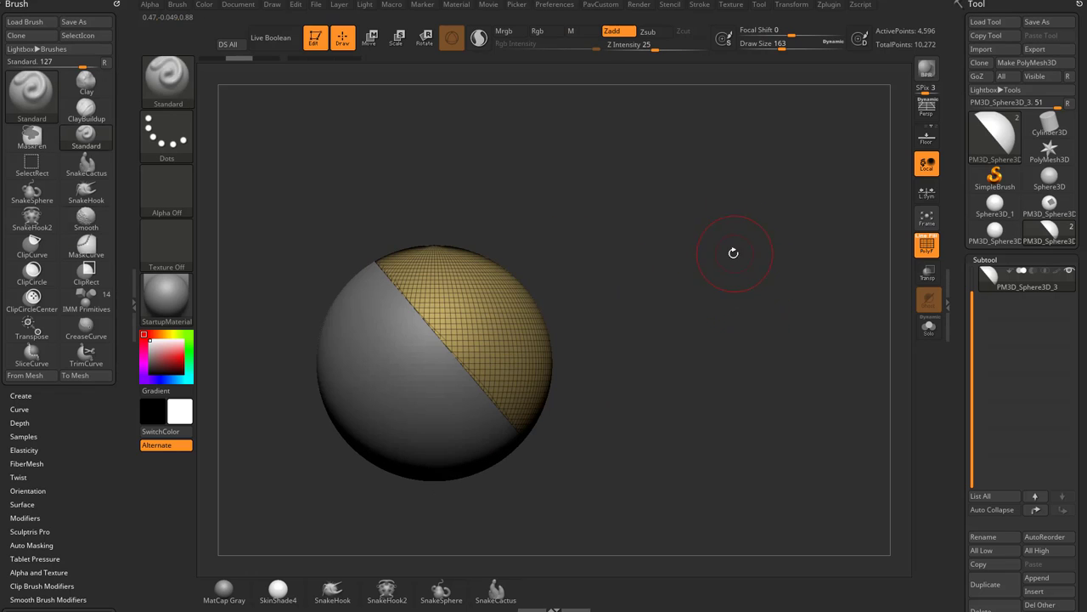
# Clip the upper piece along a stepped path with the ClipCurve brush and view the result from another angle
pyautogui.keyDown('ctrl'); pyautogui.keyDown('shift'); pyautogui.click(168, 81); pyautogui.keyUp('shift'); pyautogui.keyUp('ctrl')
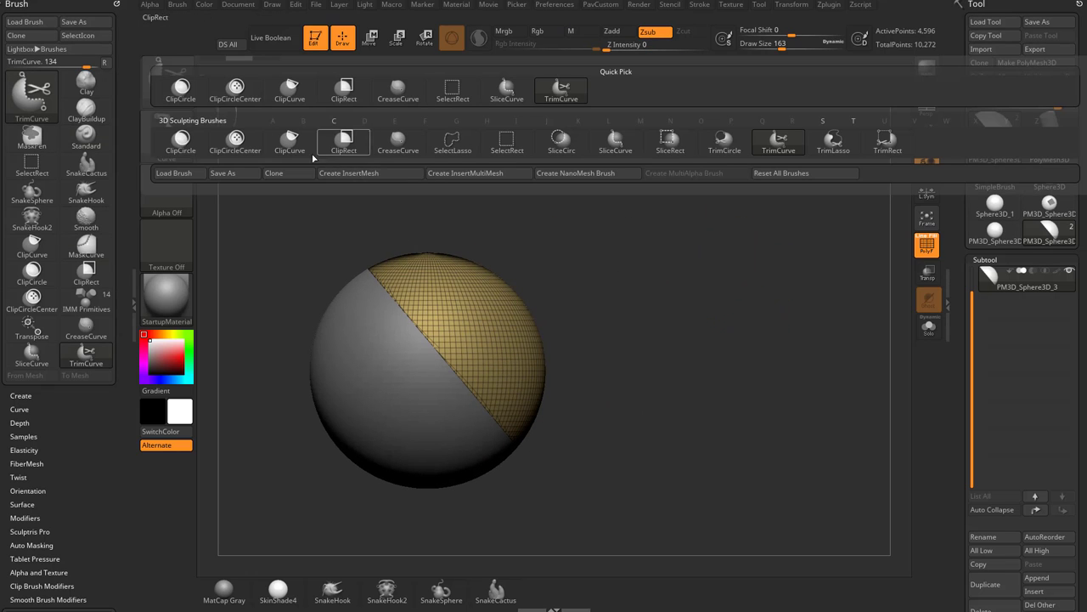
pyautogui.click(289, 141)
pyautogui.keyDown('ctrl'); pyautogui.keyDown('shift'); pyautogui.moveTo(444, 206); pyautogui.dragTo(444, 302); pyautogui.keyUp('shift'); pyautogui.keyUp('ctrl')
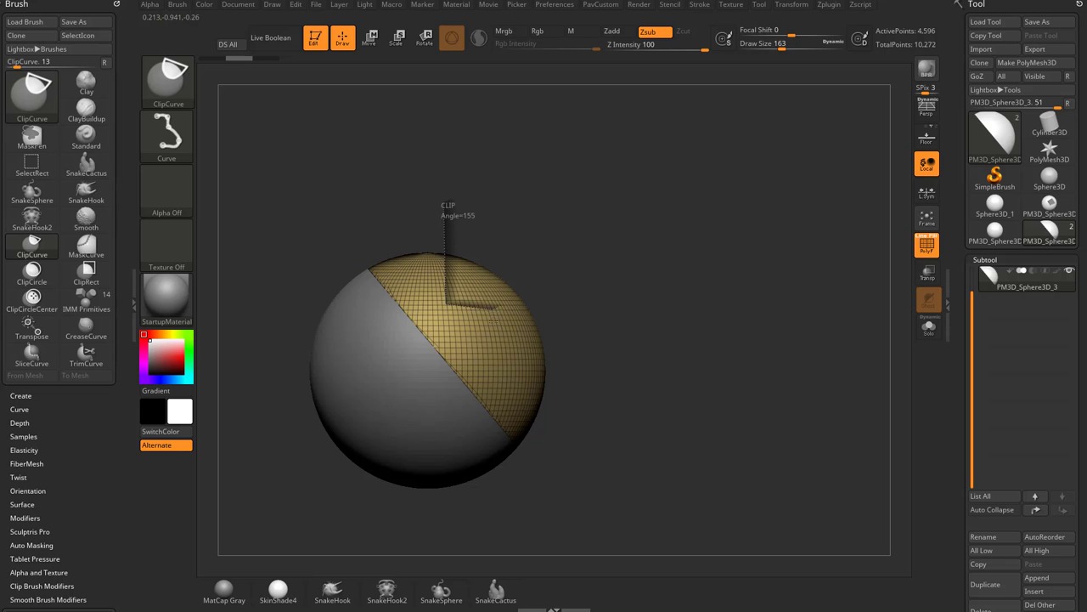
pyautogui.keyDown('ctrl'); pyautogui.keyDown('shift'); pyautogui.moveTo(496, 366); pyautogui.dragTo(633, 372); pyautogui.keyUp('shift'); pyautogui.keyUp('ctrl')
pyautogui.moveTo(672, 276)
pyautogui.mouseDown()
pyautogui.moveTo(565, 293)
pyautogui.moveTo(625, 265)
pyautogui.moveTo(709, 293)
pyautogui.moveTo(684, 250)
pyautogui.moveTo(641, 227)
pyautogui.mouseUp()
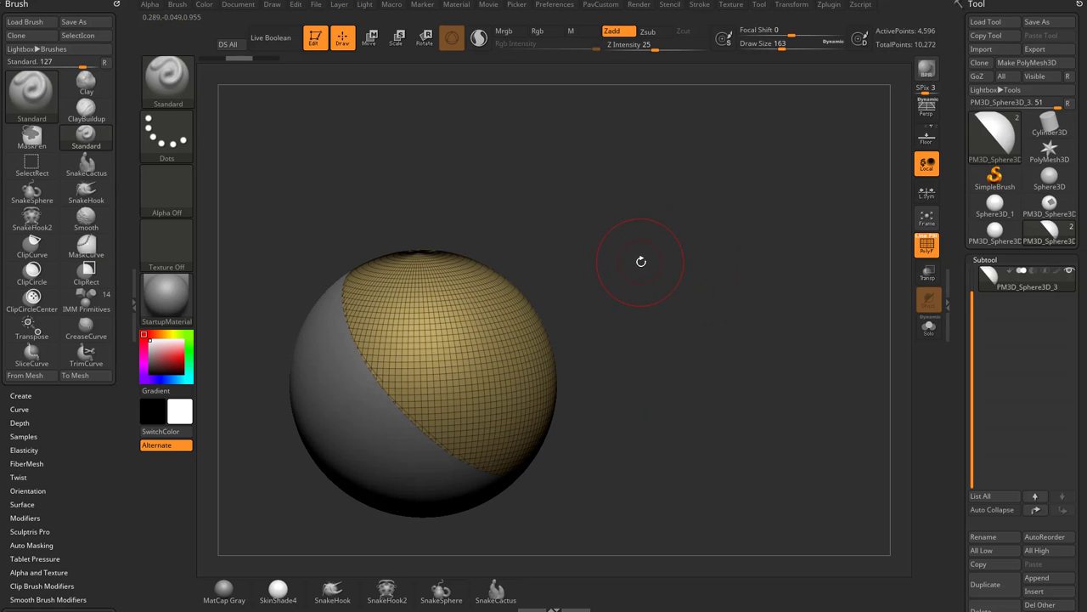
# Turn on the PolyGroup option for the ClipCurve brush
pyautogui.hotkey('ctrl', 'shift')
pyautogui.hotkey('ctrl', 'shift', 'space')
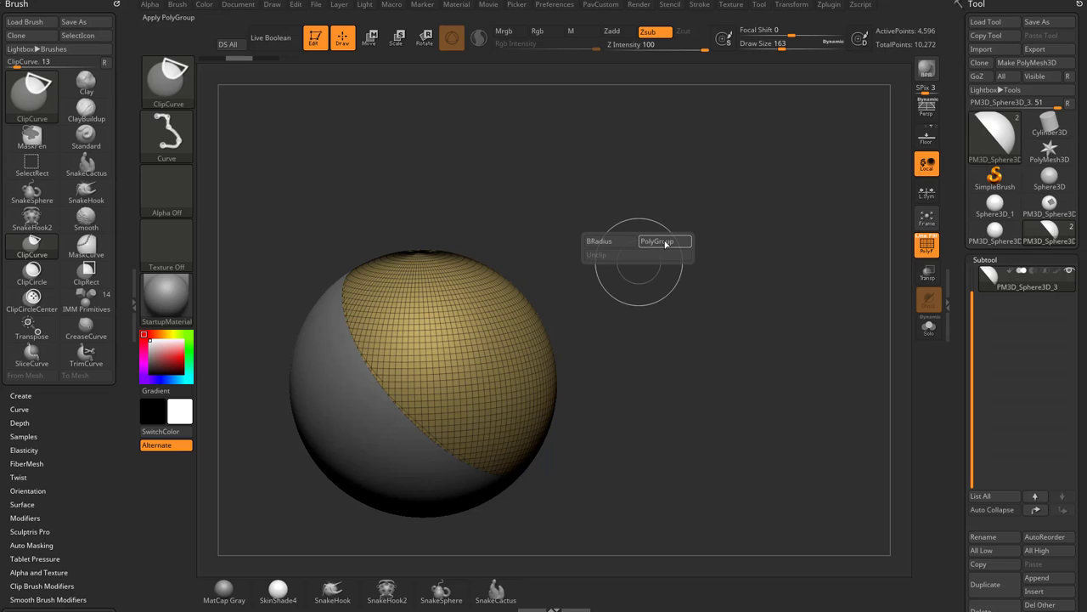
pyautogui.click(666, 246)
# Clip the upper piece along a two-step path with ClipCurve so the flattened faces get their own polygroup
pyautogui.moveTo(588, 310); pyautogui.dragTo(660, 286)
pyautogui.hotkey('ctrl', 'shift')
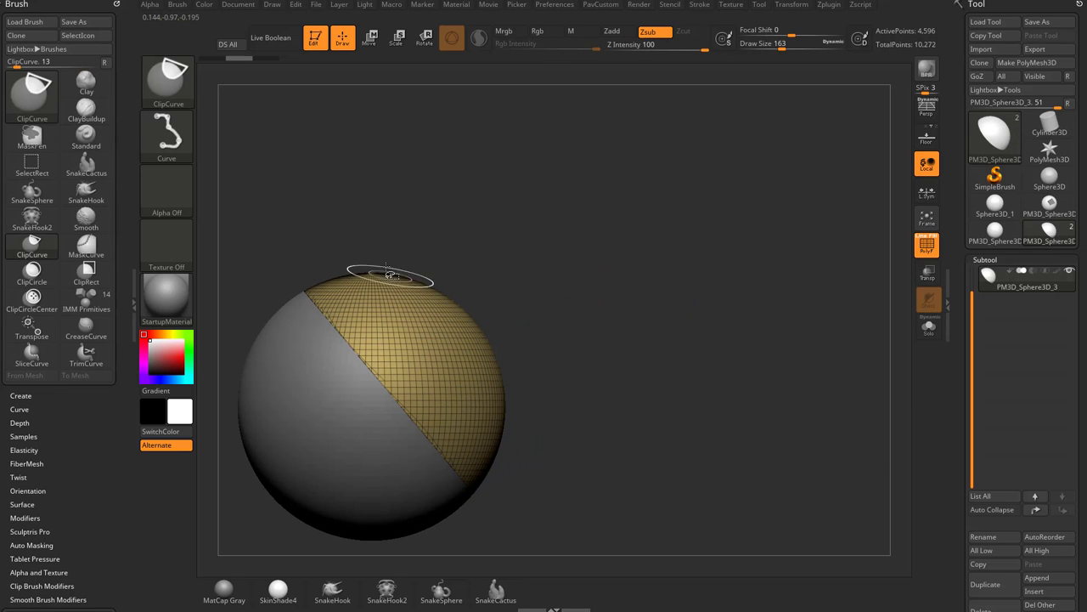
pyautogui.keyDown('ctrl'); pyautogui.keyDown('shift'); pyautogui.moveTo(391, 328); pyautogui.dragTo(399, 334); pyautogui.keyUp('shift'); pyautogui.keyUp('ctrl')
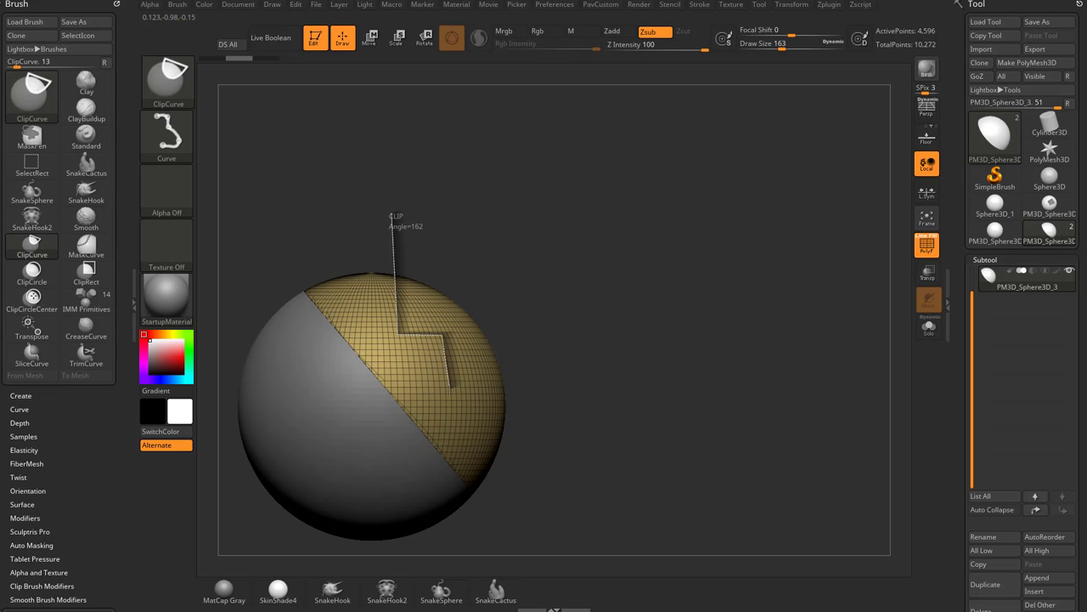
pyautogui.keyDown('ctrl'); pyautogui.keyDown('shift'); pyautogui.moveTo(450, 387); pyautogui.dragTo(597, 411); pyautogui.keyUp('shift'); pyautogui.keyUp('ctrl')
# Inspect the clipped steps up close and undo the clip
pyautogui.moveTo(645, 342); pyautogui.dragTo(590, 344)
pyautogui.moveTo(660, 244); pyautogui.dragTo(437, 274)
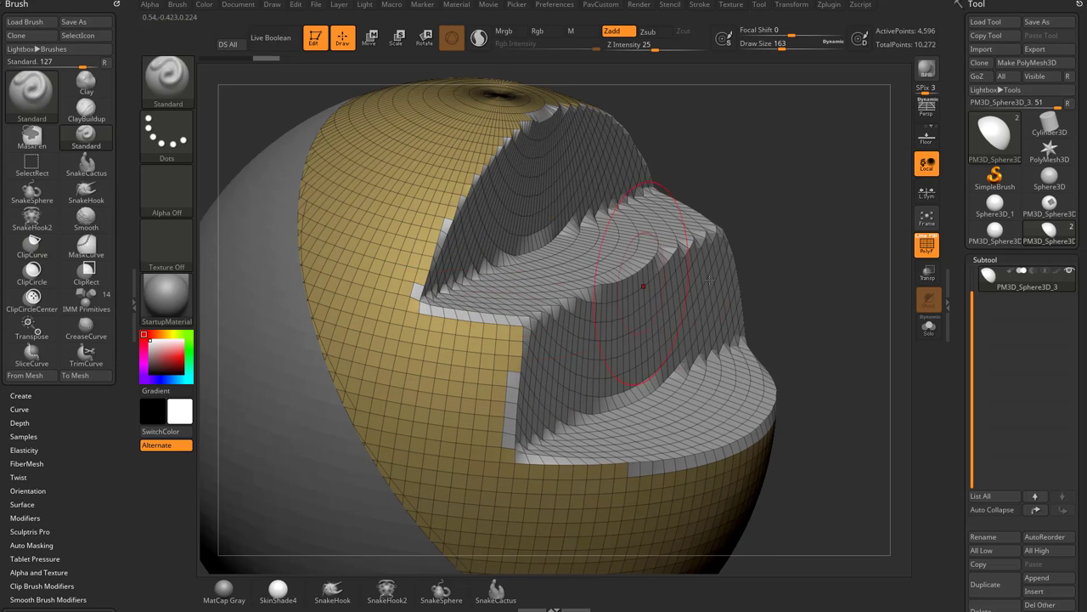
pyautogui.moveTo(815, 289)
pyautogui.keyDown('alt'); pyautogui.mouseDown()
pyautogui.moveTo(714, 237)
pyautogui.moveTo(620, 294)
pyautogui.moveTo(441, 276)
pyautogui.mouseUp(); pyautogui.keyUp('alt')
pyautogui.hotkey('ctrl', 'z')
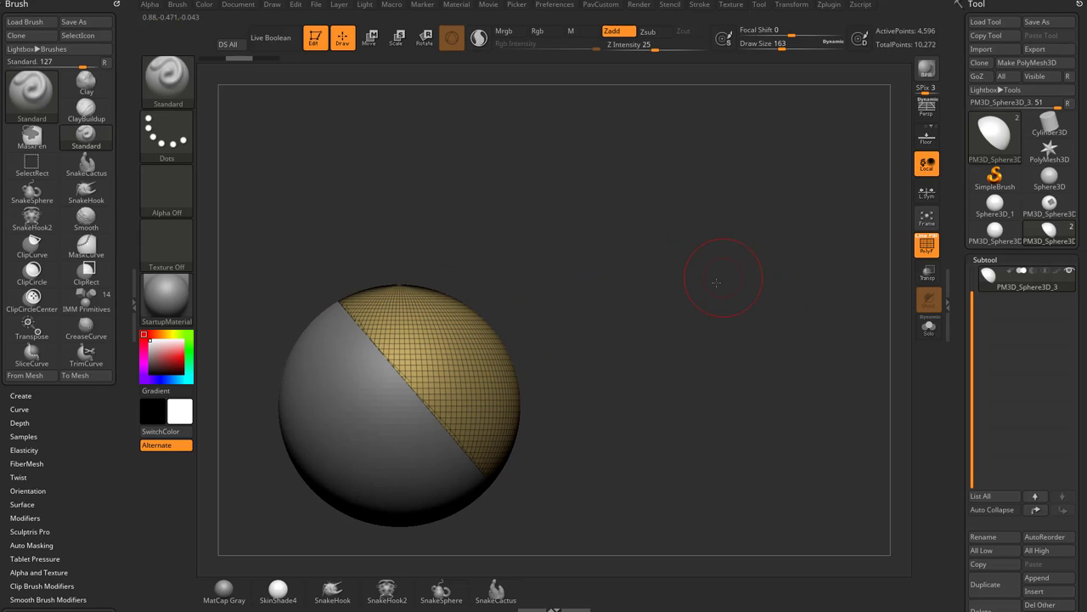
# Slice a circle into the curved surface of the upper piece with the SliceCirc brush
pyautogui.moveTo(716, 282); pyautogui.dragTo(643, 293)
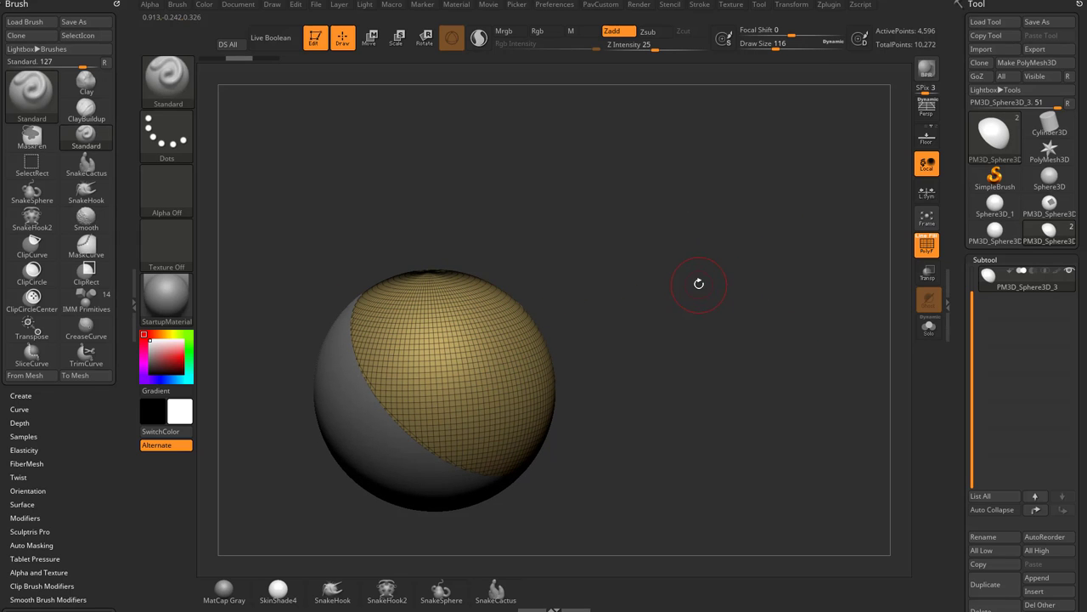
pyautogui.keyDown('ctrl'); pyautogui.keyDown('shift'); pyautogui.click(173, 88); pyautogui.keyUp('shift'); pyautogui.keyUp('ctrl')
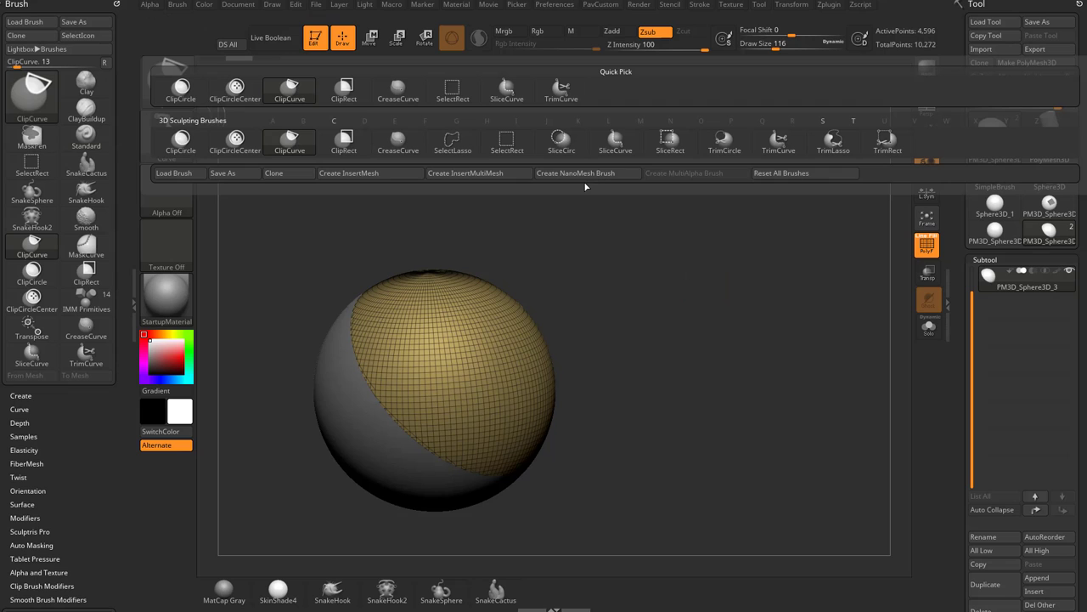
pyautogui.click(561, 138)
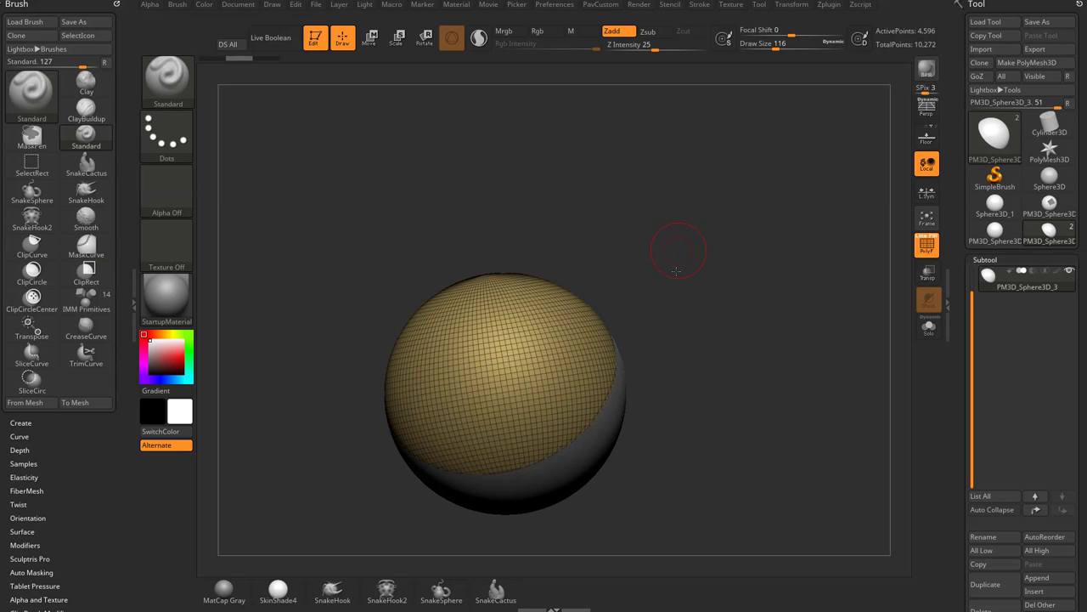
pyautogui.keyDown('ctrl'); pyautogui.keyDown('shift'); pyautogui.moveTo(423, 318); pyautogui.dragTo(474, 392); pyautogui.keyUp('shift'); pyautogui.keyUp('ctrl')
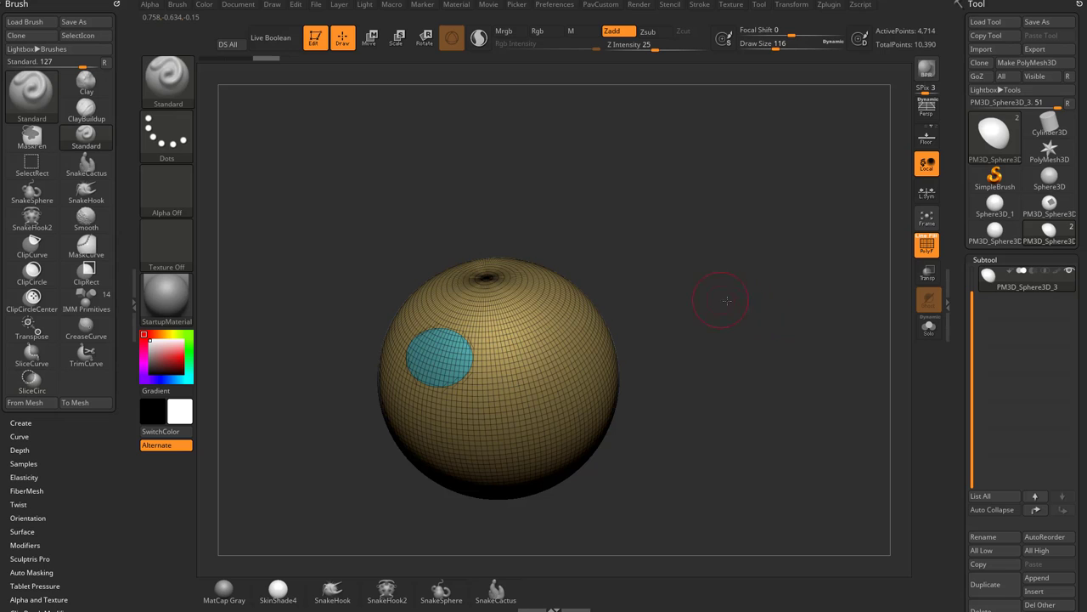
# Isolate the piece in Solo mode and check the circular slice on its flat back face
pyautogui.moveTo(727, 301); pyautogui.dragTo(824, 304)
pyautogui.click(927, 328)
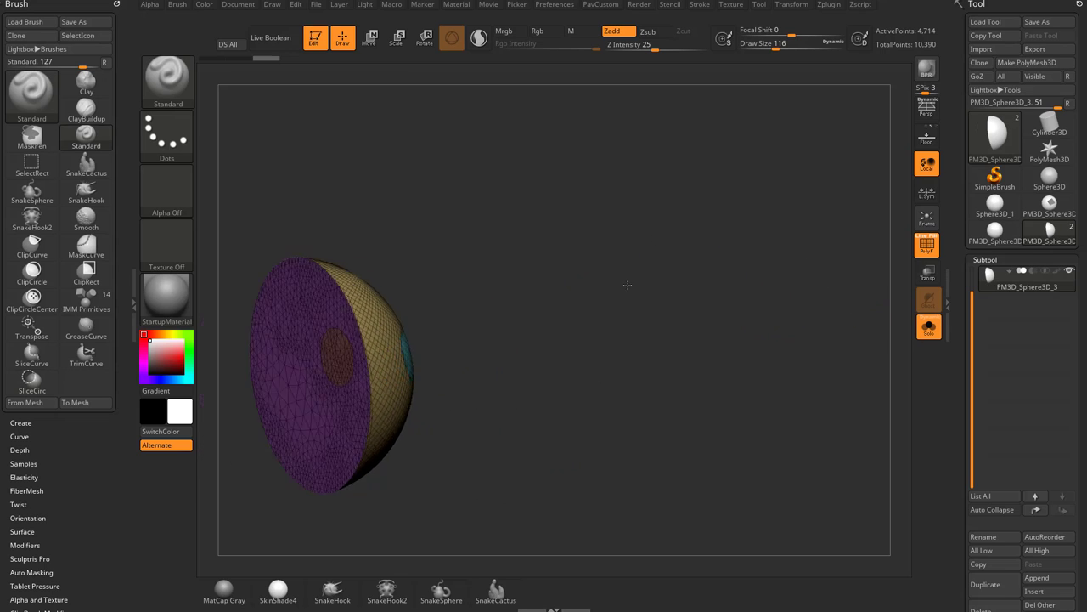
pyautogui.keyDown('shift'); pyautogui.moveTo(627, 284); pyautogui.dragTo(415, 339); pyautogui.keyUp('shift')
pyautogui.moveTo(703, 316); pyautogui.dragTo(478, 348)
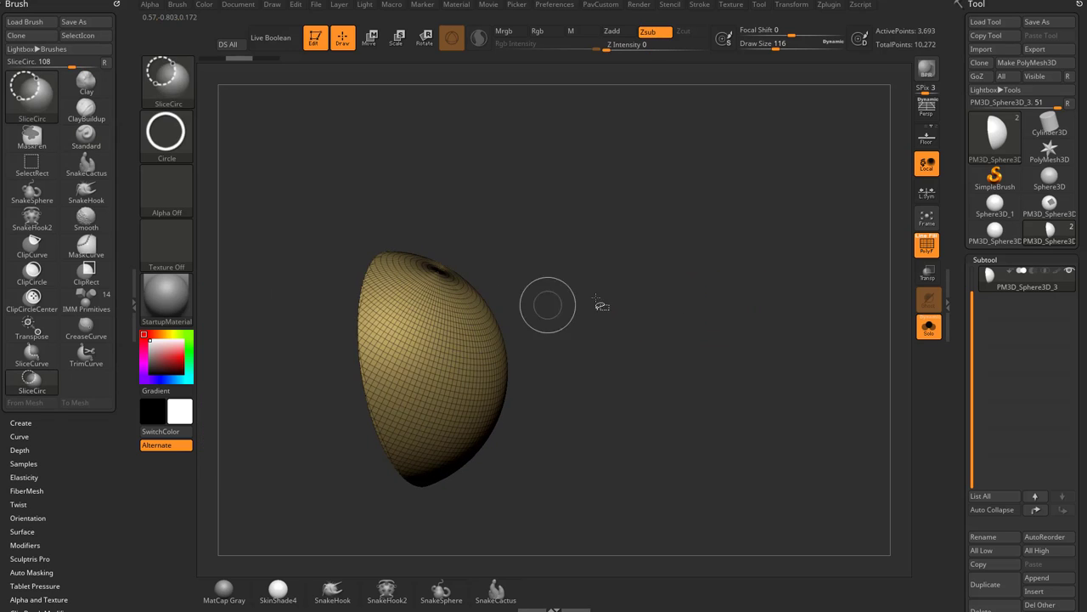
# Slice another circle into the curved front of the piece with SliceCirc, check it and undo it
pyautogui.moveTo(546, 303)
pyautogui.mouseDown()
pyautogui.moveTo(698, 299)
pyautogui.moveTo(621, 301)
pyautogui.moveTo(618, 290)
pyautogui.moveTo(659, 322)
pyautogui.moveTo(553, 342)
pyautogui.moveTo(475, 391)
pyautogui.moveTo(448, 360)
pyautogui.mouseUp()
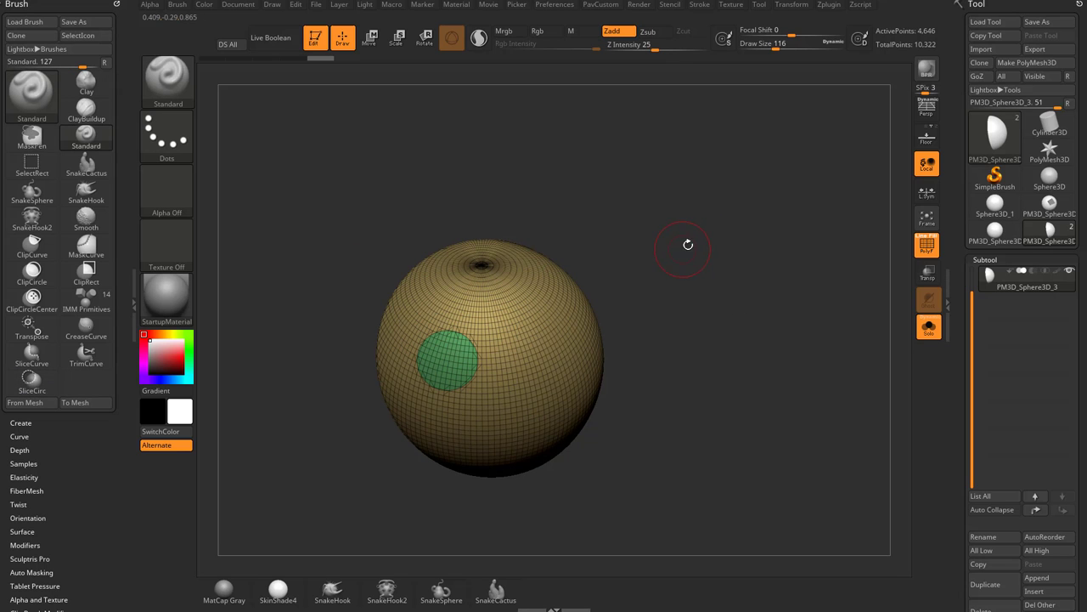
pyautogui.moveTo(729, 269)
pyautogui.mouseDown()
pyautogui.moveTo(696, 264)
pyautogui.moveTo(747, 281)
pyautogui.mouseUp()
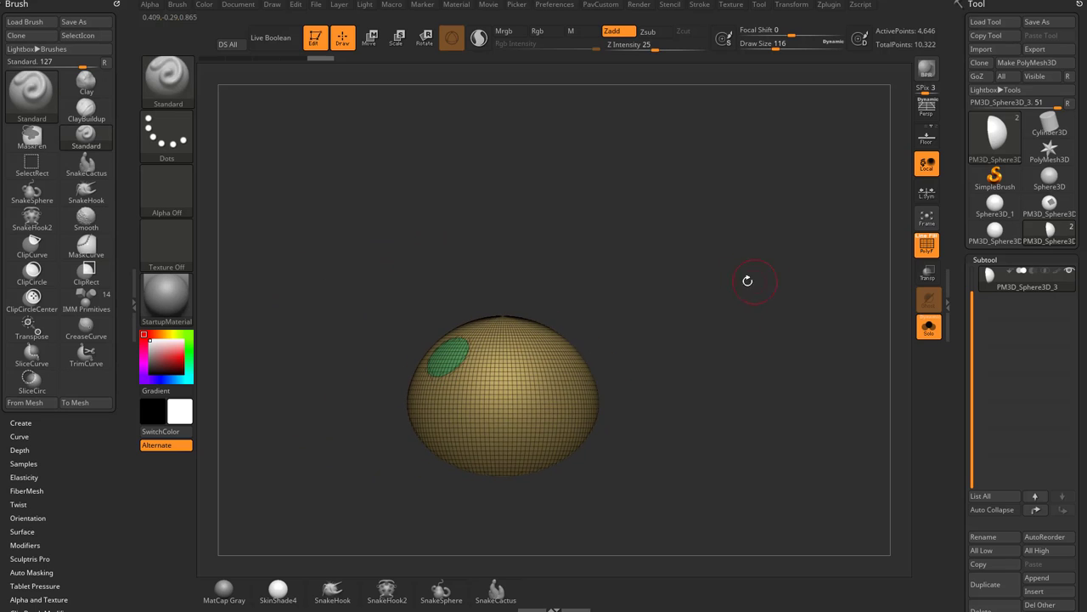
pyautogui.keyDown('ctrl'); pyautogui.keyDown('shift'); pyautogui.click(170, 83); pyautogui.keyUp('shift'); pyautogui.keyUp('ctrl')
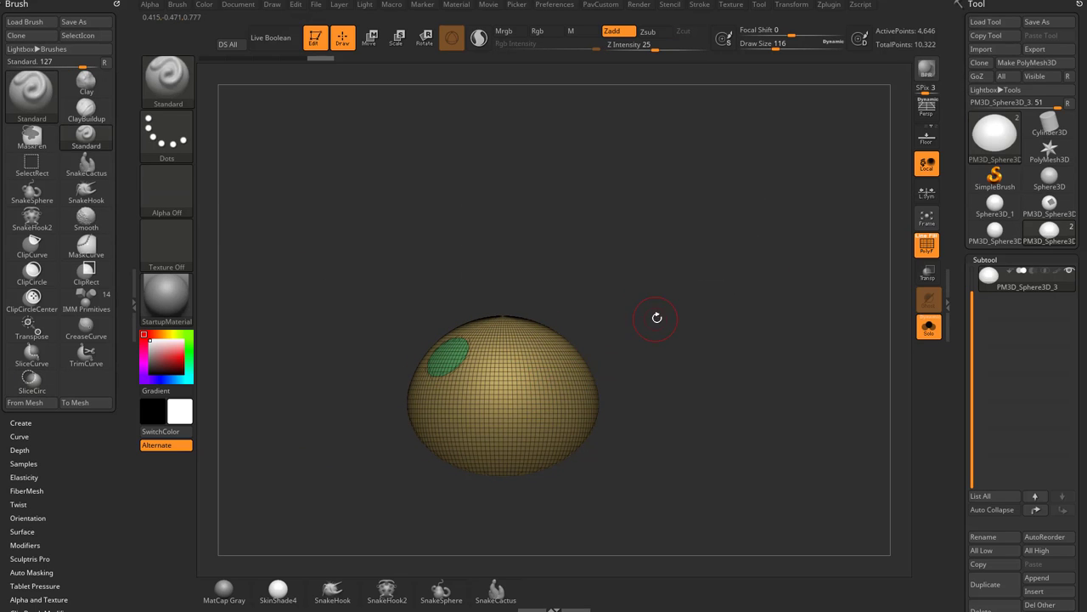
pyautogui.hotkey('ctrl', 'z')
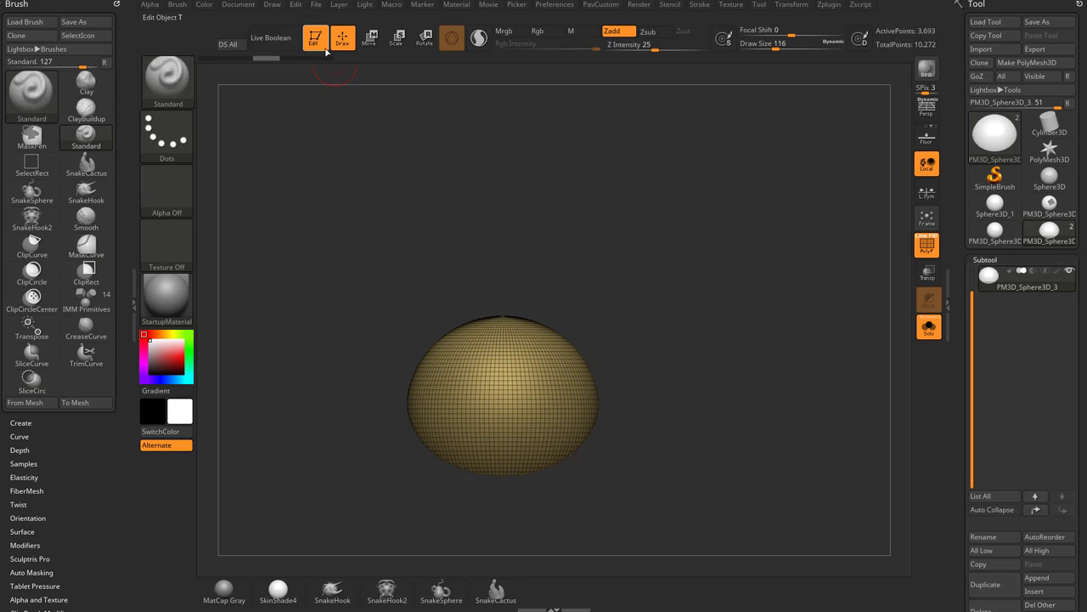
# Clear the canvas, draw a new Sphere3D and convert it to a PolyMesh3D
pyautogui.click(324, 49)
pyautogui.hotkey('ctrl', 'n')
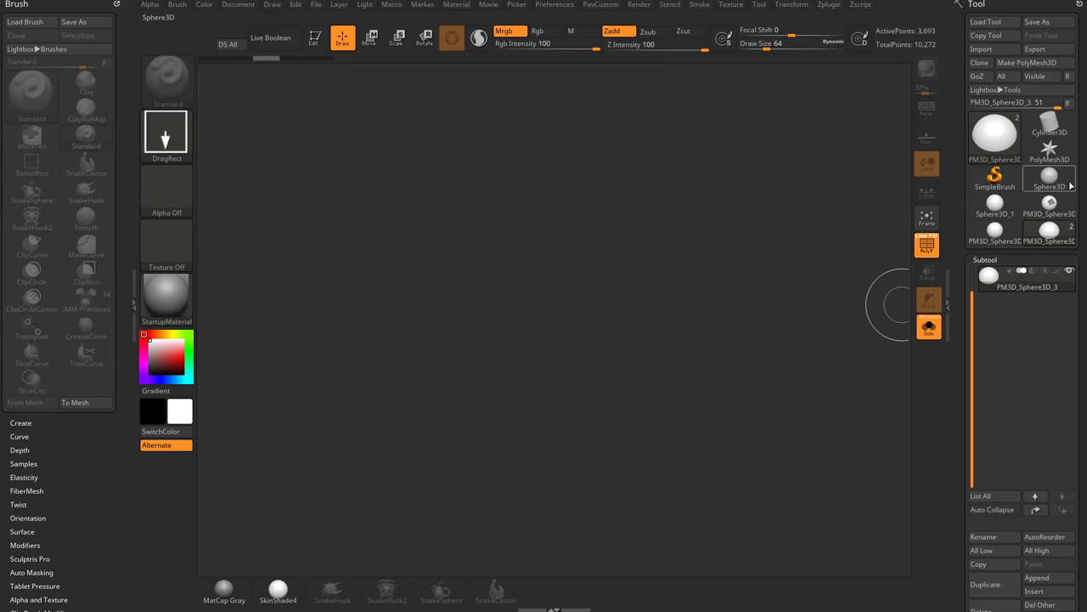
pyautogui.click(1071, 186)
pyautogui.moveTo(473, 303); pyautogui.dragTo(485, 388)
pyautogui.click(315, 38)
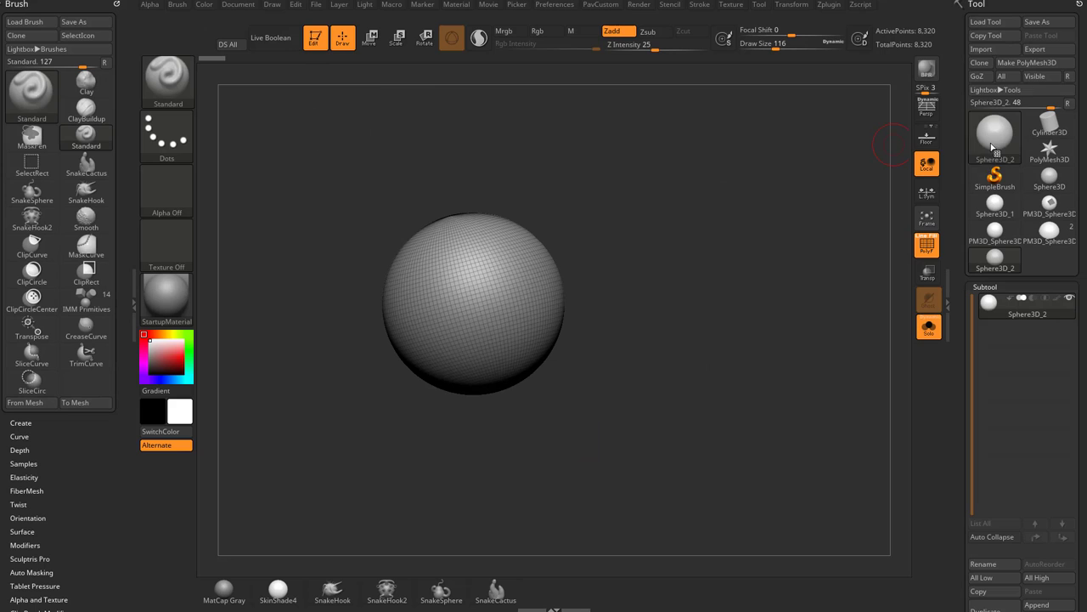
pyautogui.click(1026, 62)
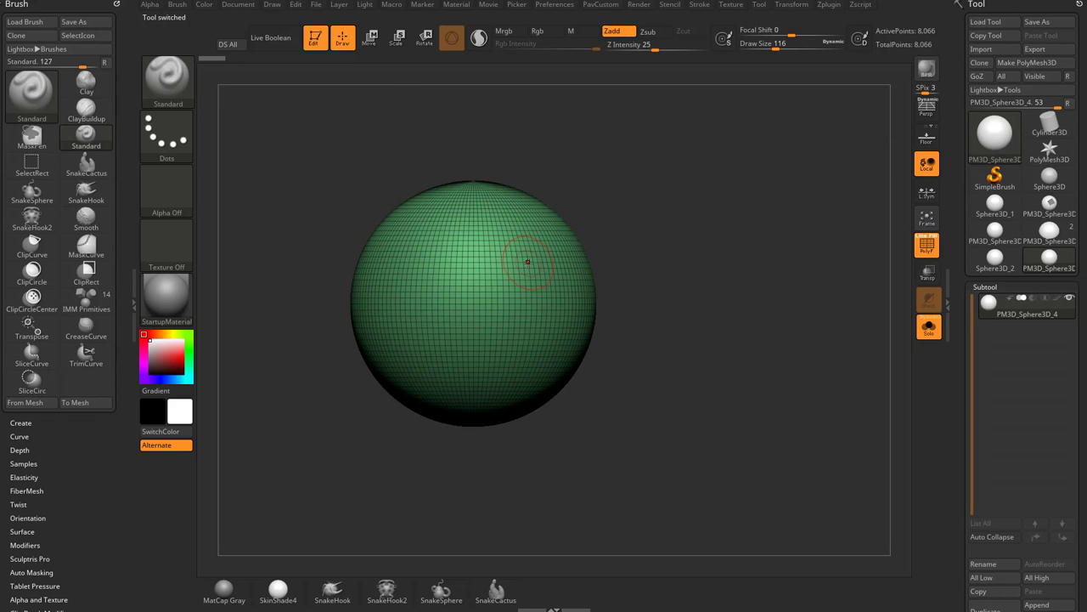
# Slice a circle into the side of the new sphere facing the view with SliceCirc
pyautogui.keyDown('ctrl'); pyautogui.keyDown('shift'); pyautogui.click(170, 80); pyautogui.keyUp('shift'); pyautogui.keyUp('ctrl')
pyautogui.keyDown('ctrl'); pyautogui.keyDown('shift'); pyautogui.moveTo(623, 275); pyautogui.dragTo(576, 325); pyautogui.keyUp('shift'); pyautogui.keyUp('ctrl')
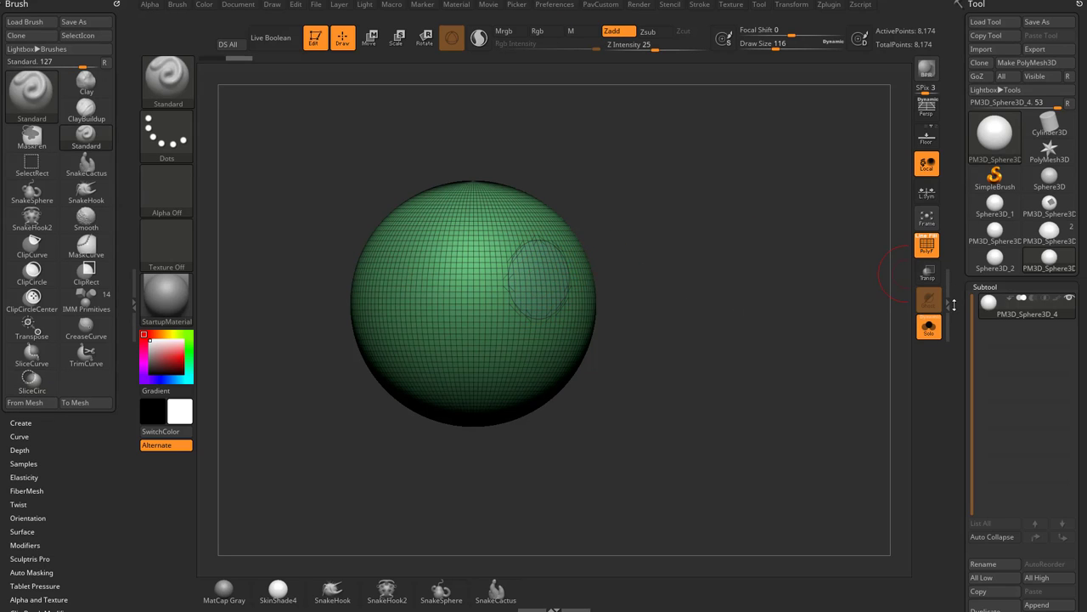
# Mirror the sphere's circular slice and duplicate it onto the opposite side with Mirror And Weld
pyautogui.moveTo(954, 304); pyautogui.dragTo(952, 102)
pyautogui.click(986, 324)
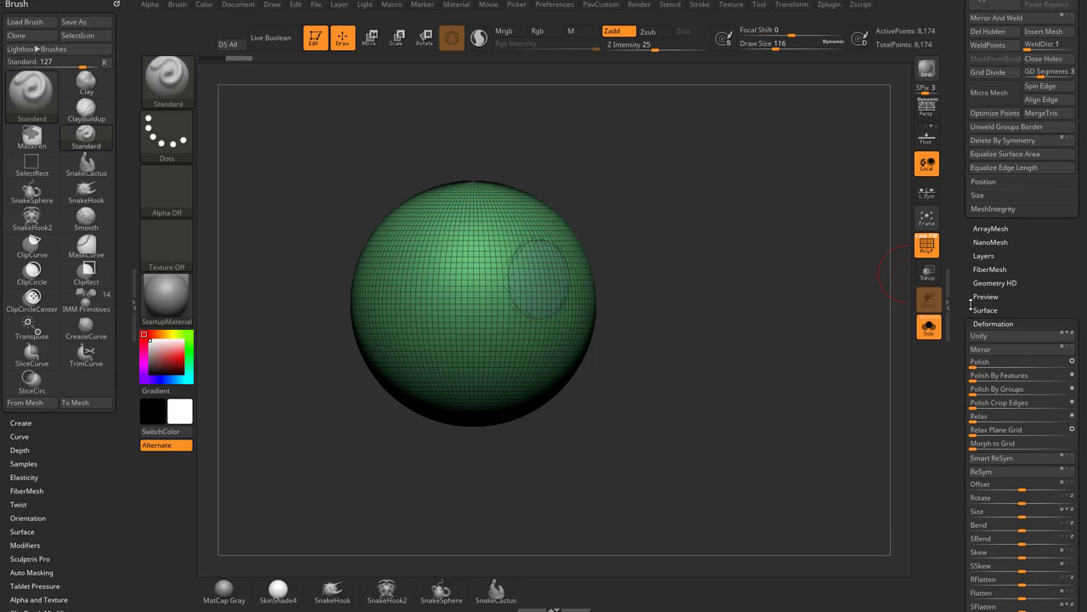
pyautogui.scroll(5, 967, 283)
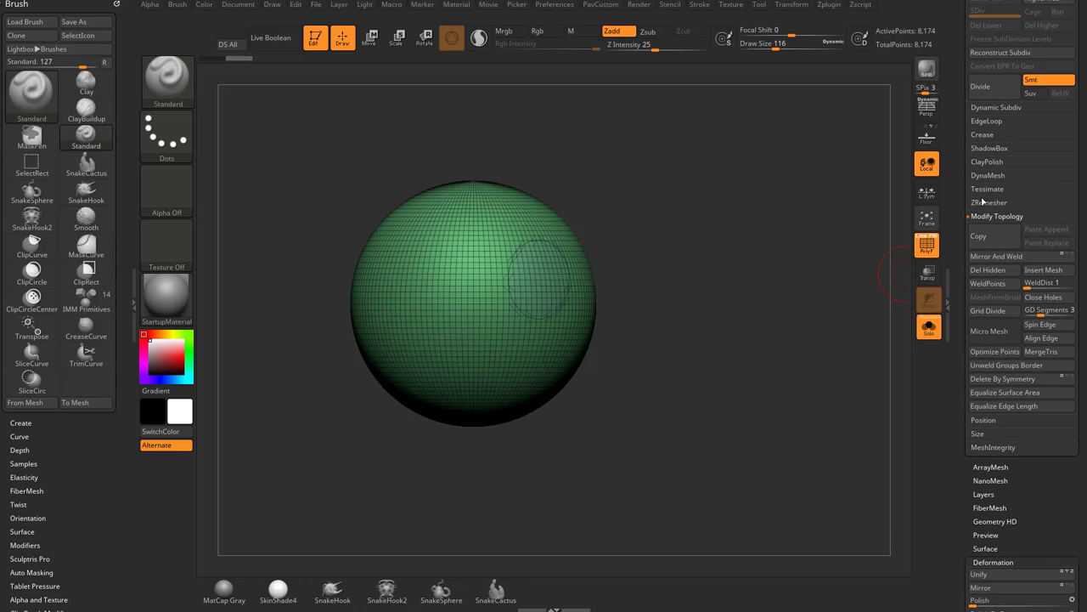
pyautogui.scroll(-3, 961, 264)
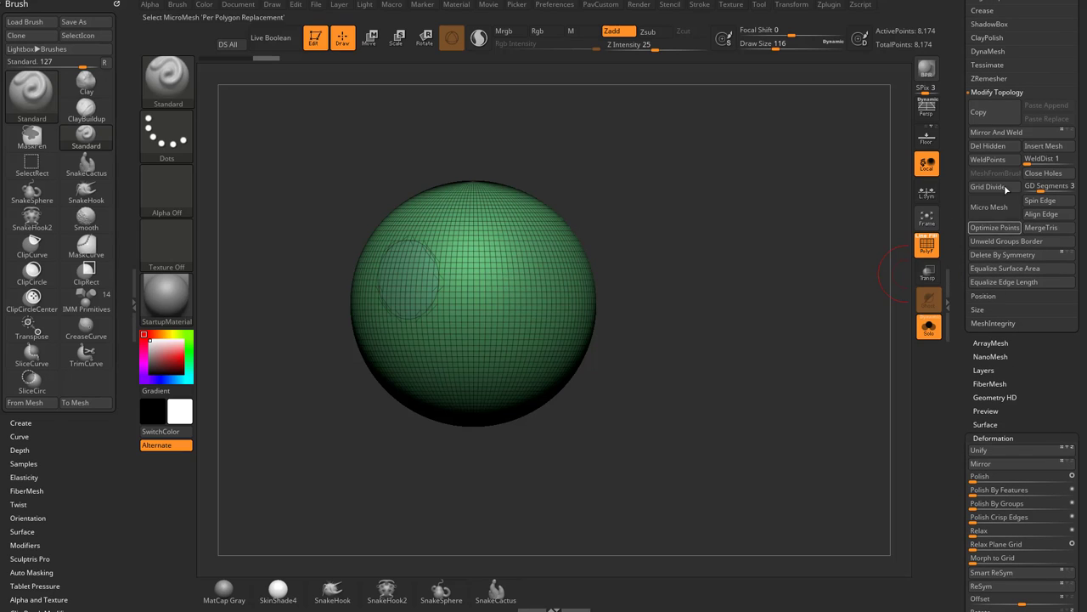
pyautogui.click(996, 131)
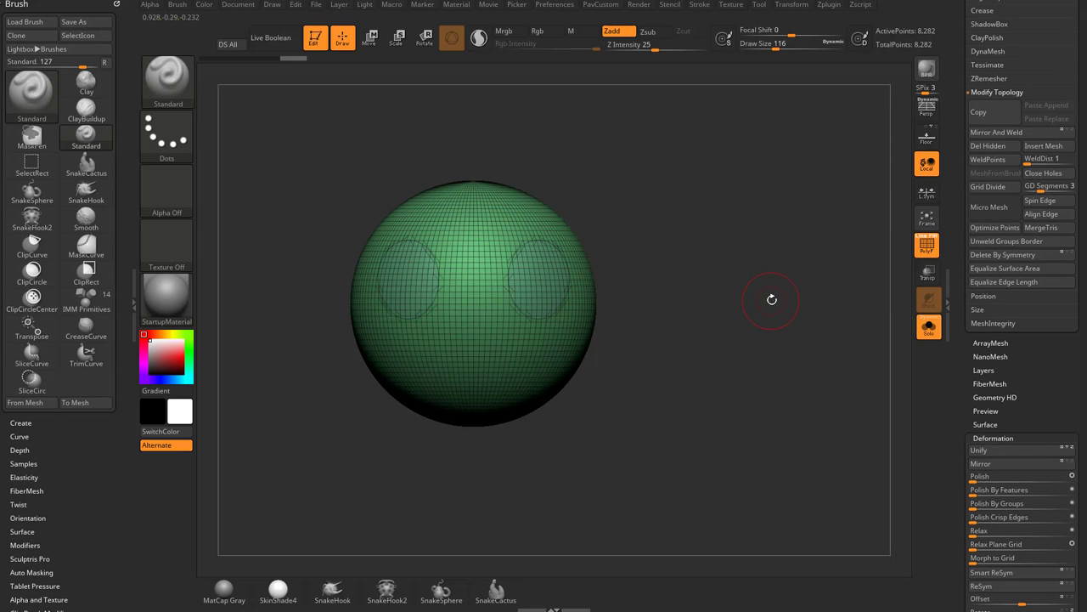
# Undo the mirroring and the circular slice on the sphere
pyautogui.press('space')
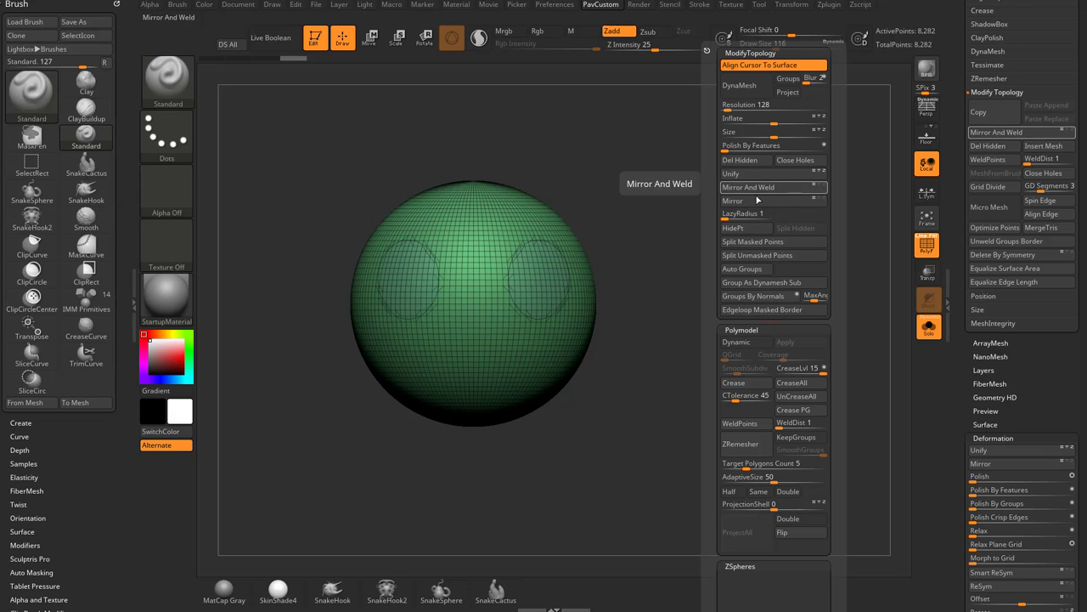
pyautogui.moveTo(736, 238)
pyautogui.mouseDown()
pyautogui.moveTo(756, 261)
pyautogui.moveTo(769, 248)
pyautogui.moveTo(721, 250)
pyautogui.moveTo(780, 259)
pyautogui.moveTo(731, 258)
pyautogui.mouseUp()
pyautogui.hotkey('ctrl', 'z')
pyautogui.hotkey('ctrl', 'z')
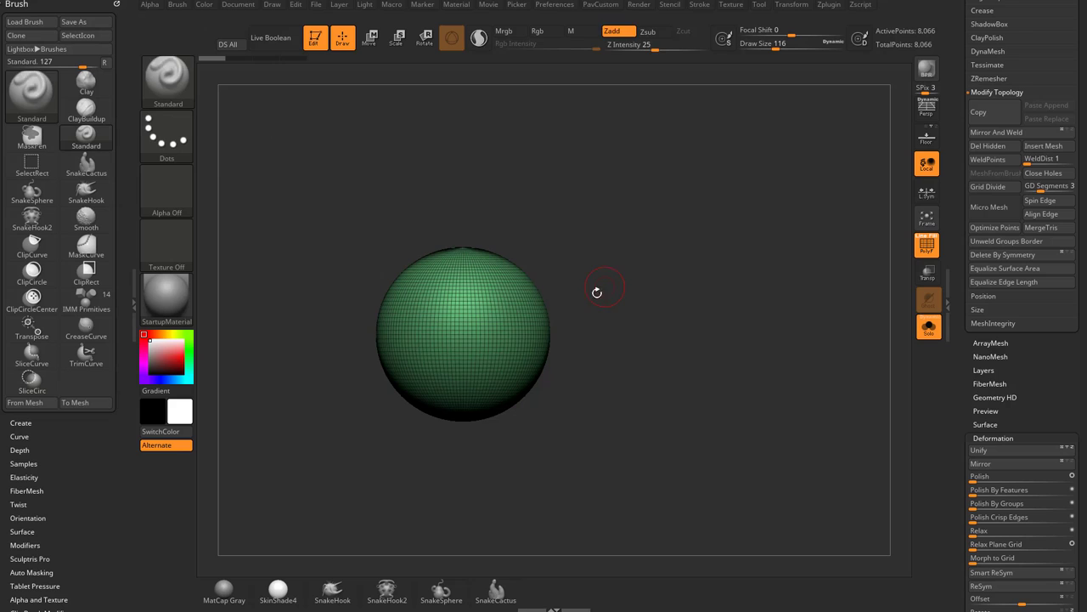
# Hide the back portion of the sphere, leaving only its front available for slicing
pyautogui.hotkey('ctrl', 'shift')
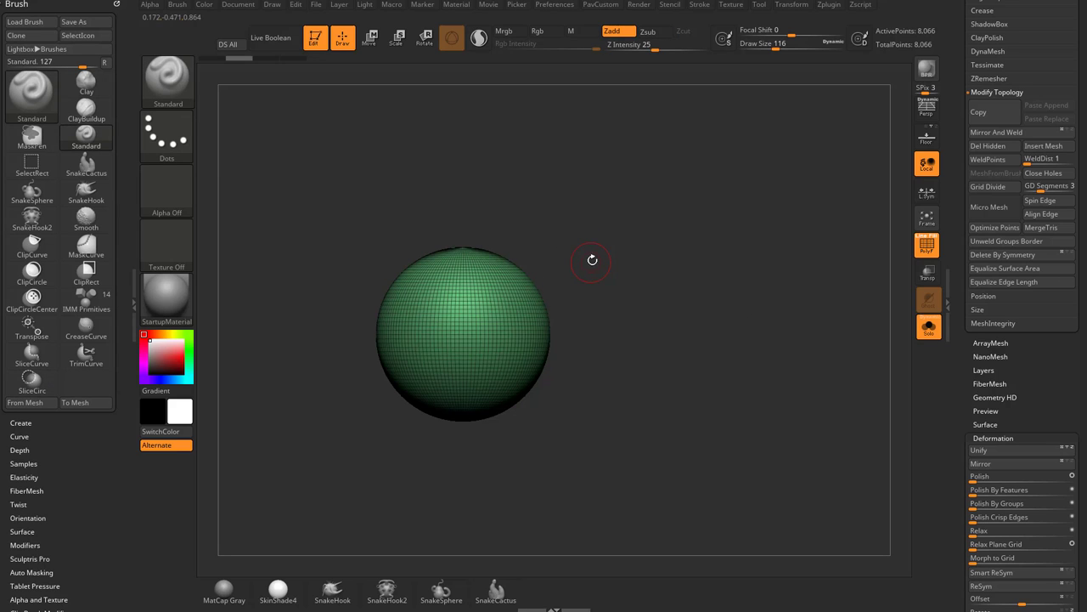
pyautogui.hotkey('ctrl', 'shift')
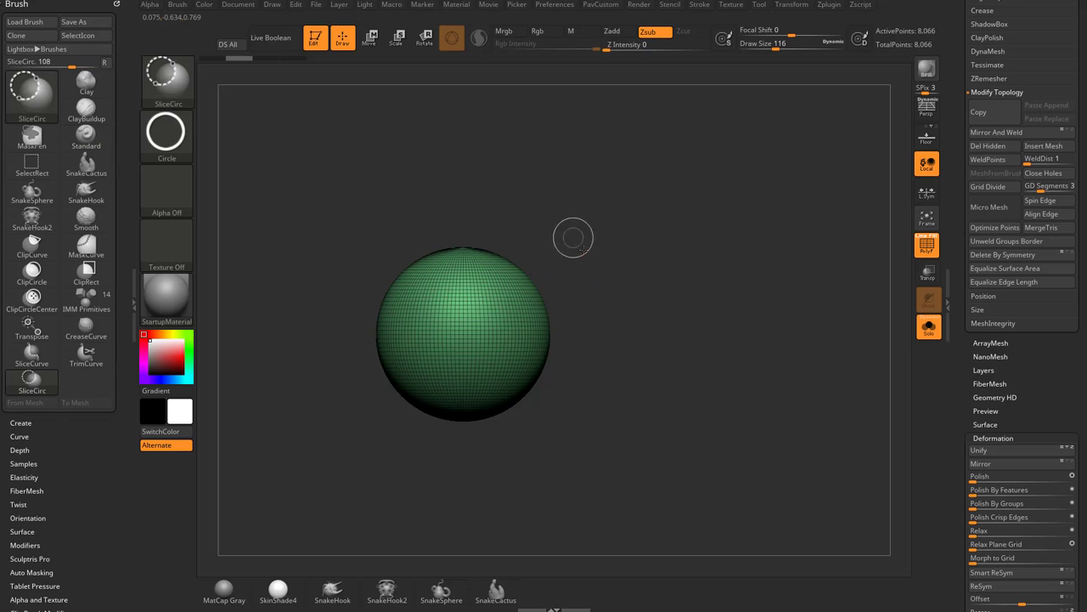
pyautogui.moveTo(573, 238)
pyautogui.keyDown('ctrl'); pyautogui.keyDown('shift'); pyautogui.mouseDown()
pyautogui.moveTo(603, 273)
pyautogui.moveTo(626, 381)
pyautogui.moveTo(645, 371)
pyautogui.moveTo(649, 432)
pyautogui.mouseUp(); pyautogui.keyUp('shift'); pyautogui.keyUp('ctrl')
pyautogui.press('alt')
pyautogui.keyDown('ctrl'); pyautogui.keyDown('shift'); pyautogui.click(626, 329); pyautogui.keyUp('shift'); pyautogui.keyUp('ctrl')
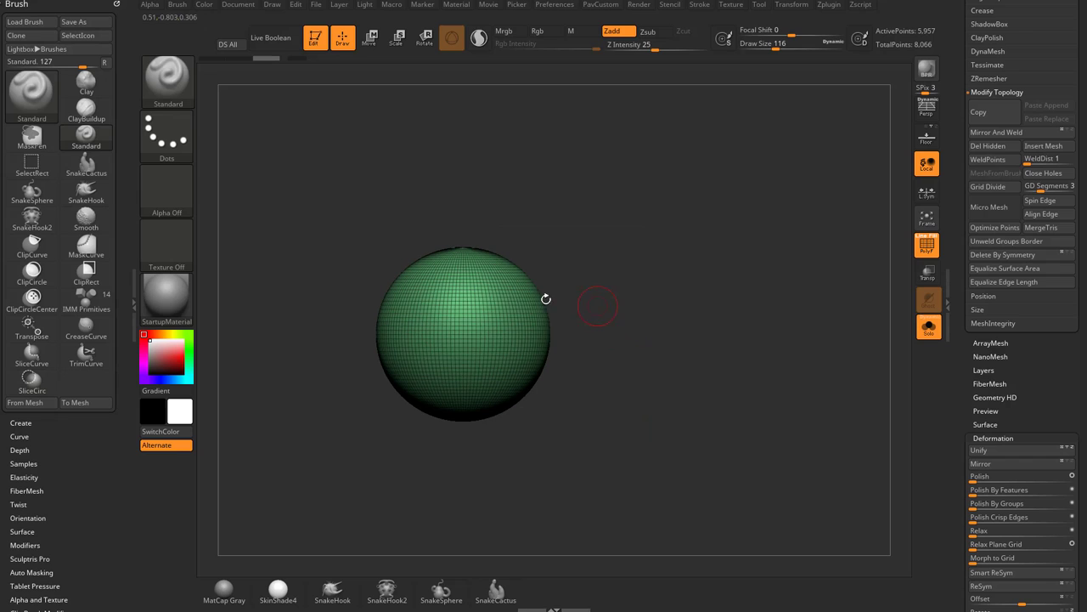
# Slice a circle into one side of the sphere's visible front with SliceCirc and inspect it from the side
pyautogui.hotkey('ctrl', 'shift')
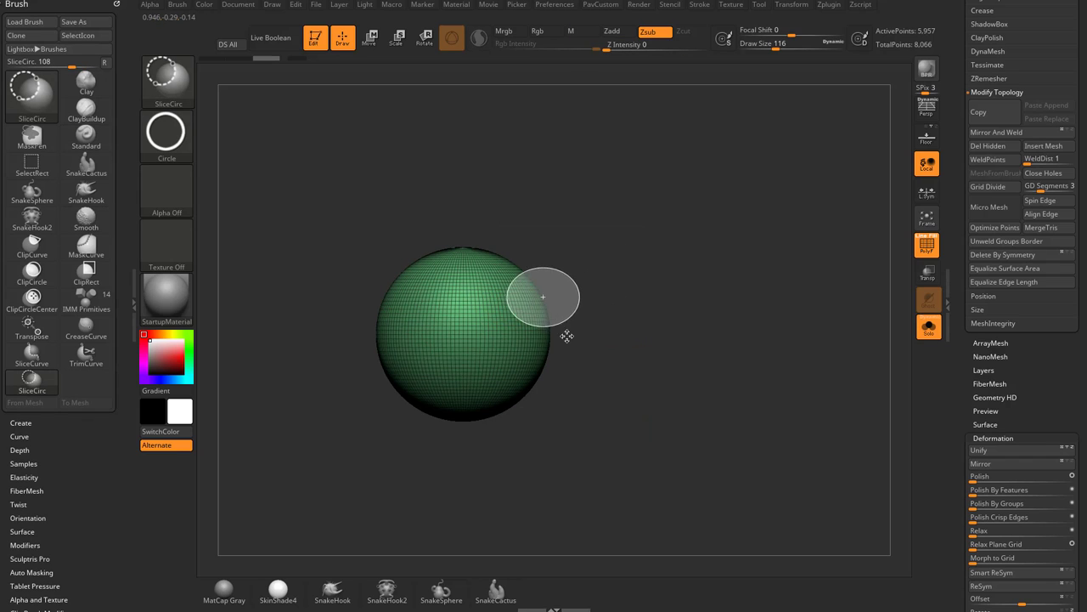
pyautogui.keyDown('ctrl'); pyautogui.keyDown('shift'); pyautogui.click(518, 314); pyautogui.keyUp('shift'); pyautogui.keyUp('ctrl')
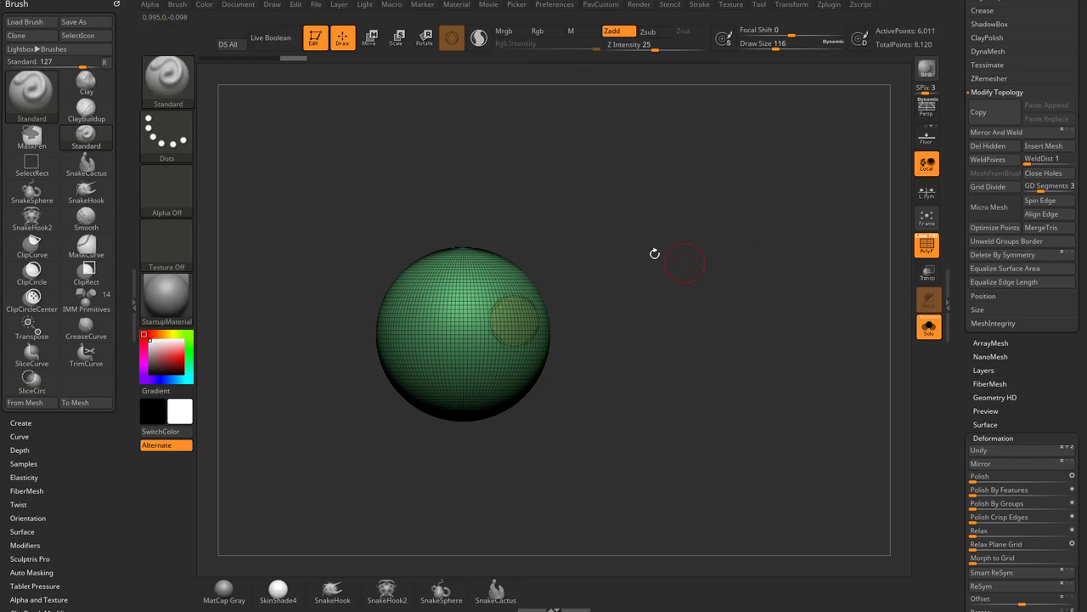
pyautogui.moveTo(719, 287); pyautogui.dragTo(700, 289)
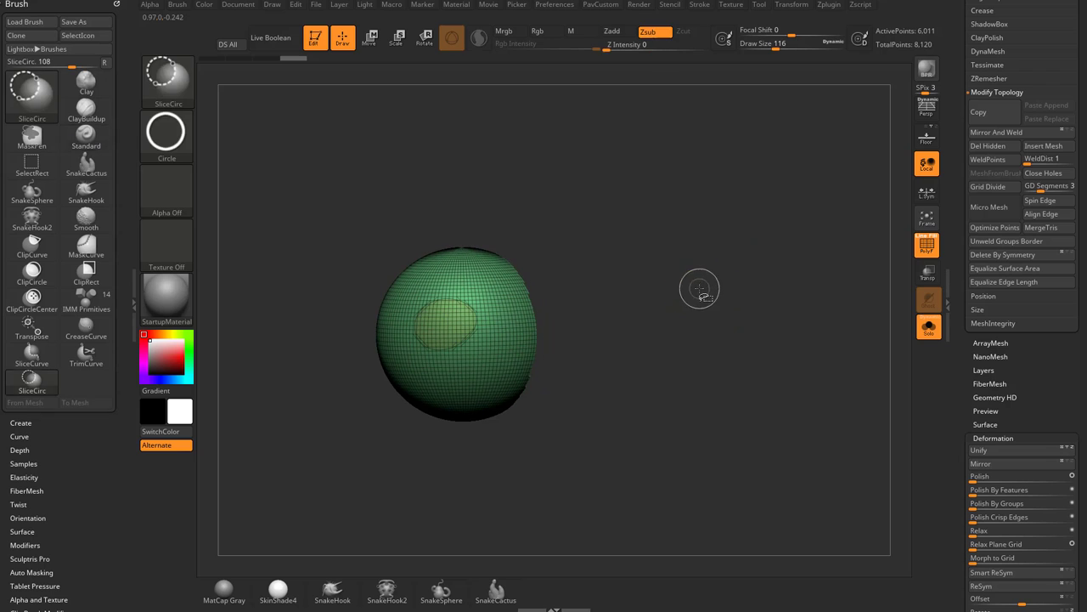
# Unhide the whole sphere and copy the circular slice to the opposite side with Mirror And Weld
pyautogui.keyDown('ctrl'); pyautogui.keyDown('shift'); pyautogui.click(700, 288); pyautogui.keyUp('shift'); pyautogui.keyUp('ctrl')
pyautogui.press('space')
pyautogui.click(723, 188)
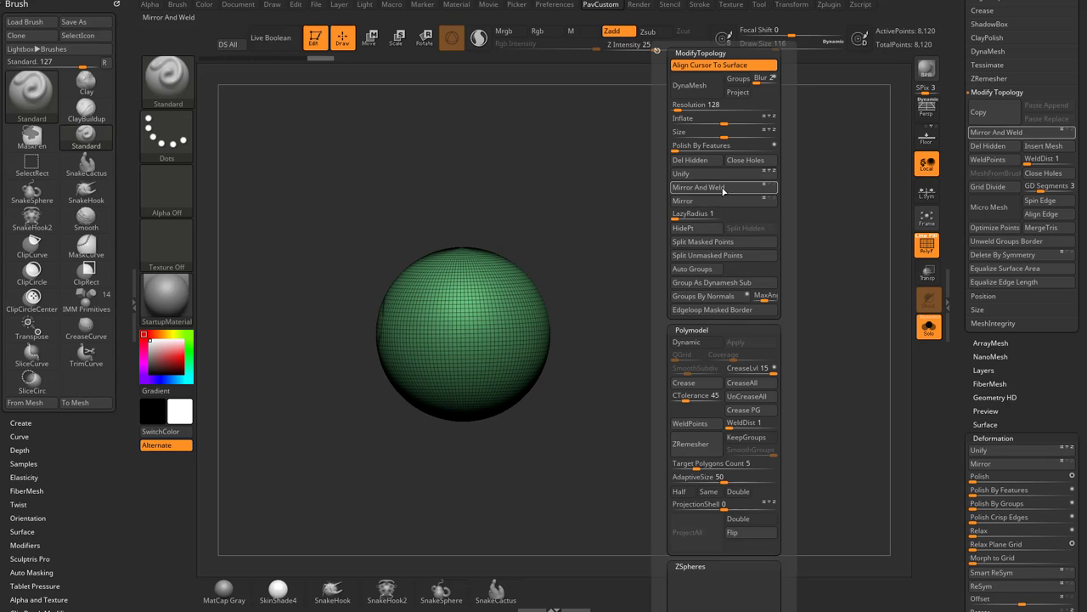
pyautogui.moveTo(678, 252); pyautogui.dragTo(739, 259)
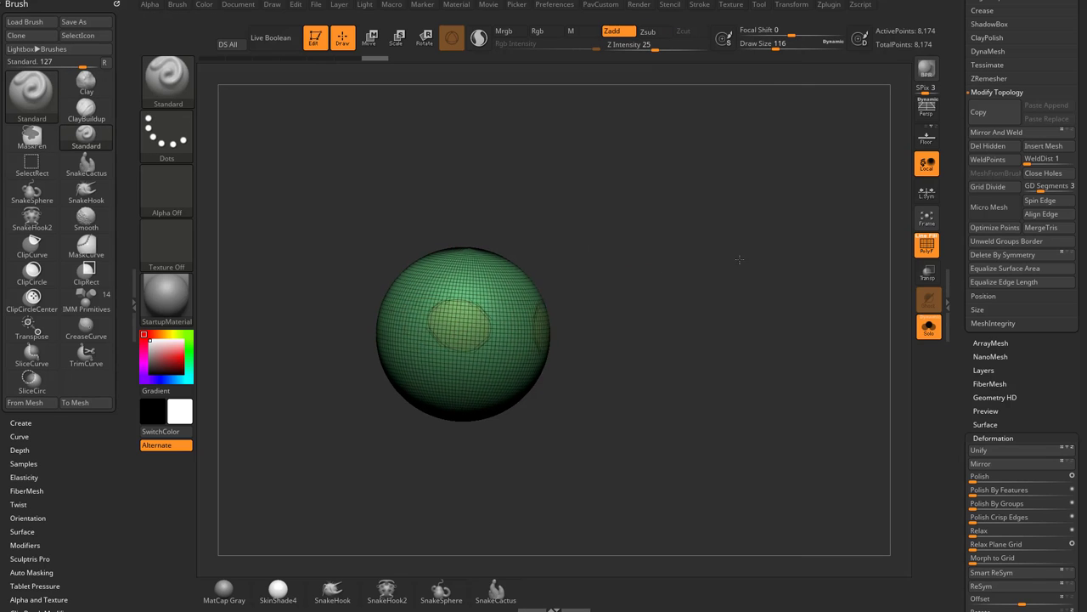
pyautogui.keyDown('ctrl'); pyautogui.keyDown('shift'); pyautogui.click(515, 314); pyautogui.keyUp('shift'); pyautogui.keyUp('ctrl')
pyautogui.keyDown('ctrl'); pyautogui.keyDown('shift'); pyautogui.click(730, 278); pyautogui.keyUp('shift'); pyautogui.keyUp('ctrl')
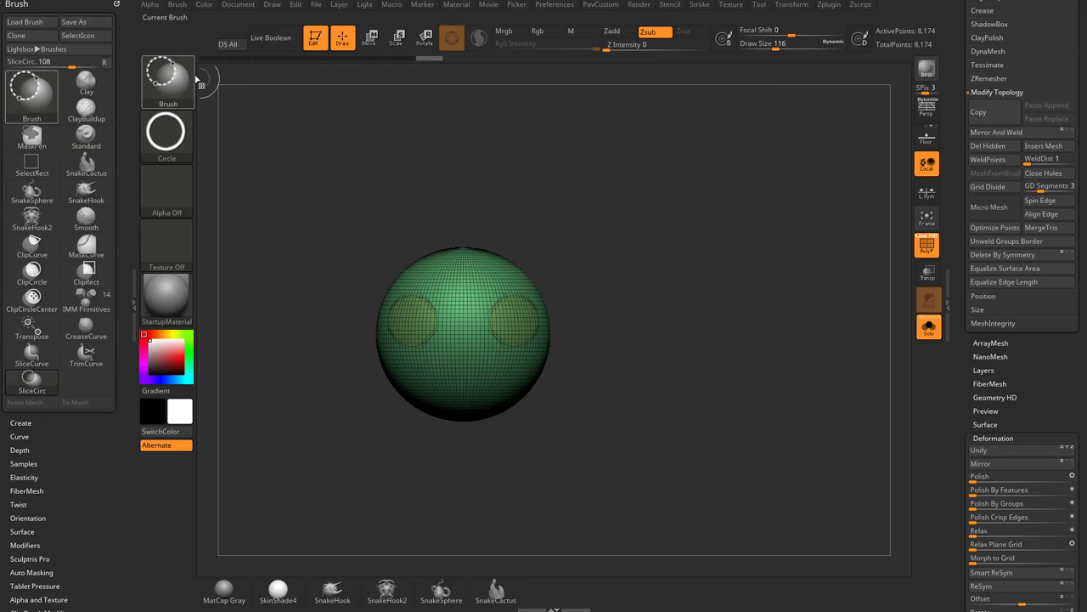
# Turn on Square for the SliceCirc circle stroke and slice a smaller circle inside one of the existing circles
pyautogui.click(168, 77)
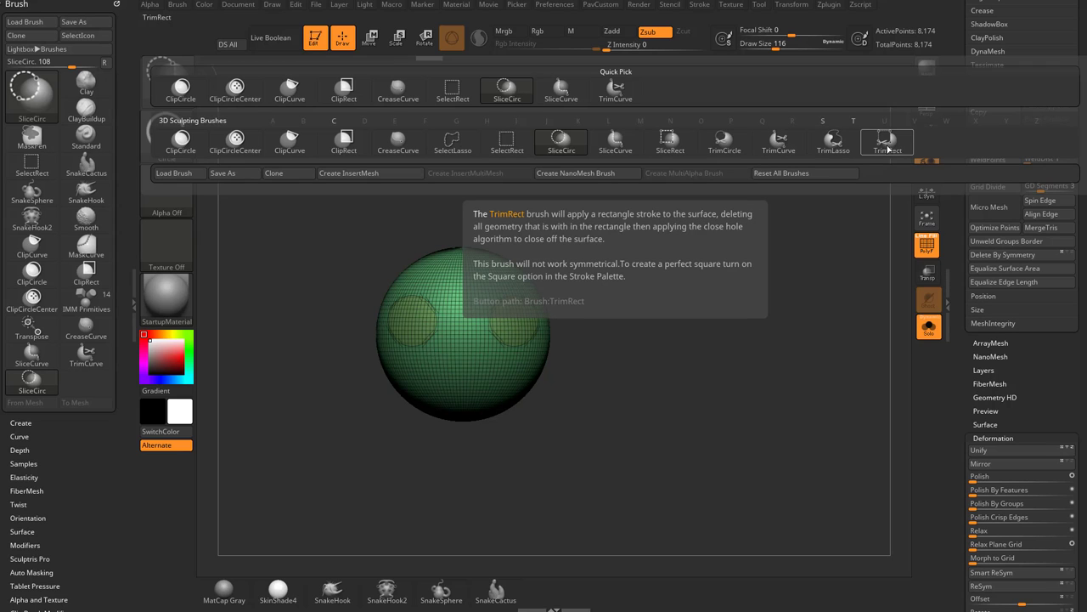
pyautogui.click(166, 131)
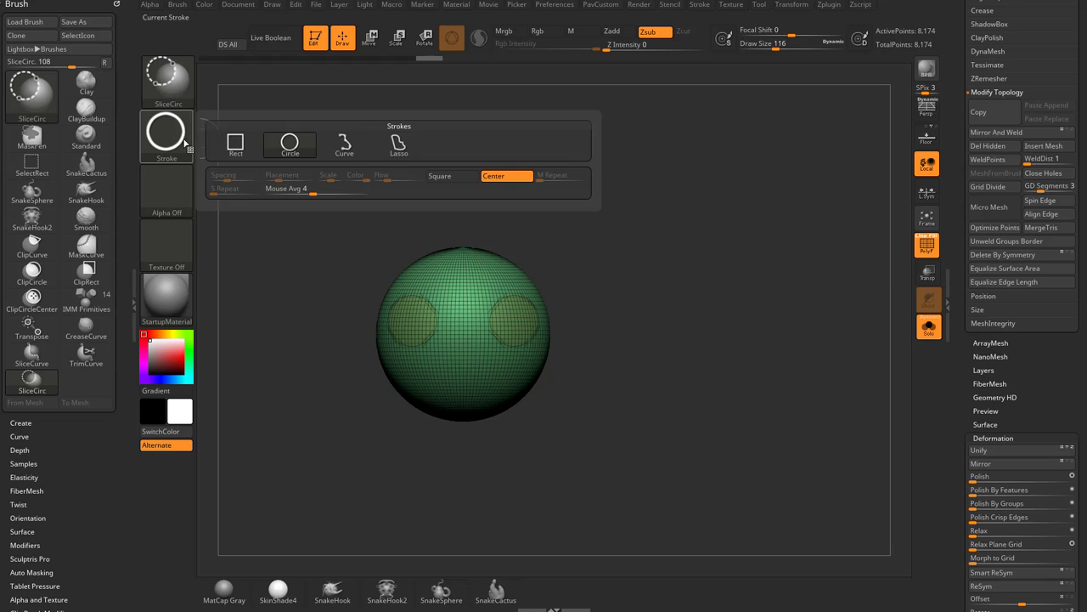
pyautogui.click(440, 176)
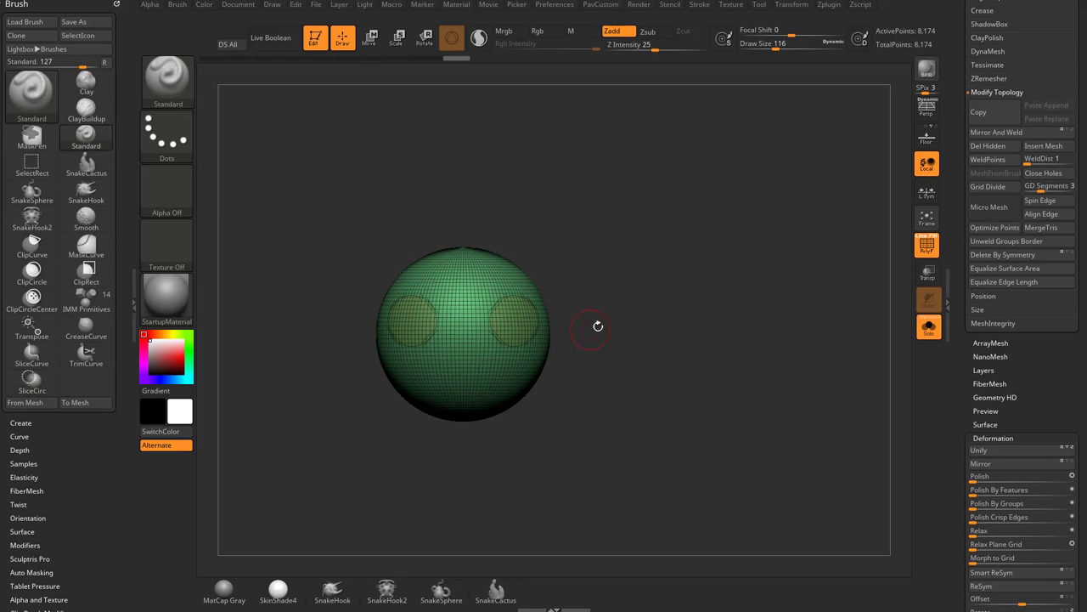
pyautogui.keyDown('ctrl'); pyautogui.keyDown('shift'); pyautogui.moveTo(514, 322); pyautogui.dragTo(529, 328); pyautogui.keyUp('shift'); pyautogui.keyUp('ctrl')
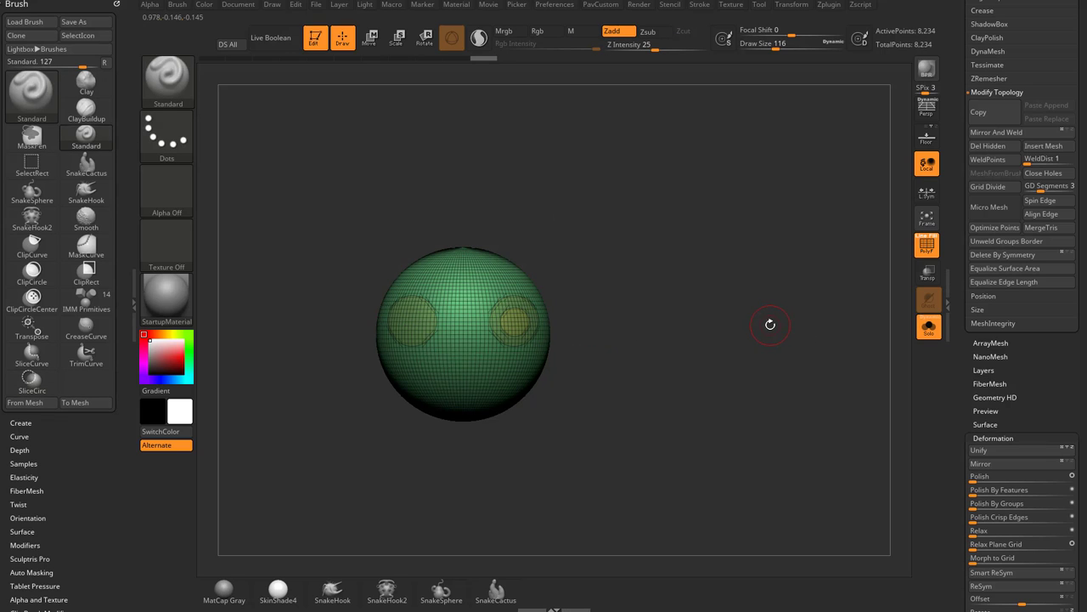
# Undo the circular slices and the mirroring, back to the plain sphere with its rear hidden
pyautogui.hotkey('ctrl', 'z')
pyautogui.hotkey('ctrl', 'z')
pyautogui.keyDown('ctrl'); pyautogui.keyDown('shift'); pyautogui.click(665, 235); pyautogui.keyUp('shift'); pyautogui.keyUp('ctrl')
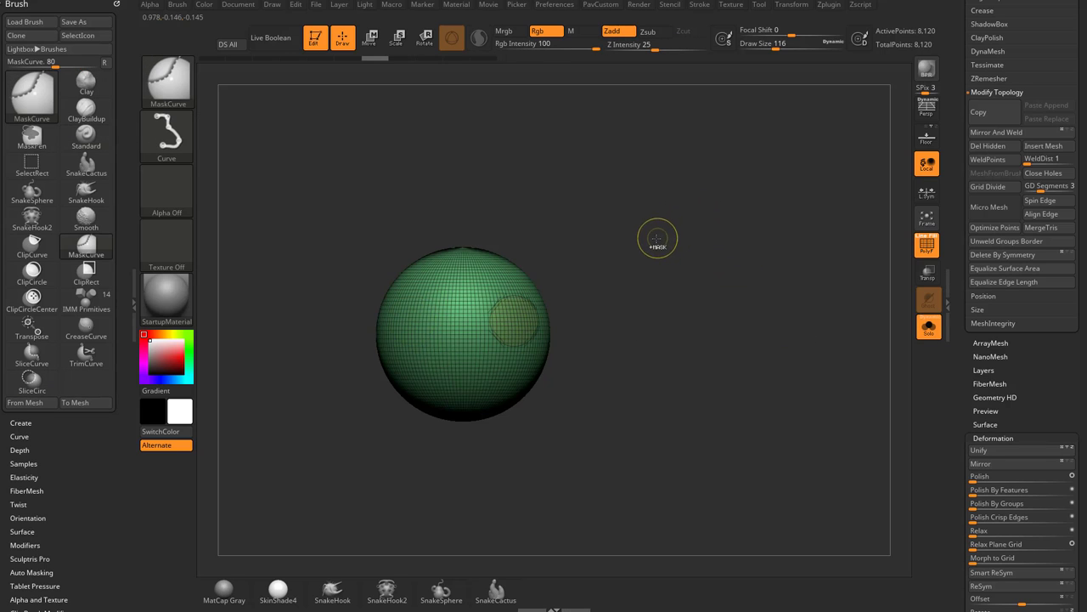
pyautogui.hotkey('ctrl', 'z')
pyautogui.moveTo(643, 257)
pyautogui.mouseDown()
pyautogui.moveTo(594, 267)
pyautogui.moveTo(619, 280)
pyautogui.mouseUp()
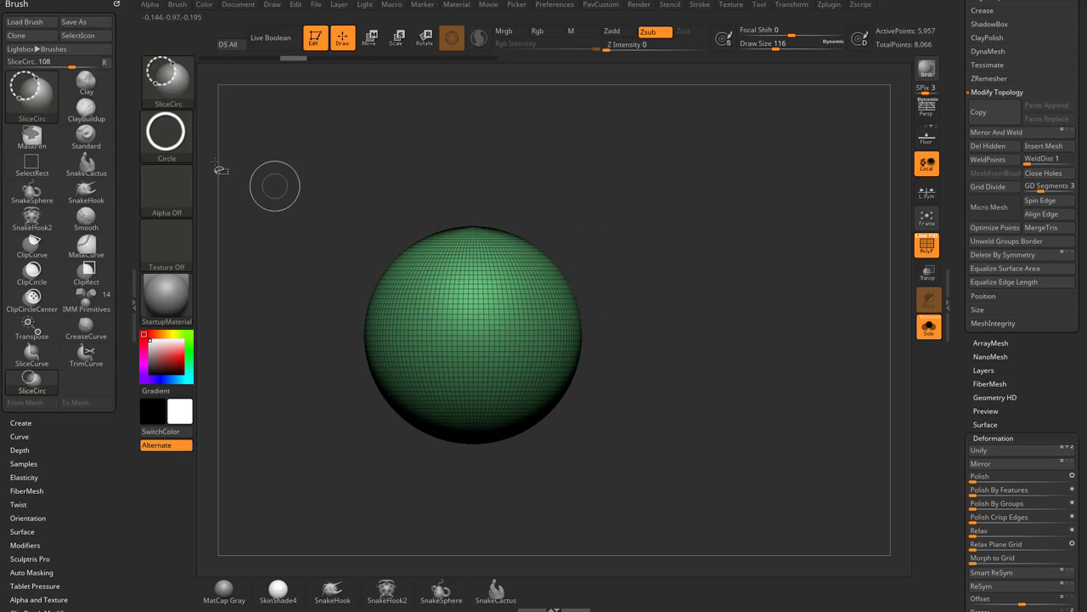
# Turn the circle stroke's Center option on and Square off, and slice a small circle into the sphere's upper front
pyautogui.click(175, 144)
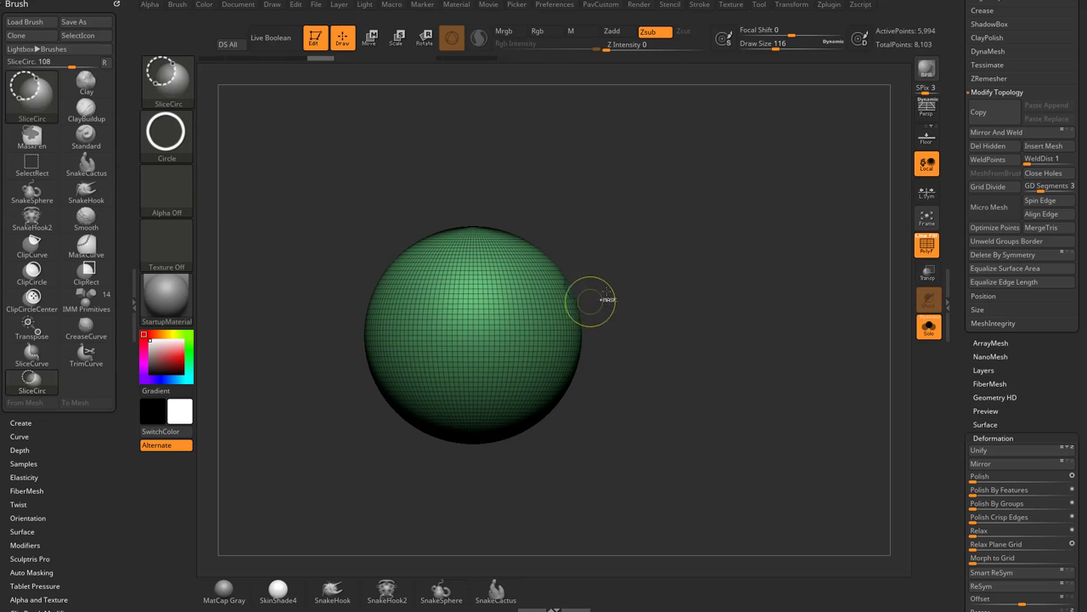
pyautogui.click(166, 136)
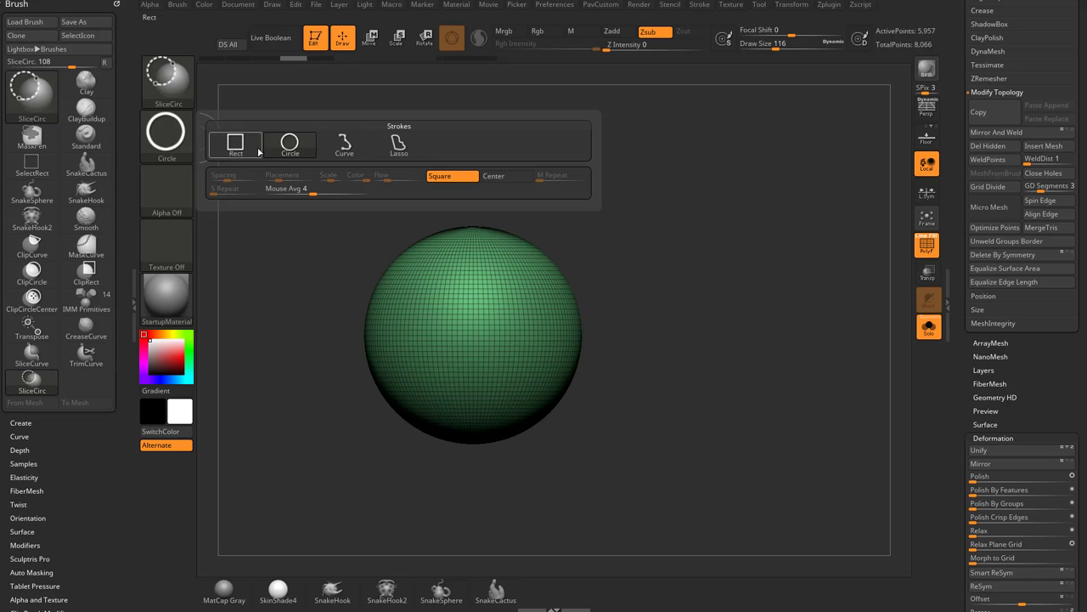
pyautogui.click(495, 178)
pyautogui.click(455, 178)
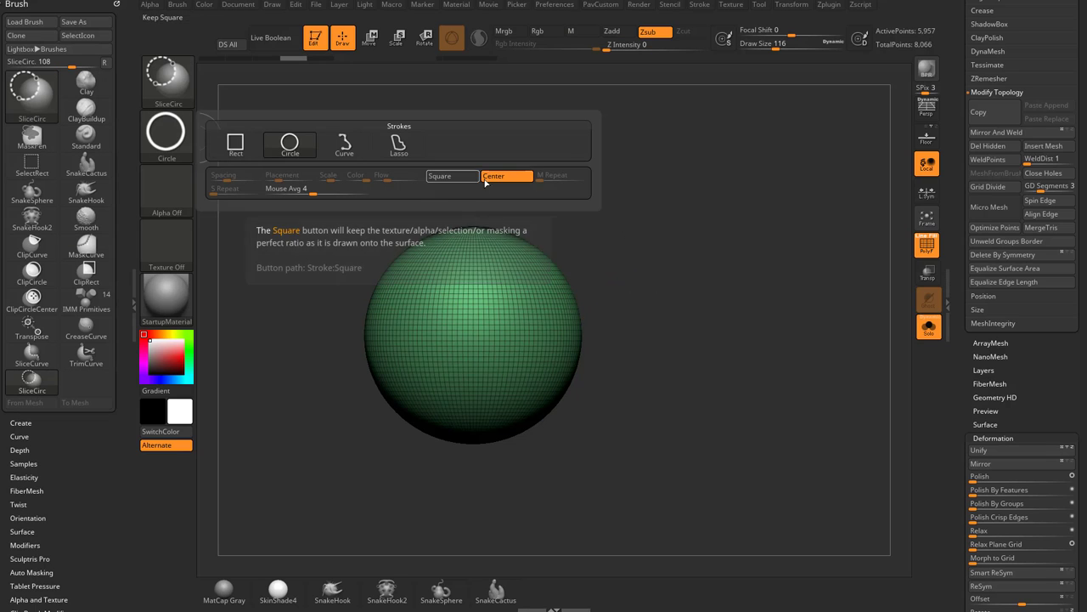
pyautogui.moveTo(602, 296)
pyautogui.keyDown('ctrl'); pyautogui.keyDown('shift'); pyautogui.mouseDown()
pyautogui.moveTo(578, 345)
pyautogui.moveTo(548, 343)
pyautogui.moveTo(582, 368)
pyautogui.moveTo(432, 295)
pyautogui.mouseUp(); pyautogui.keyUp('shift'); pyautogui.keyUp('ctrl')
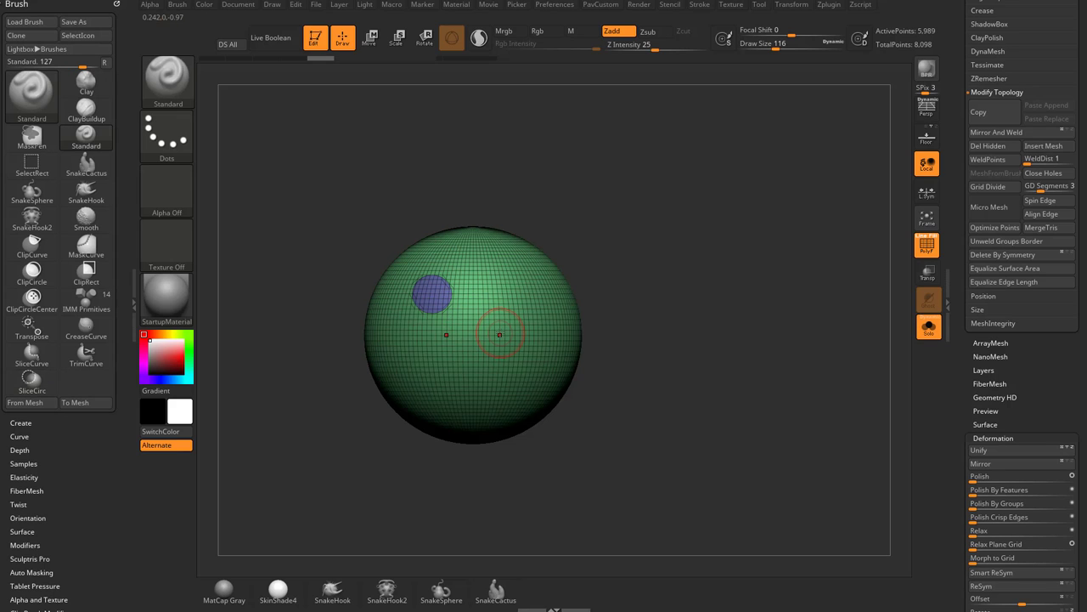
# Look through the Stroke modifiers and repeat the same circular slice at five more spots across the sphere's front
pyautogui.click(700, 5)
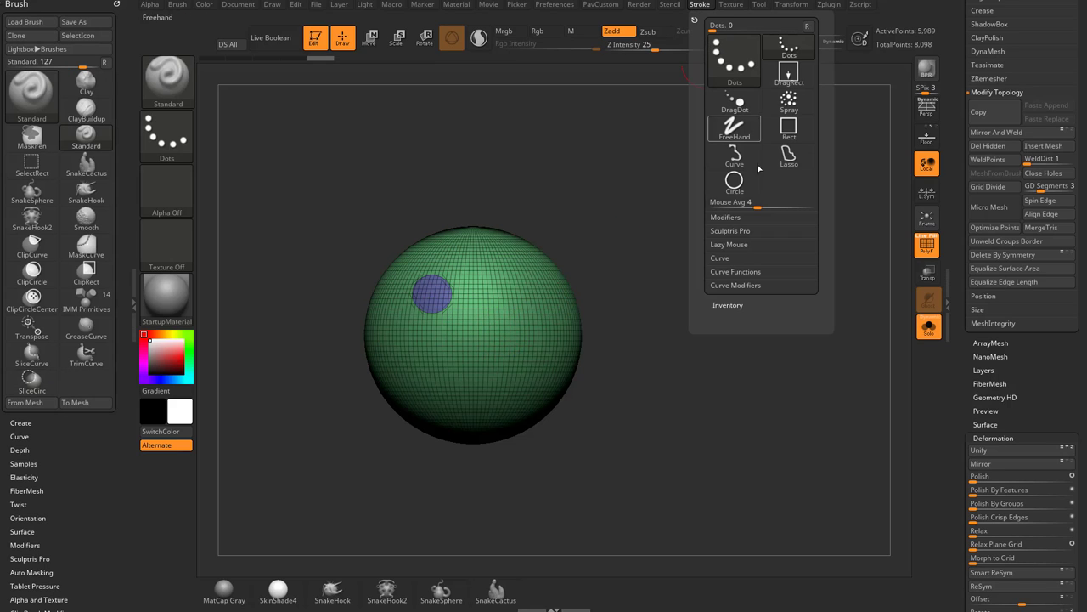
pyautogui.click(742, 219)
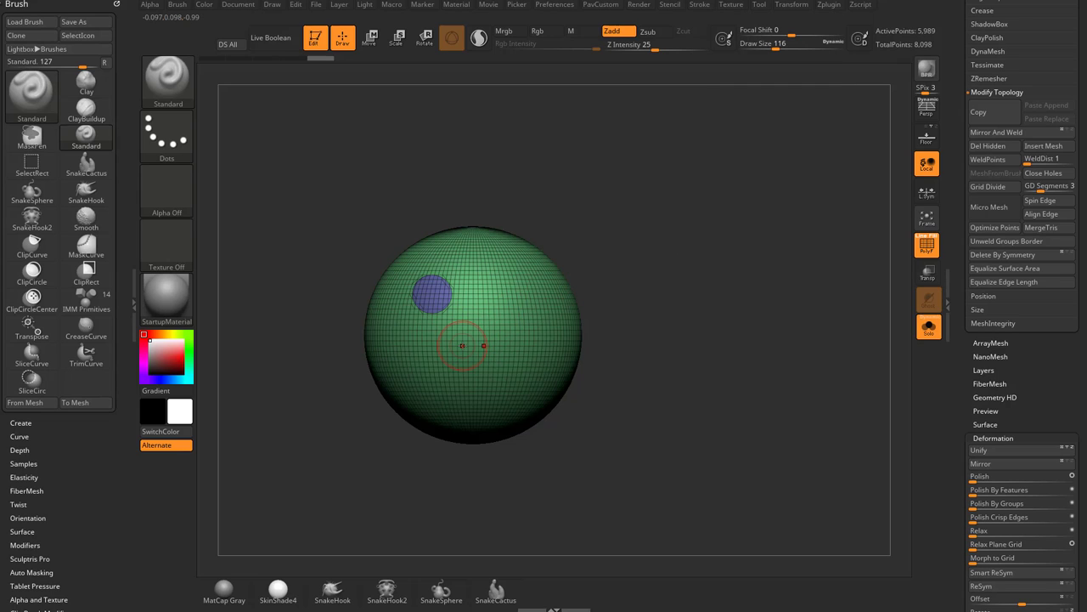
pyautogui.press('shift')
pyautogui.hotkey('shift', '1')
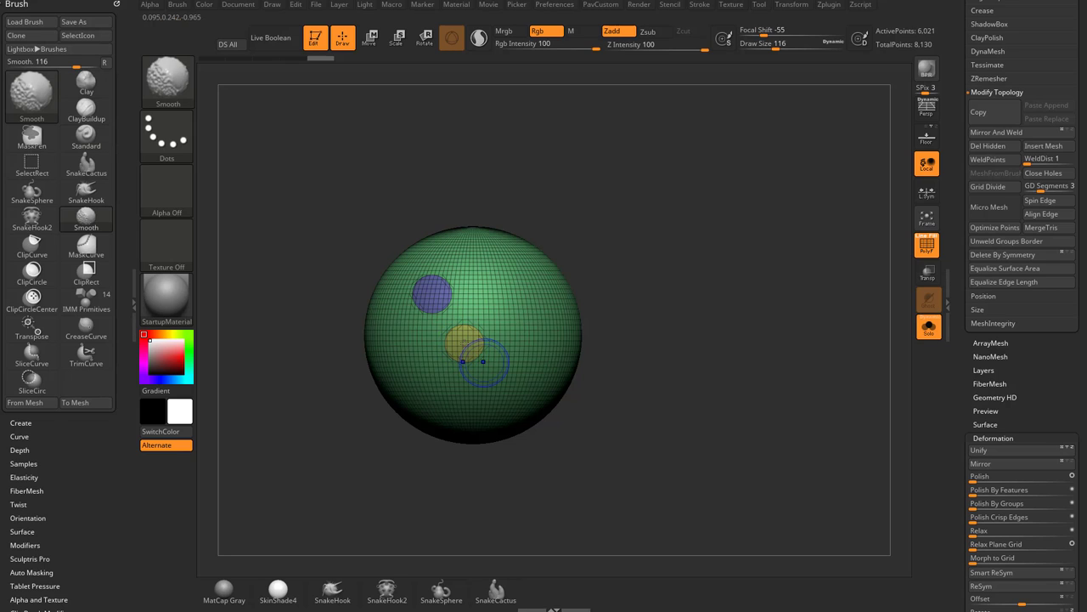
pyautogui.hotkey('shift', '1')
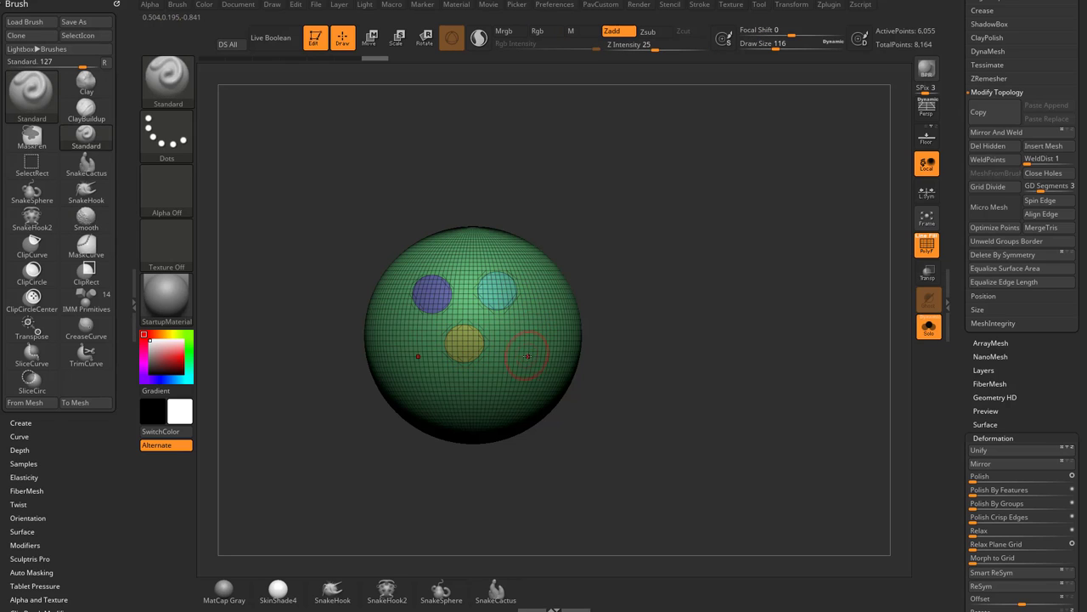
pyautogui.press('shift')
pyautogui.hotkey('shift', '1')
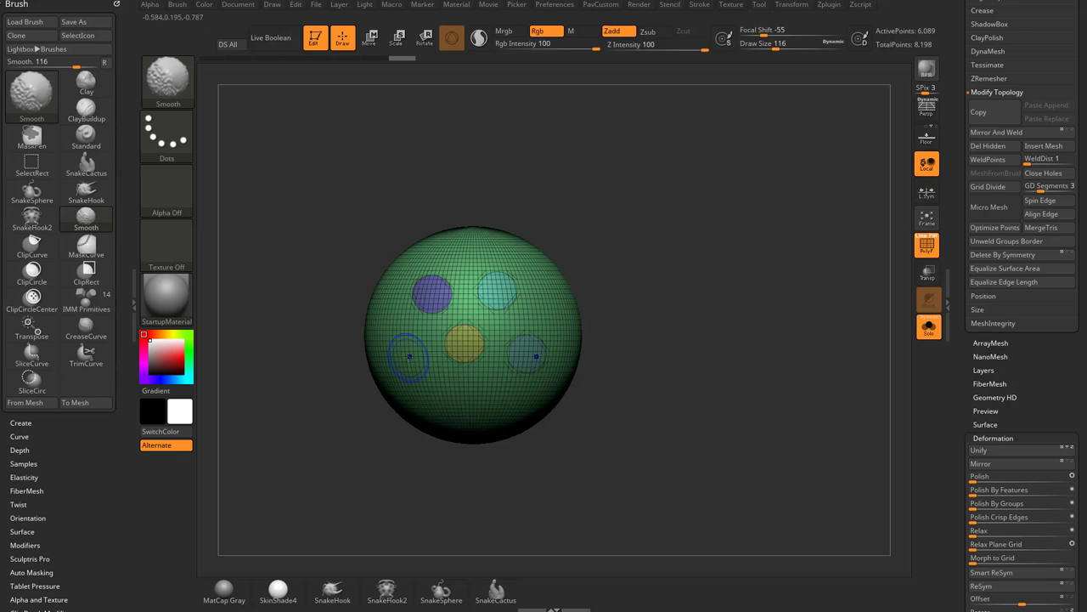
pyautogui.hotkey('shift', '1')
pyautogui.hotkey('shift', '1')
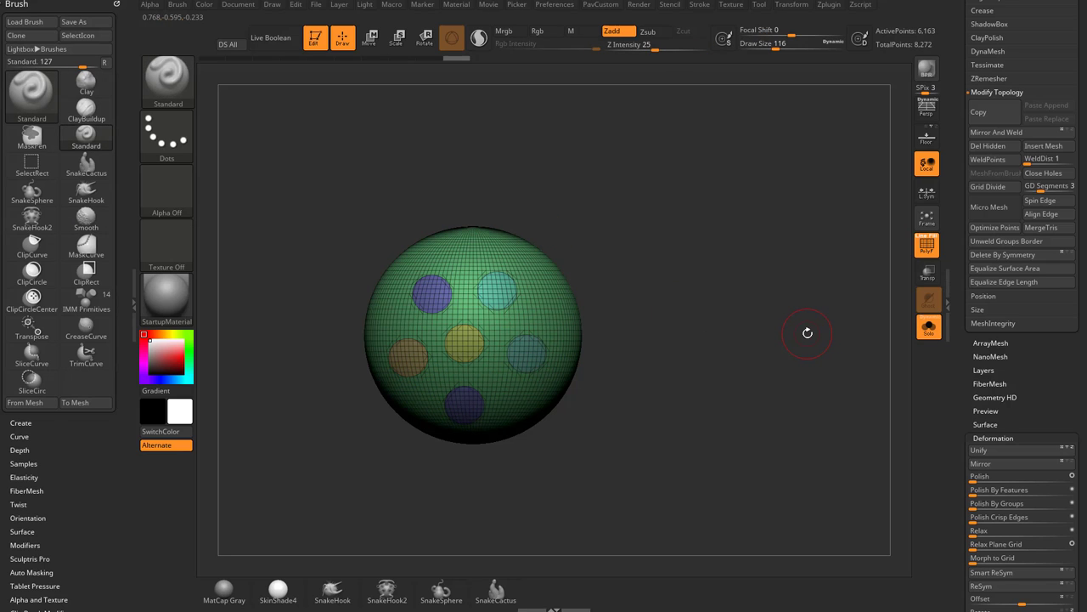
# Try to apply Mirror And Weld to the partially hidden sphere
pyautogui.press('space')
pyautogui.click(655, 189)
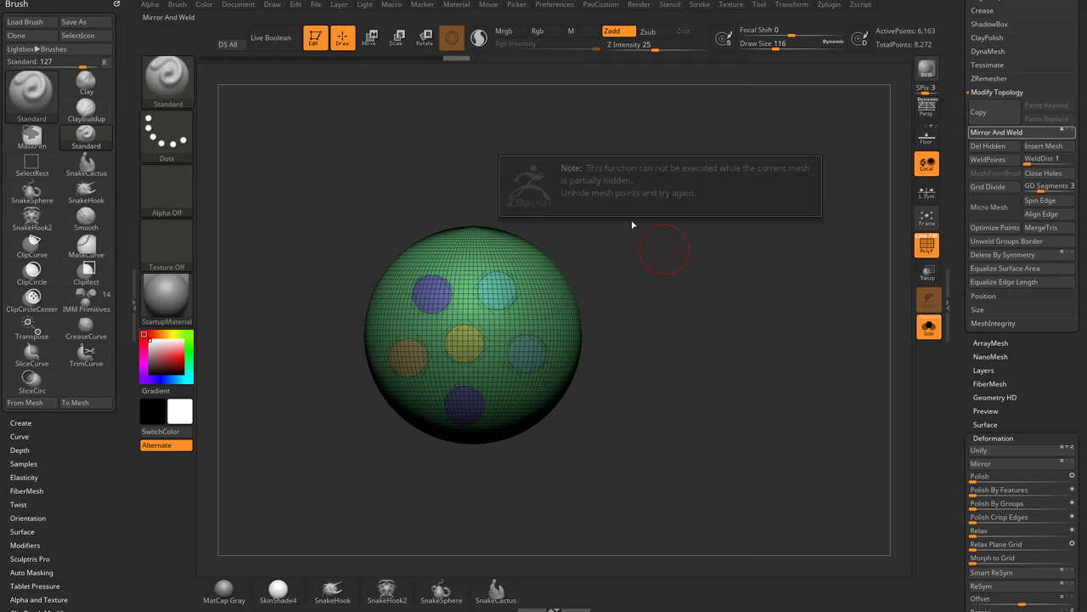
pyautogui.click(755, 267)
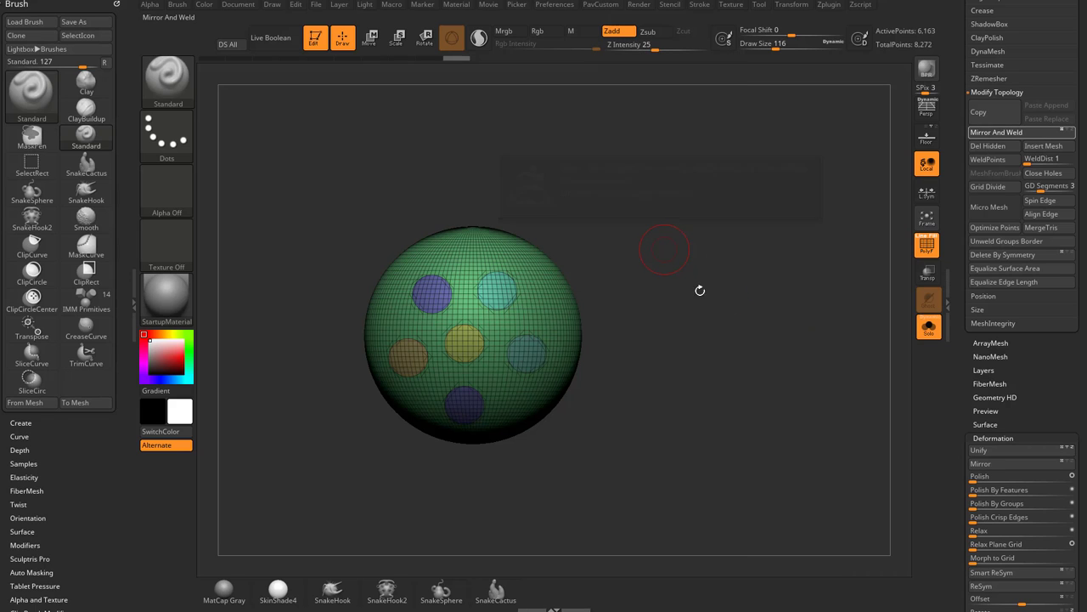
# Unhide the whole sphere, apply Mirror And Weld to the circular slices and undo the mirroring
pyautogui.moveTo(754, 272); pyautogui.dragTo(684, 274)
pyautogui.keyDown('ctrl'); pyautogui.keyDown('shift'); pyautogui.click(731, 260); pyautogui.keyUp('shift'); pyautogui.keyUp('ctrl')
pyautogui.keyDown('shift'); pyautogui.moveTo(705, 217); pyautogui.dragTo(766, 232); pyautogui.keyUp('shift')
pyautogui.press('space')
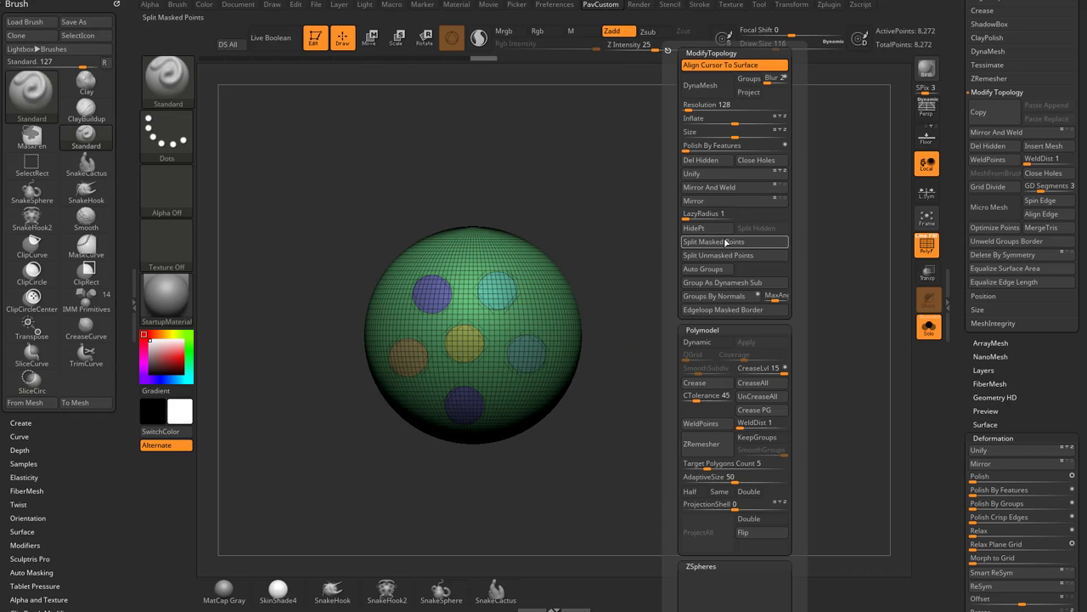
pyautogui.click(729, 187)
pyautogui.hotkey('ctrl', 'z')
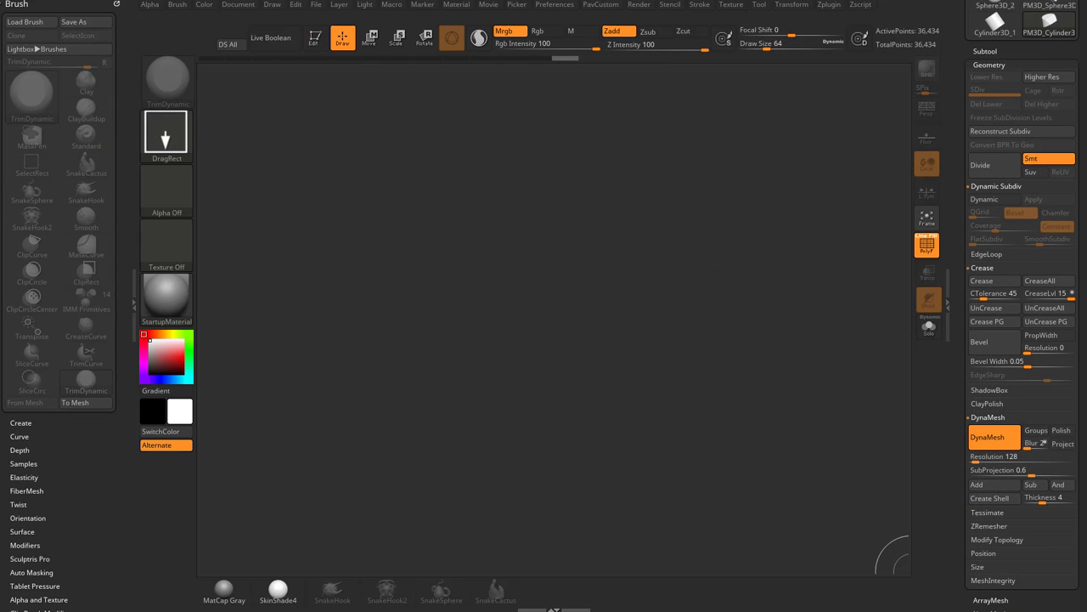
# Draw a new Sphere3D primitive on the empty canvas and convert it to a PolyMesh3D
pyautogui.moveTo(948, 131); pyautogui.dragTo(952, 307)
pyautogui.click(1049, 181)
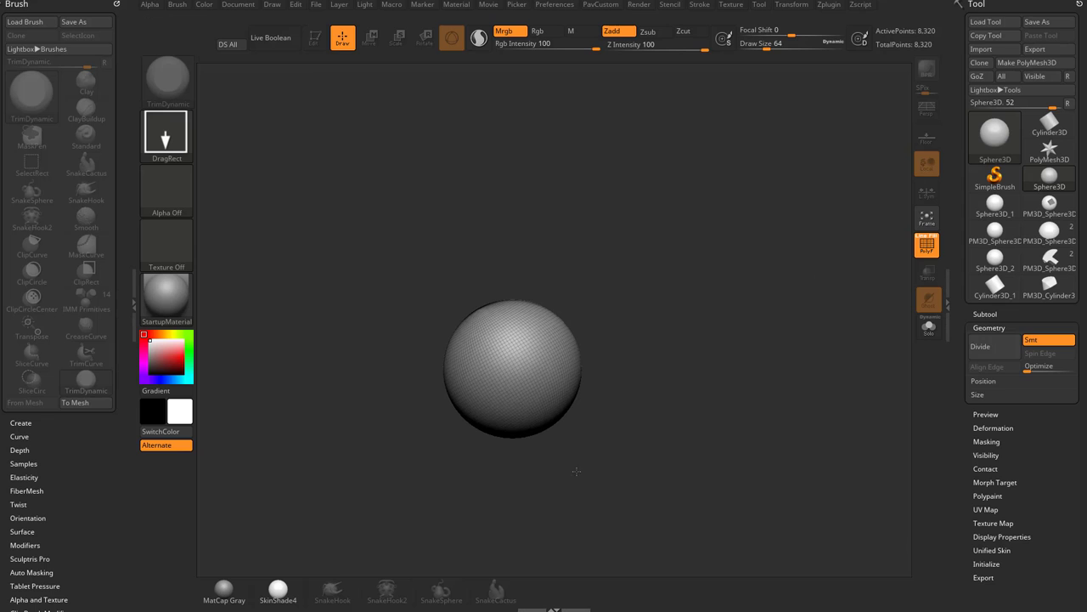
pyautogui.click(1024, 64)
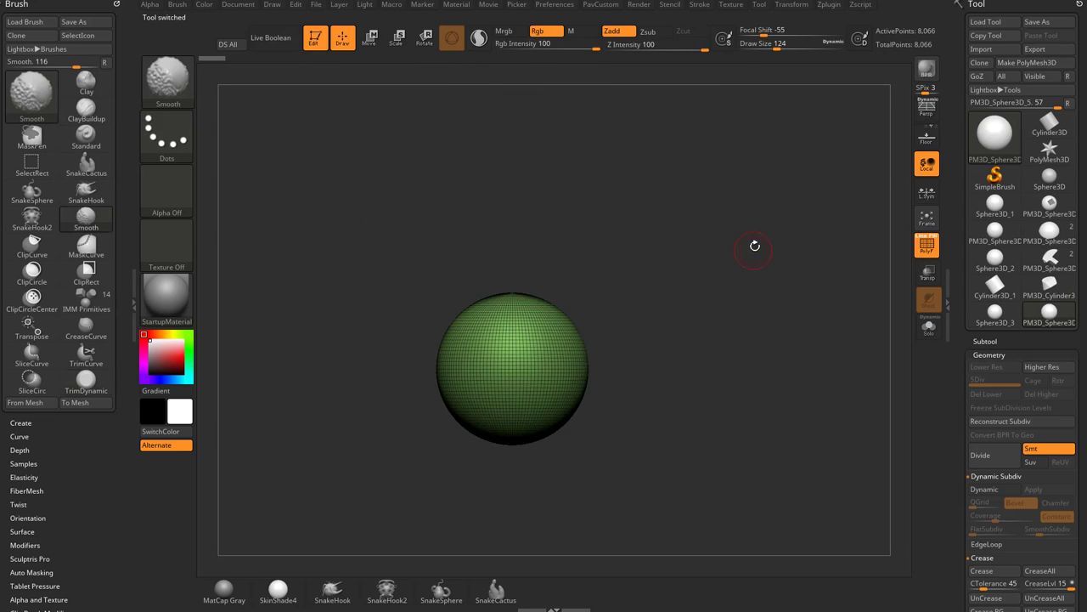
# Clip the new sphere with the ClipCurve brush and undo the clip
pyautogui.keyDown('ctrl'); pyautogui.keyDown('shift'); pyautogui.click(168, 85); pyautogui.keyUp('shift'); pyautogui.keyUp('ctrl')
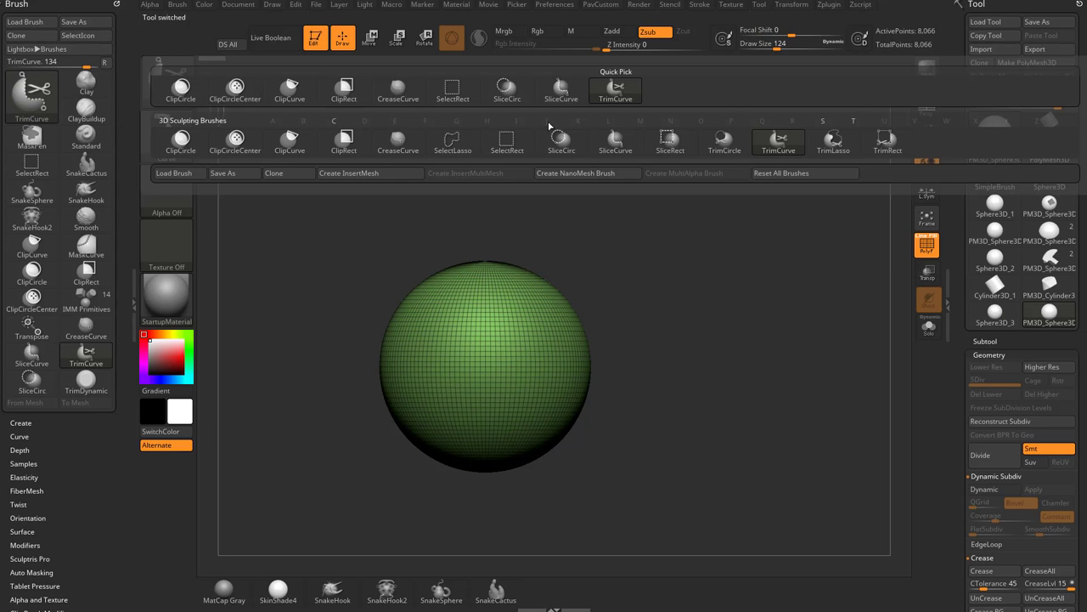
pyautogui.keyDown('ctrl'); pyautogui.keyDown('shift'); pyautogui.click(290, 140); pyautogui.keyUp('shift'); pyautogui.keyUp('ctrl')
pyautogui.moveTo(273, 363)
pyautogui.keyDown('ctrl'); pyautogui.keyDown('shift'); pyautogui.mouseDown()
pyautogui.moveTo(514, 338)
pyautogui.moveTo(202, 397)
pyautogui.mouseUp(); pyautogui.keyUp('shift'); pyautogui.keyUp('ctrl')
pyautogui.moveTo(665, 361)
pyautogui.keyDown('ctrl'); pyautogui.keyDown('shift'); pyautogui.mouseDown()
pyautogui.moveTo(589, 388)
pyautogui.moveTo(298, 348)
pyautogui.moveTo(303, 311)
pyautogui.mouseUp(); pyautogui.keyUp('shift'); pyautogui.keyUp('ctrl')
pyautogui.moveTo(661, 253); pyautogui.dragTo(663, 283)
pyautogui.hotkey('ctrl', 'z')
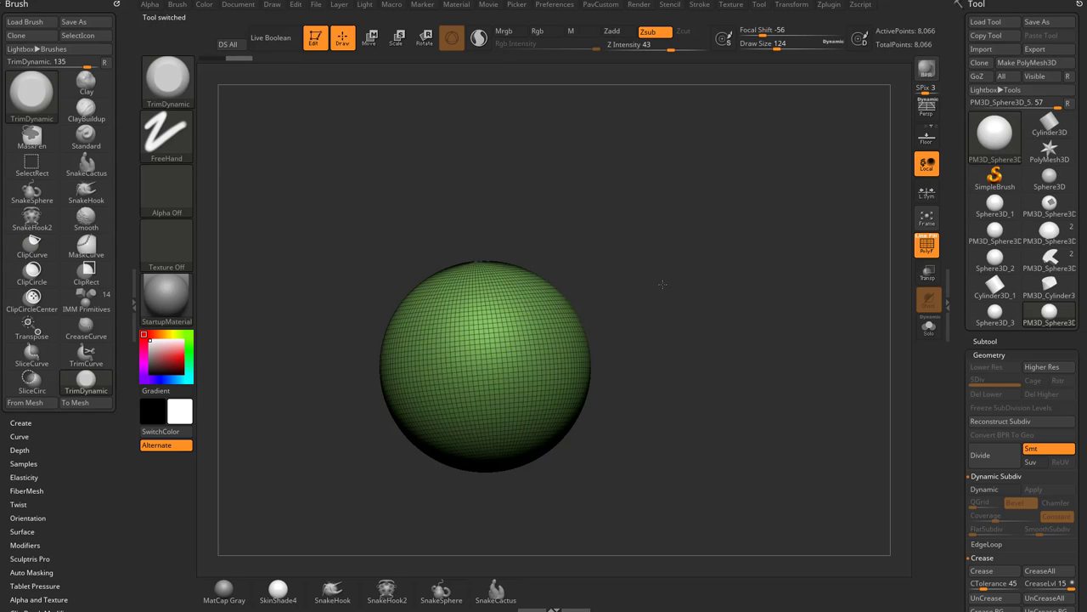
# Trim off the lower part of the sphere with a straight horizontal TrimCurve cut and undo the trim
pyautogui.keyDown('ctrl'); pyautogui.keyDown('shift'); pyautogui.click(168, 85); pyautogui.keyUp('shift'); pyautogui.keyUp('ctrl')
pyautogui.click(776, 145)
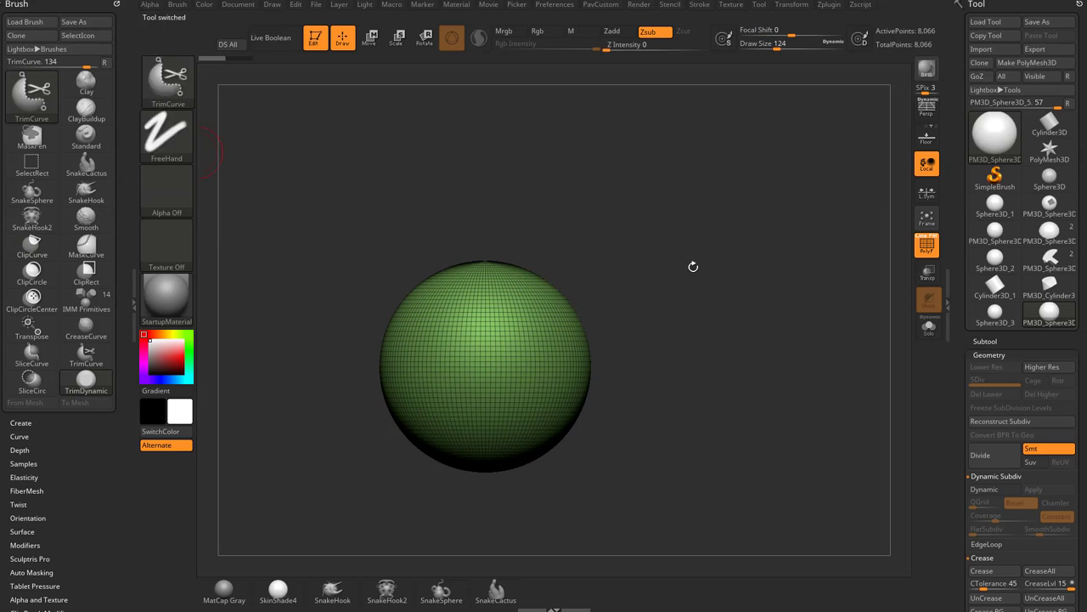
pyautogui.moveTo(799, 311)
pyautogui.keyDown('ctrl'); pyautogui.keyDown('shift'); pyautogui.mouseDown()
pyautogui.moveTo(246, 311)
pyautogui.moveTo(243, 299)
pyautogui.mouseUp(); pyautogui.keyUp('shift'); pyautogui.keyUp('ctrl')
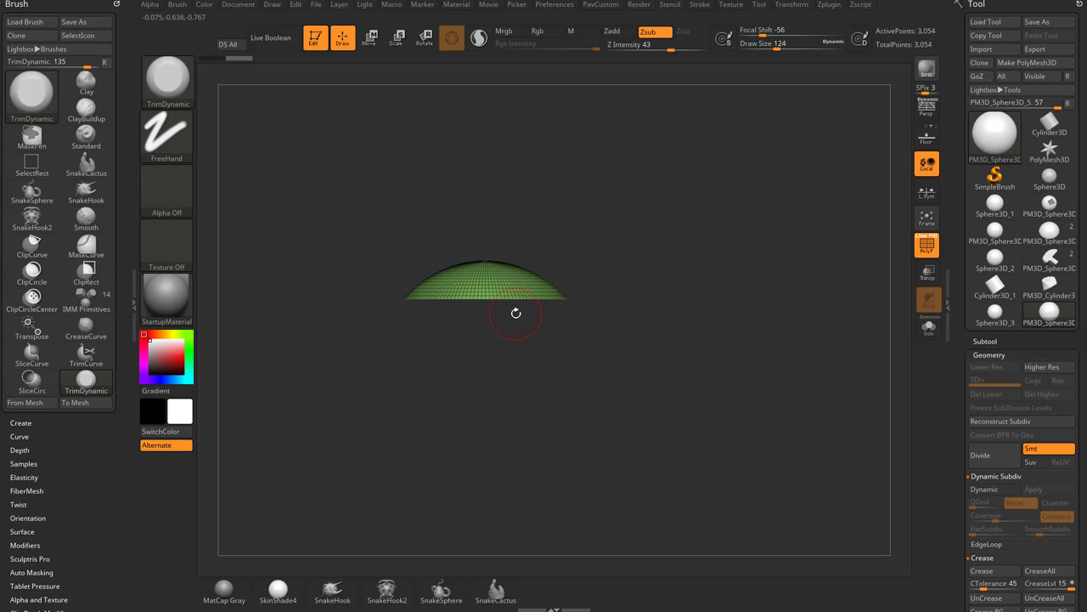
pyautogui.moveTo(657, 307); pyautogui.dragTo(691, 318)
pyautogui.hotkey('ctrl', 'z')
pyautogui.keyDown('alt'); pyautogui.moveTo(725, 278); pyautogui.dragTo(686, 272); pyautogui.keyUp('alt')
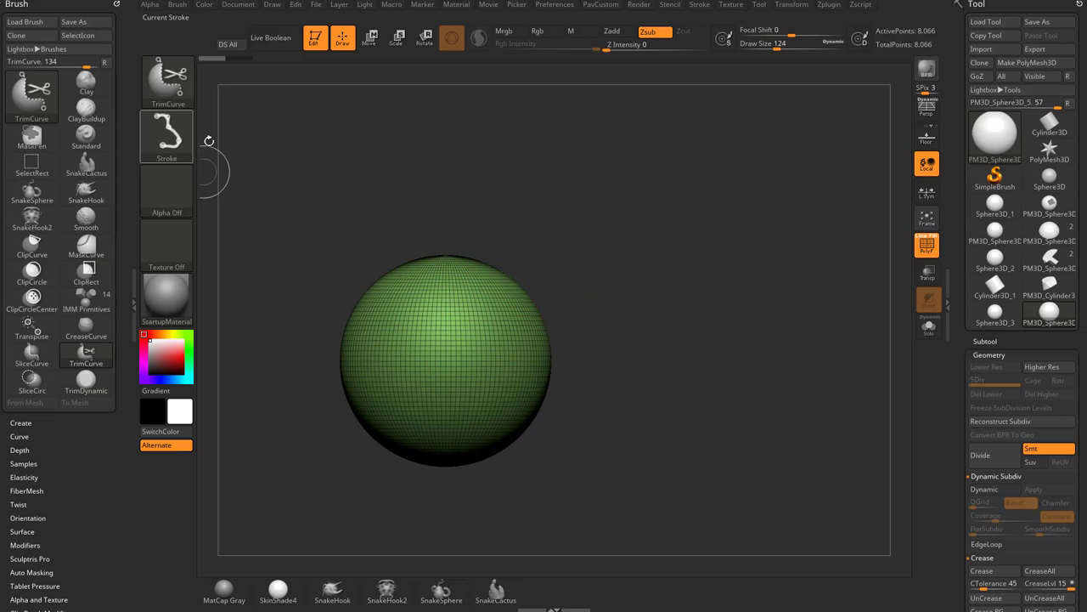
# Try two angular, stepped curve cuts into the sphere's upper right side and undo each one
pyautogui.keyDown('ctrl'); pyautogui.keyDown('shift'); pyautogui.moveTo(418, 193); pyautogui.dragTo(433, 302); pyautogui.keyUp('shift'); pyautogui.keyUp('ctrl')
pyautogui.keyDown('ctrl'); pyautogui.keyDown('shift'); pyautogui.moveTo(493, 331); pyautogui.dragTo(743, 378); pyautogui.keyUp('shift'); pyautogui.keyUp('ctrl')
pyautogui.moveTo(563, 368); pyautogui.dragTo(648, 326)
pyautogui.hotkey('ctrl', 'z')
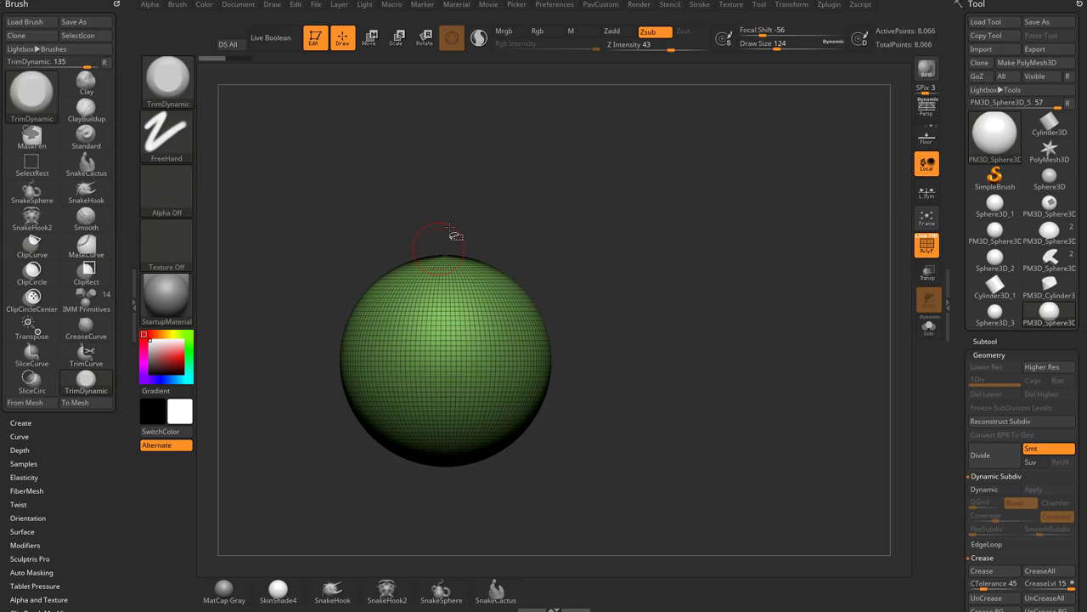
pyautogui.keyDown('ctrl'); pyautogui.keyDown('shift'); pyautogui.moveTo(449, 204); pyautogui.dragTo(465, 307); pyautogui.keyUp('shift'); pyautogui.keyUp('ctrl')
pyautogui.moveTo(501, 381)
pyautogui.keyDown('ctrl'); pyautogui.keyDown('shift'); pyautogui.mouseDown()
pyautogui.moveTo(704, 364)
pyautogui.moveTo(665, 316)
pyautogui.moveTo(652, 316)
pyautogui.mouseUp(); pyautogui.keyUp('shift'); pyautogui.keyUp('ctrl')
pyautogui.moveTo(464, 346)
pyautogui.mouseDown()
pyautogui.moveTo(709, 294)
pyautogui.moveTo(690, 292)
pyautogui.mouseUp()
pyautogui.hotkey('ctrl', 'z')
# Slice a stepped outline across the sphere's upper right side with the SliceCurve brush
pyautogui.keyDown('ctrl'); pyautogui.keyDown('shift'); pyautogui.click(173, 85); pyautogui.keyUp('shift'); pyautogui.keyUp('ctrl')
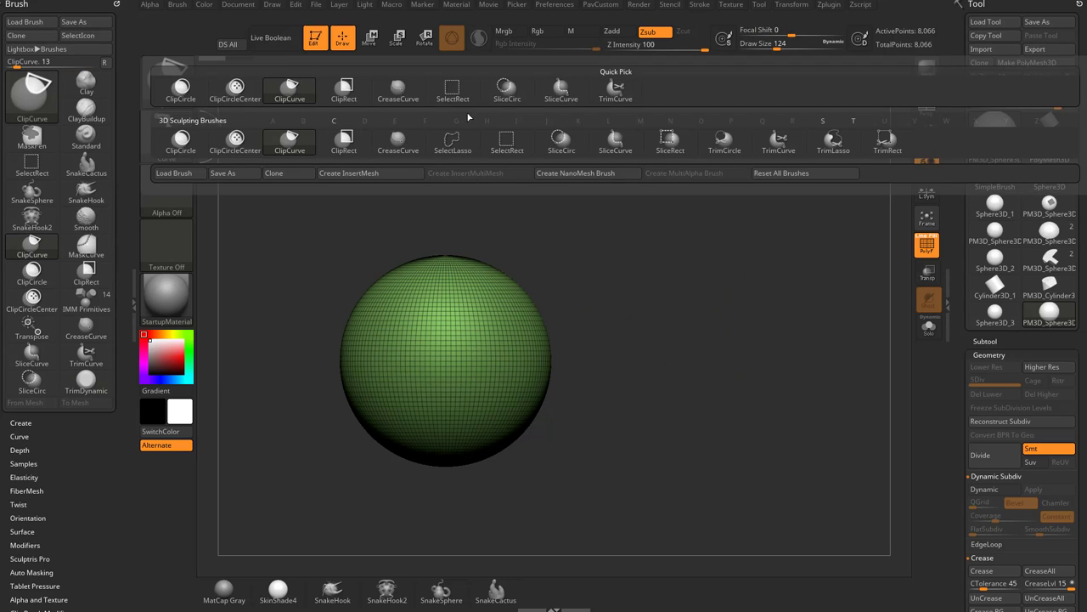
pyautogui.click(556, 91)
pyautogui.keyDown('ctrl'); pyautogui.keyDown('shift'); pyautogui.moveTo(453, 204); pyautogui.dragTo(474, 307); pyautogui.keyUp('shift'); pyautogui.keyUp('ctrl')
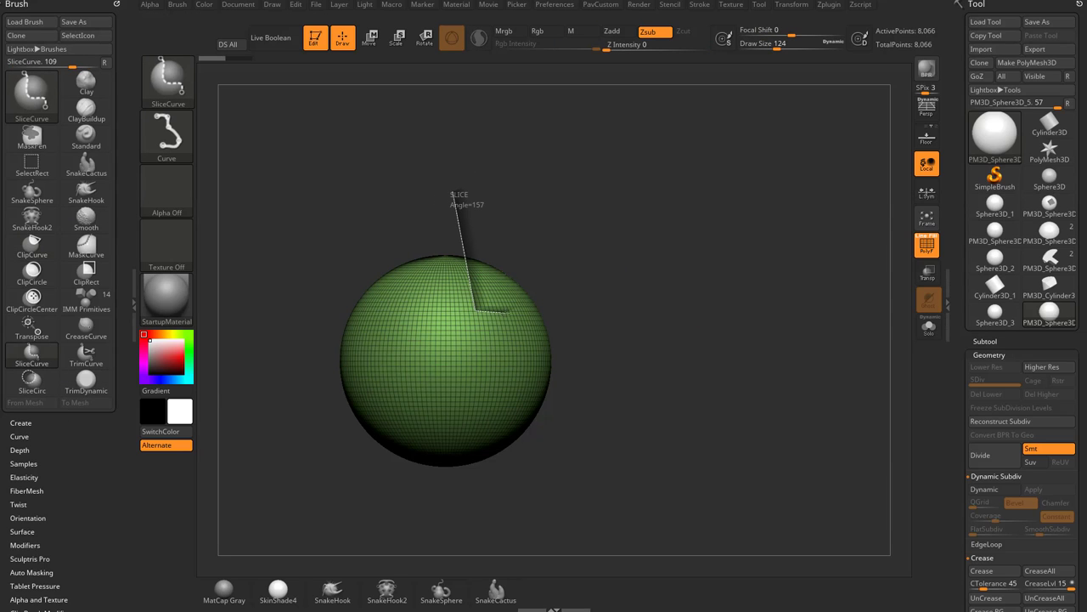
pyautogui.keyDown('ctrl'); pyautogui.keyDown('shift'); pyautogui.moveTo(535, 367); pyautogui.dragTo(552, 420); pyautogui.keyUp('shift'); pyautogui.keyUp('ctrl')
pyautogui.moveTo(683, 283); pyautogui.dragTo(637, 305)
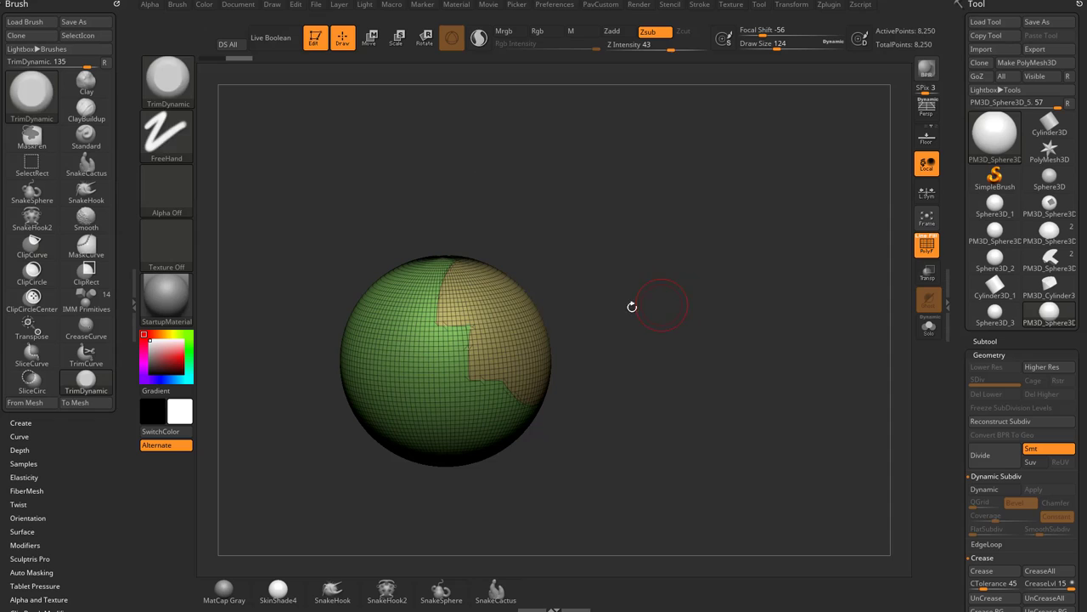
# Isolate the sphere's larger polygroup, delete the hidden stepped part and close the holes
pyautogui.keyDown('ctrl'); pyautogui.keyDown('shift'); pyautogui.click(463, 348); pyautogui.keyUp('shift'); pyautogui.keyUp('ctrl')
pyautogui.press('space')
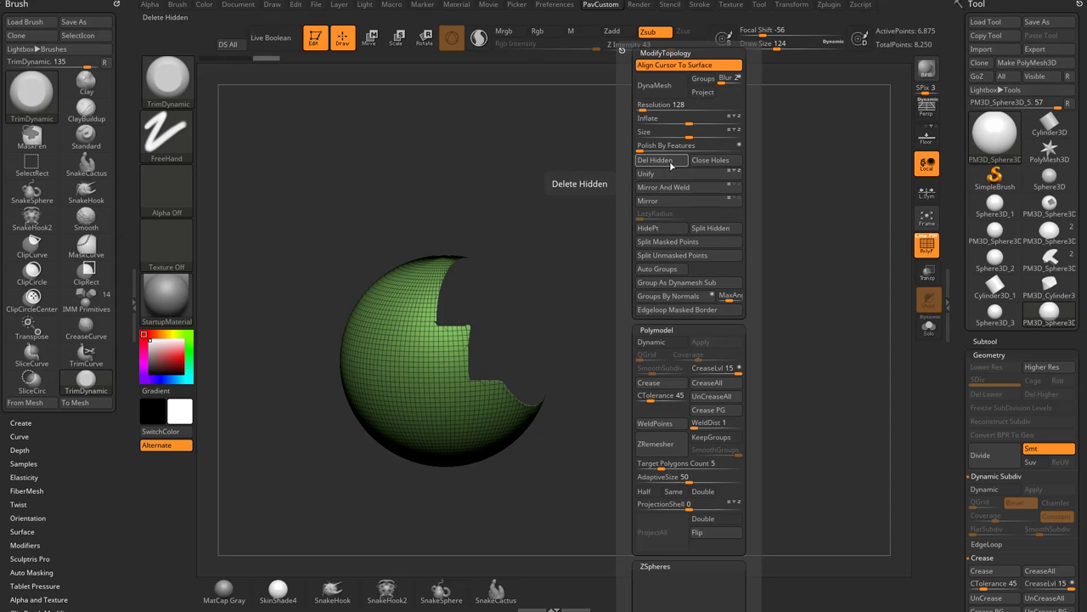
pyautogui.click(671, 161)
pyautogui.press('p')
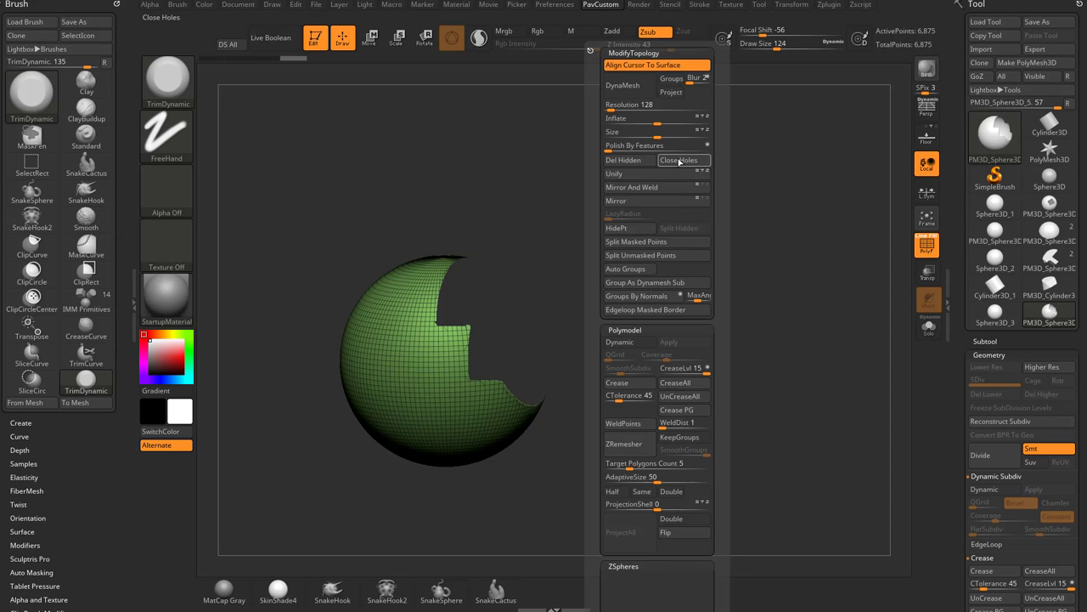
pyautogui.click(679, 162)
pyautogui.moveTo(736, 284); pyautogui.dragTo(663, 275)
# Undo the closed holes, the deletion and the stepped slice until the sphere is whole
pyautogui.hotkey('ctrl', 'z')
pyautogui.hotkey('ctrl', 'z')
pyautogui.hotkey('ctrl', 'z')
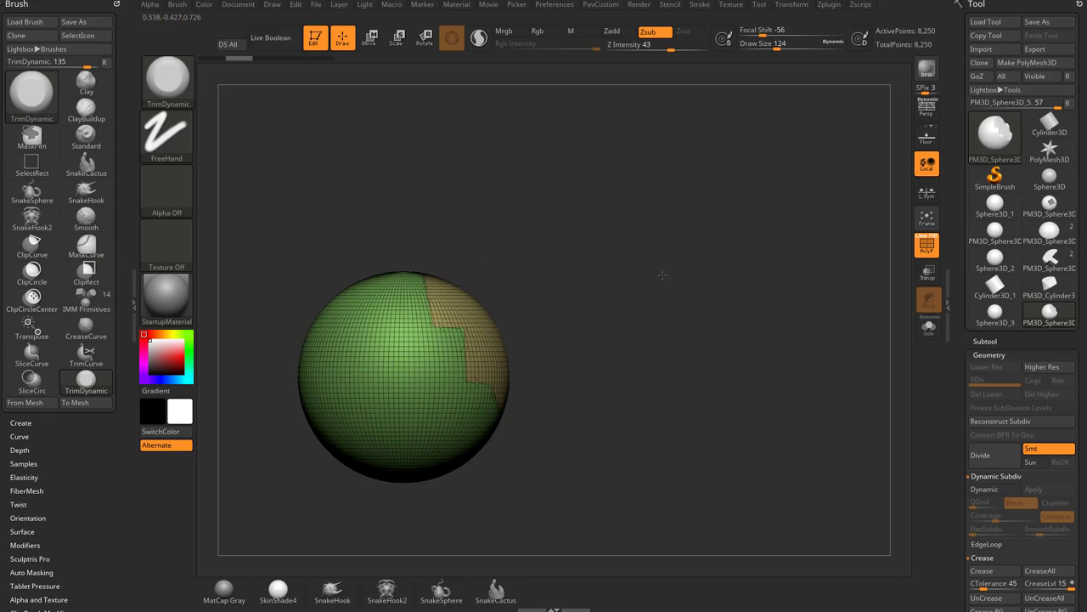
pyautogui.hotkey('ctrl', 'z')
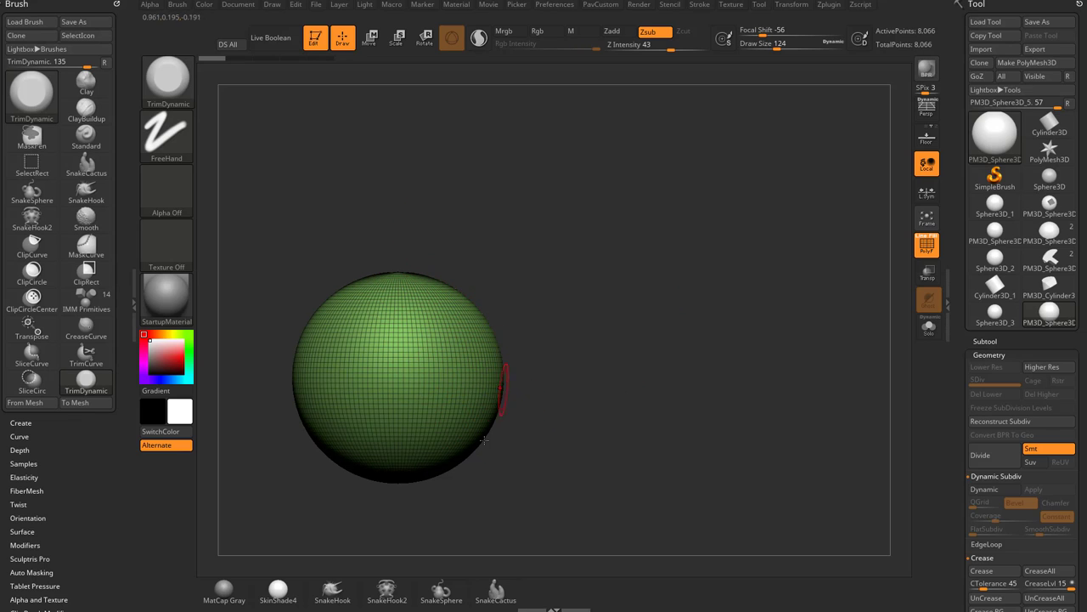
# Append a Cube3D subtool and move it up so it overlaps the sphere's upper right part
pyautogui.click(984, 342)
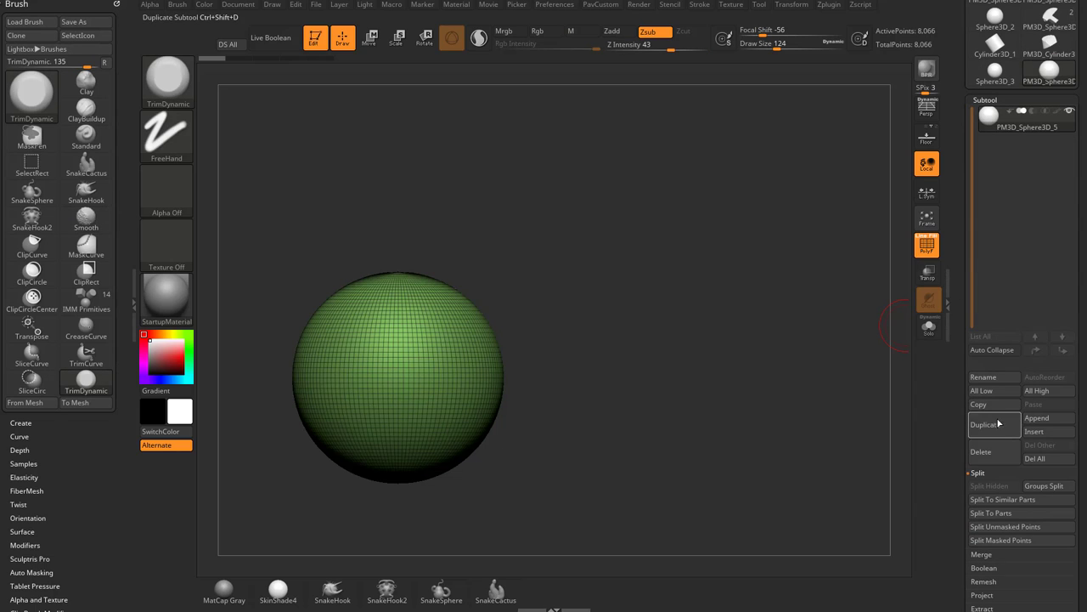
pyautogui.click(1036, 418)
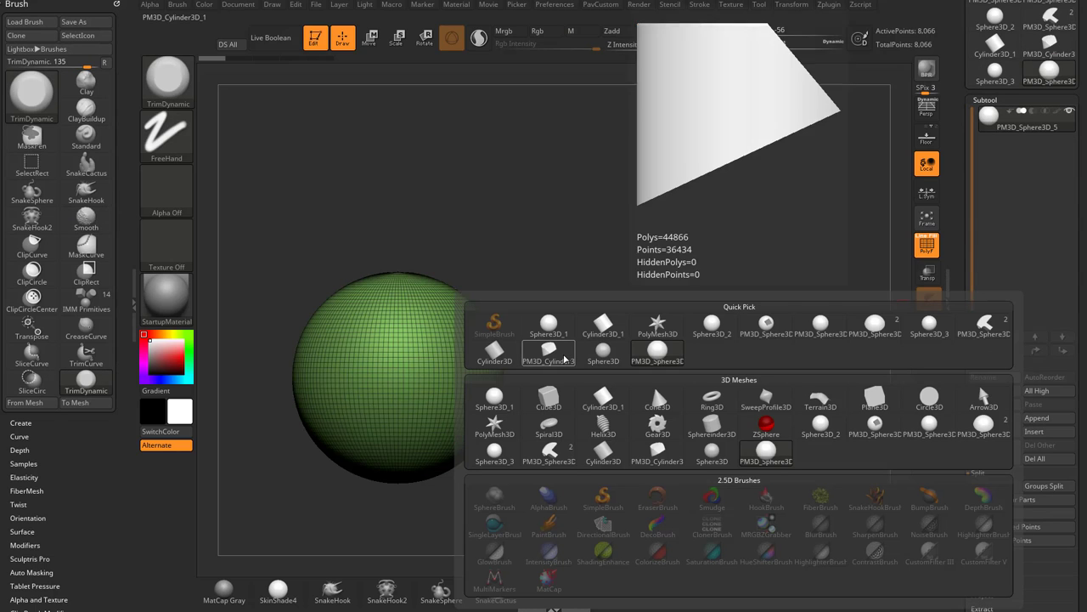
pyautogui.click(565, 359)
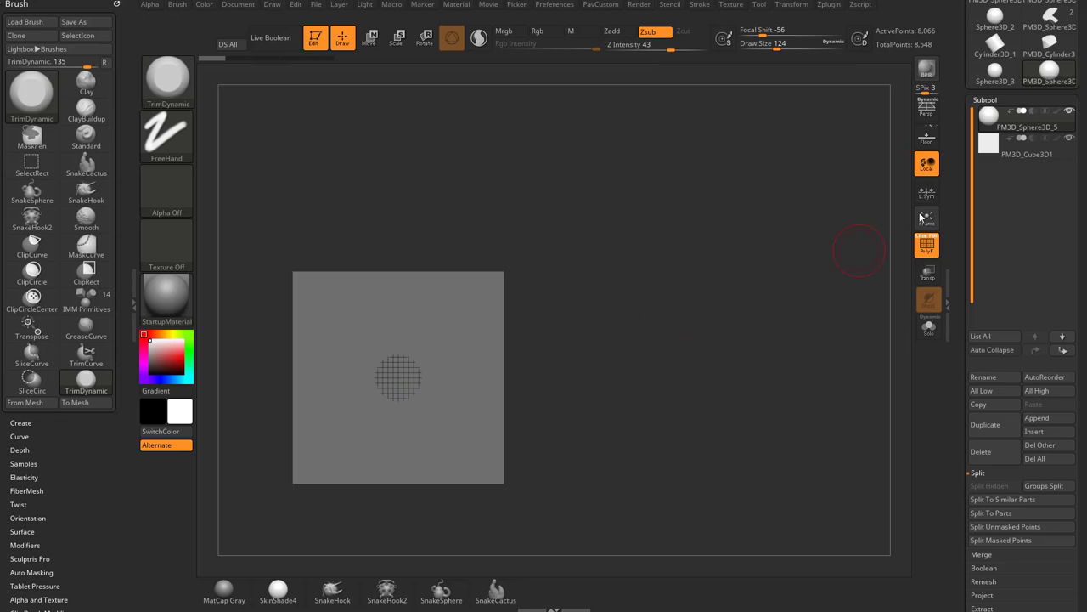
pyautogui.click(1007, 155)
pyautogui.press('w')
pyautogui.moveTo(398, 377); pyautogui.dragTo(508, 218)
pyautogui.keyDown('shift'); pyautogui.moveTo(631, 199); pyautogui.dragTo(697, 208); pyautogui.keyUp('shift')
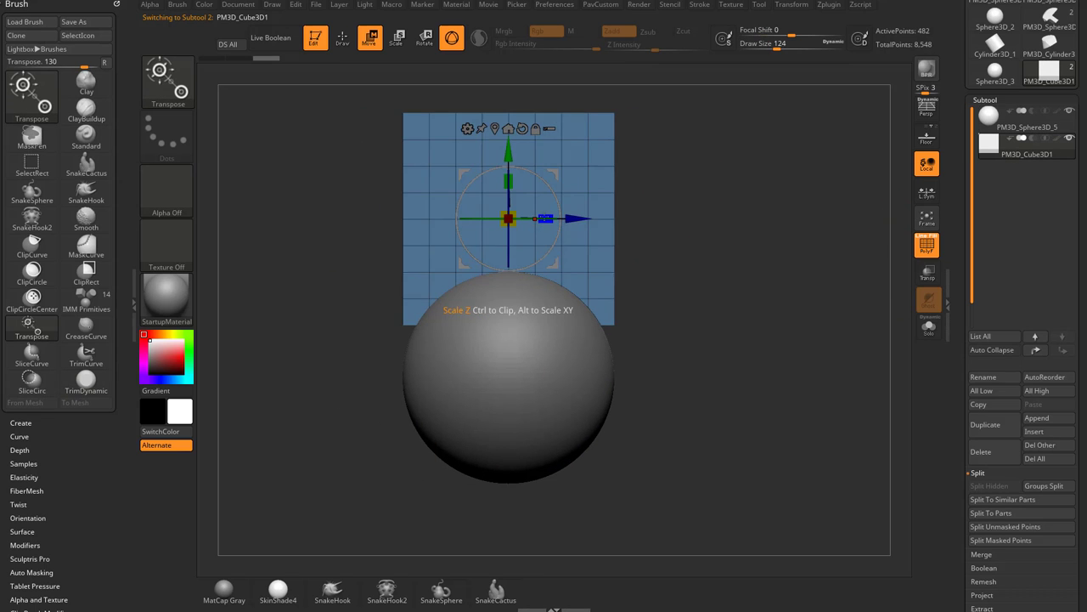
# Stretch the cube along its Z axis through the sphere's depth and copy it twice into a descending staircase
pyautogui.moveTo(545, 218); pyautogui.dragTo(705, 215)
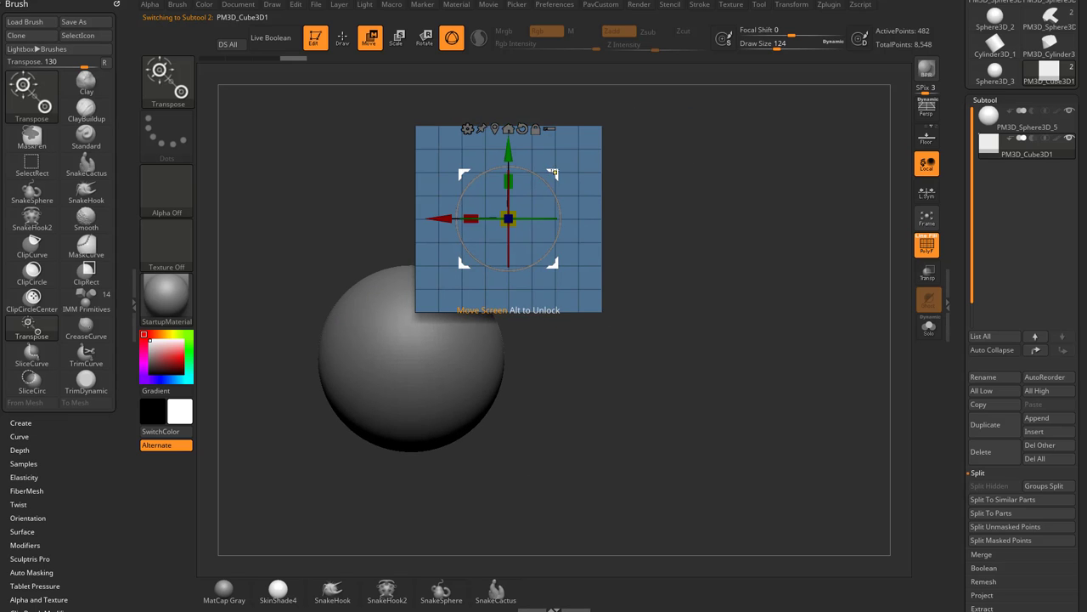
pyautogui.moveTo(554, 173)
pyautogui.keyDown('ctrl'); pyautogui.mouseDown()
pyautogui.moveTo(603, 215)
pyautogui.moveTo(599, 228)
pyautogui.moveTo(638, 279)
pyautogui.moveTo(632, 311)
pyautogui.mouseUp(); pyautogui.keyUp('ctrl')
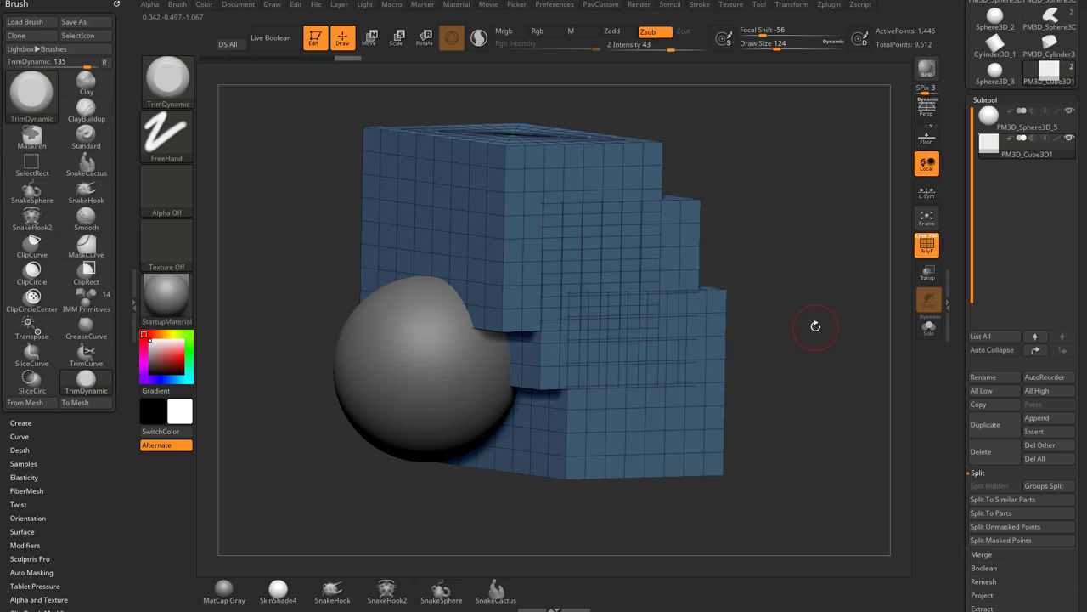
pyautogui.keyDown('alt'); pyautogui.moveTo(781, 312); pyautogui.dragTo(735, 311); pyautogui.keyUp('alt')
# Set the stepped cubes subtool to subtraction and DynaMesh the sphere subtool at resolution 128
pyautogui.click(1033, 139)
pyautogui.click(994, 120)
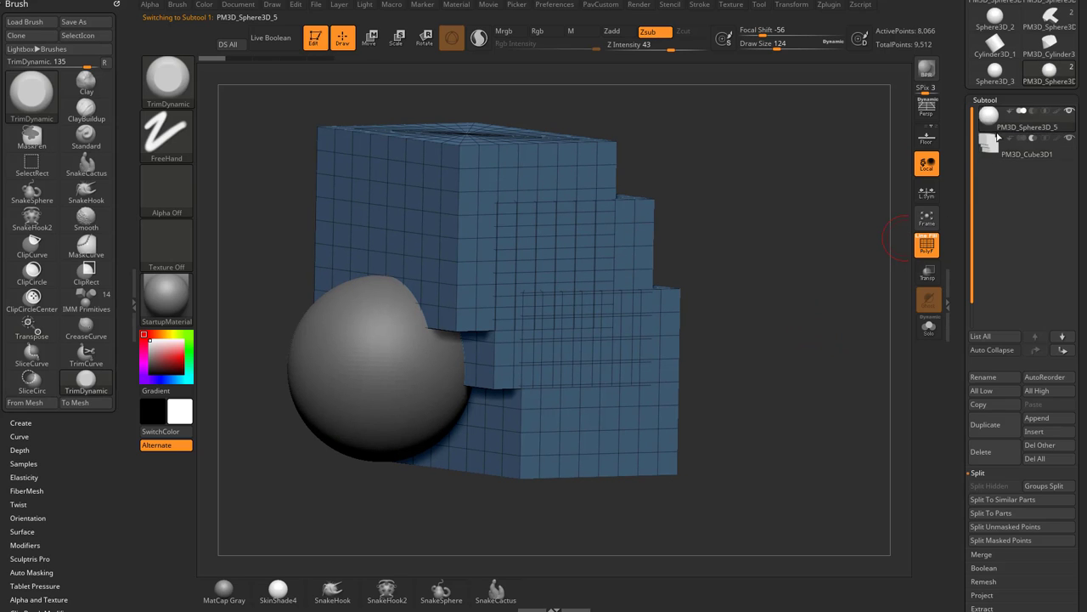
pyautogui.moveTo(958, 232); pyautogui.dragTo(962, 140)
pyautogui.moveTo(964, 466); pyautogui.dragTo(963, 371)
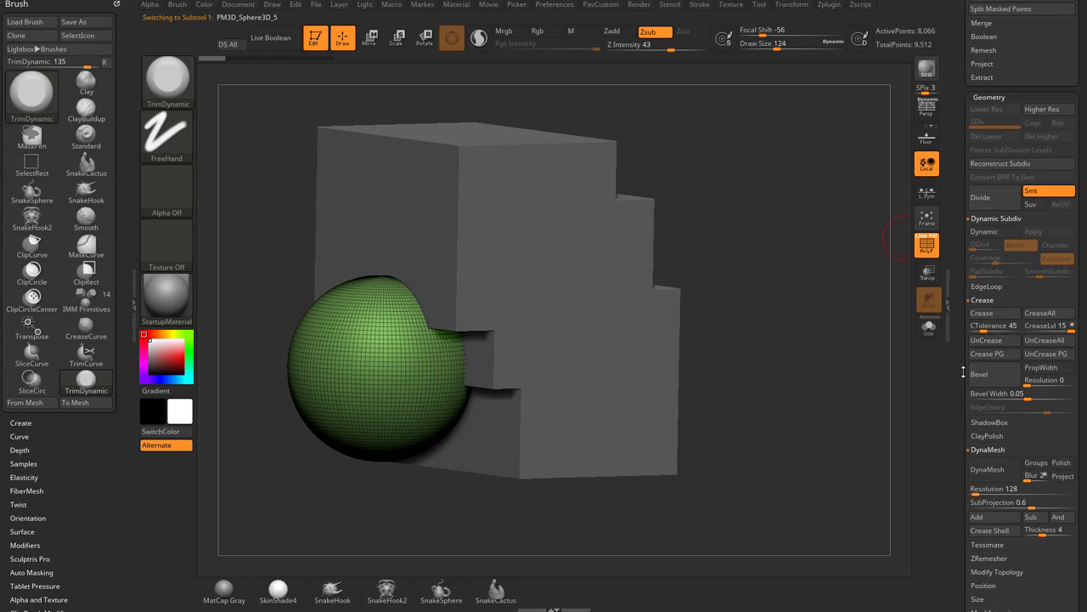
pyautogui.click(984, 473)
pyautogui.scroll(10, 969, 238)
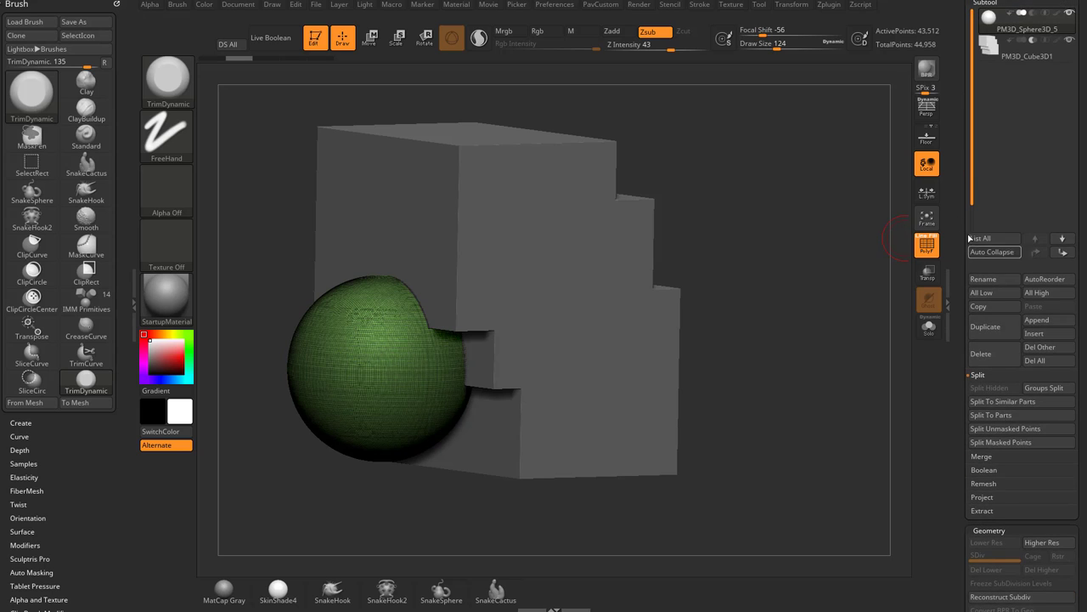
# Merge the sphere down with the stepped cubes, try a DynaMesh subtraction on the merged mesh and undo it
pyautogui.click(981, 456)
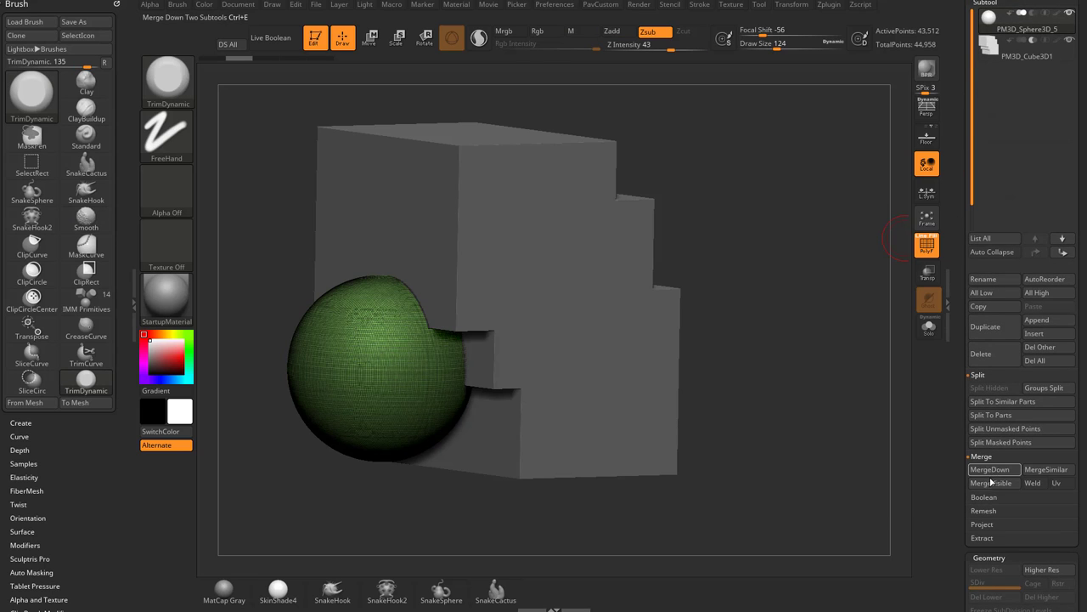
pyautogui.click(989, 469)
pyautogui.click(909, 495)
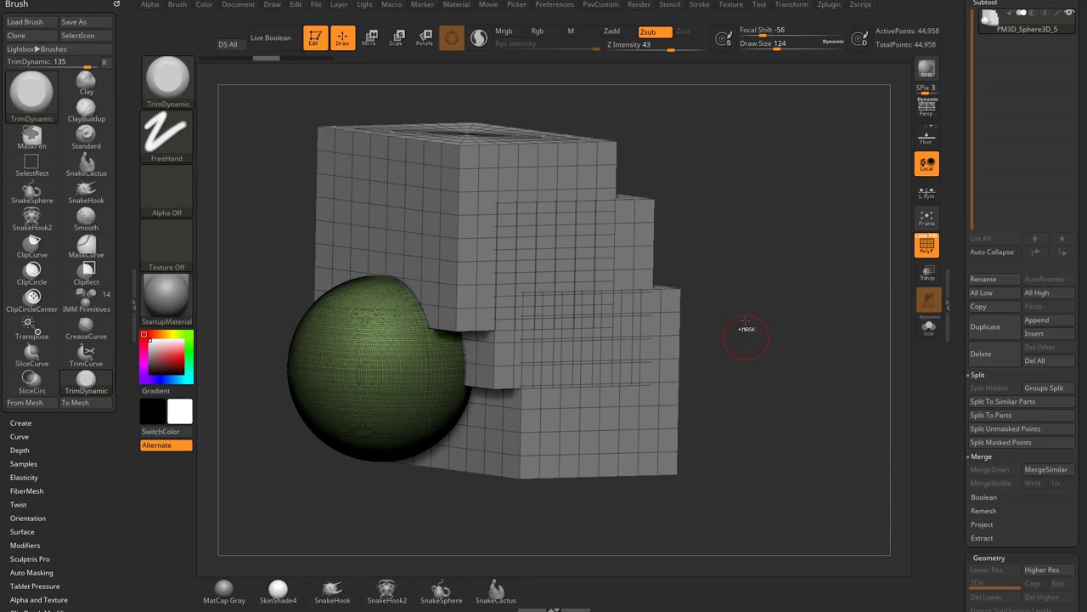
pyautogui.moveTo(747, 297)
pyautogui.keyDown('ctrl'); pyautogui.mouseDown()
pyautogui.moveTo(790, 406)
pyautogui.moveTo(780, 389)
pyautogui.moveTo(668, 335)
pyautogui.moveTo(757, 357)
pyautogui.moveTo(771, 341)
pyautogui.mouseUp(); pyautogui.keyUp('ctrl')
pyautogui.hotkey('ctrl', 'z')
# Isolate the stepped cubes and split the hidden sphere off into its own subtool
pyautogui.moveTo(958, 238); pyautogui.dragTo(942, 351)
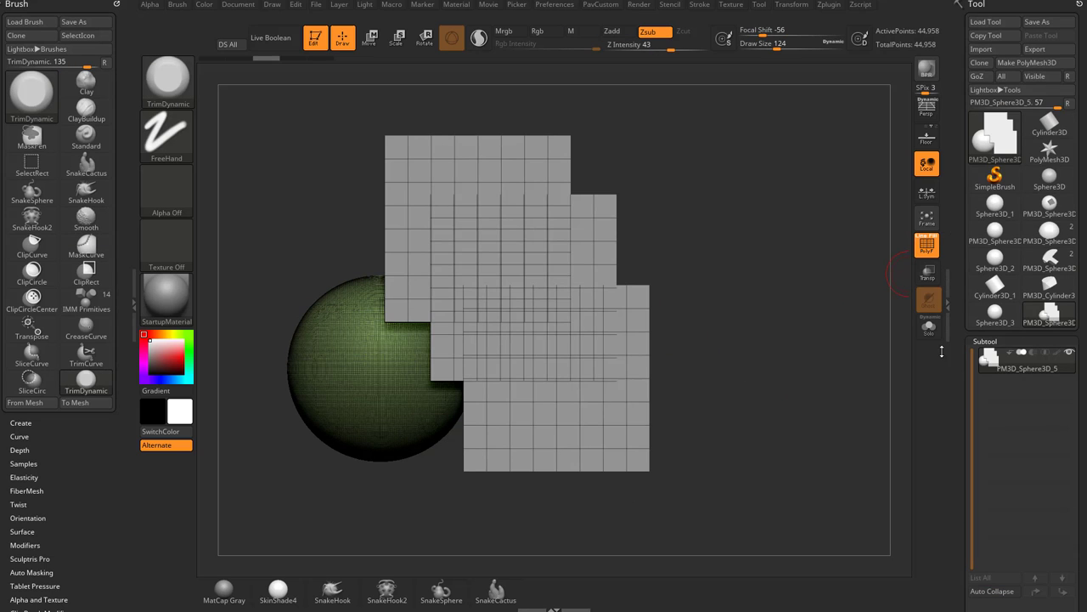
pyautogui.keyDown('ctrl'); pyautogui.keyDown('shift'); pyautogui.click(604, 204); pyautogui.keyUp('shift'); pyautogui.keyUp('ctrl')
pyautogui.press('1')
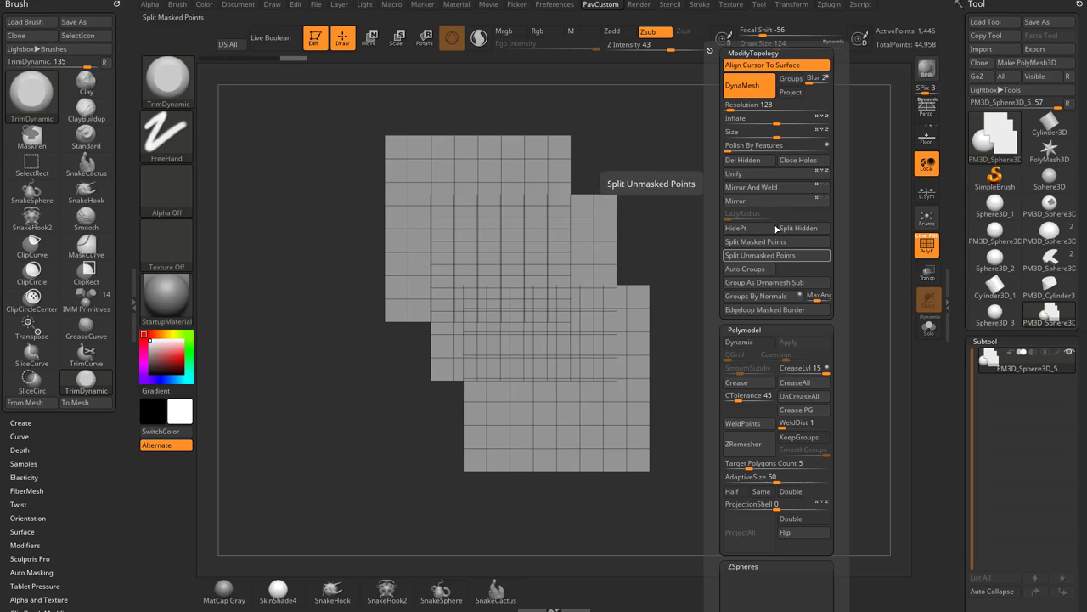
pyautogui.moveTo(957, 364); pyautogui.dragTo(908, 307)
pyautogui.click(995, 323)
pyautogui.scroll(4, 1020, 340)
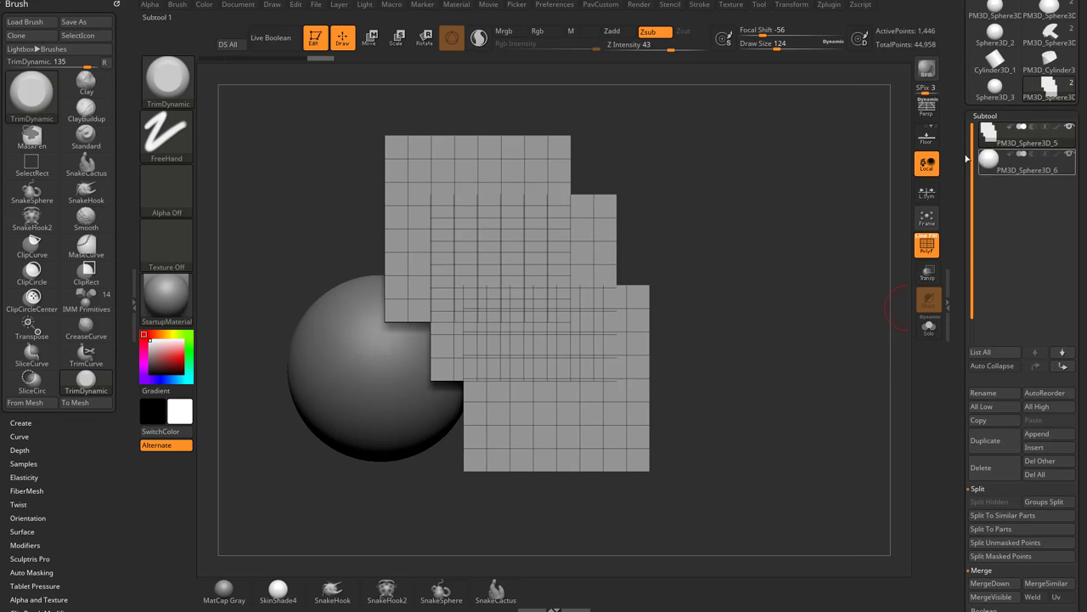
# Place the stepped cubes subtool below the sphere, set it to subtraction and turn on Live Boolean
pyautogui.click(1062, 354)
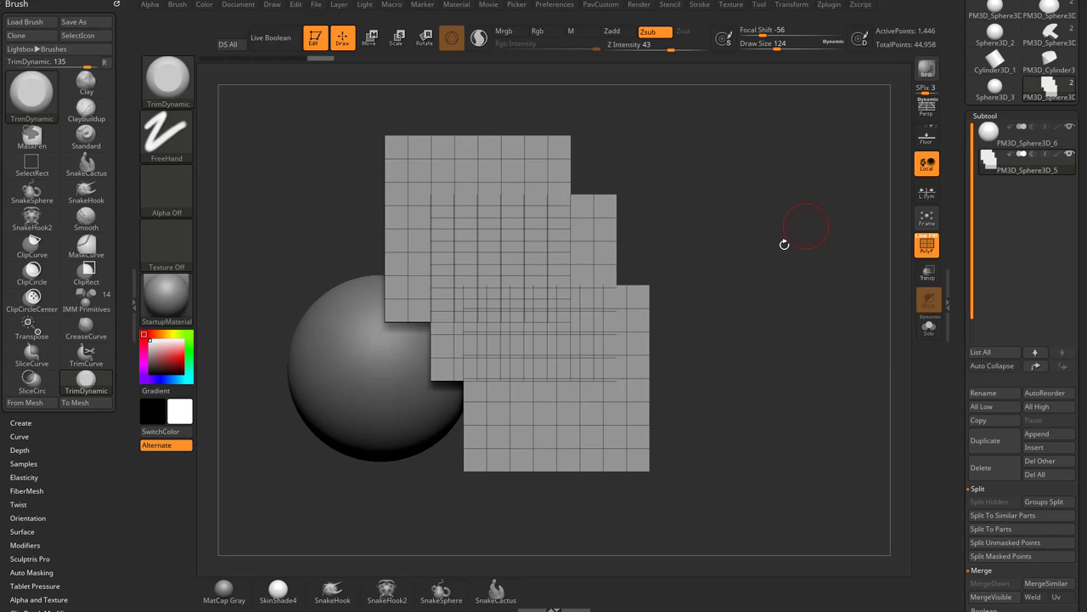
pyautogui.moveTo(772, 258); pyautogui.dragTo(902, 238)
pyautogui.click(1033, 154)
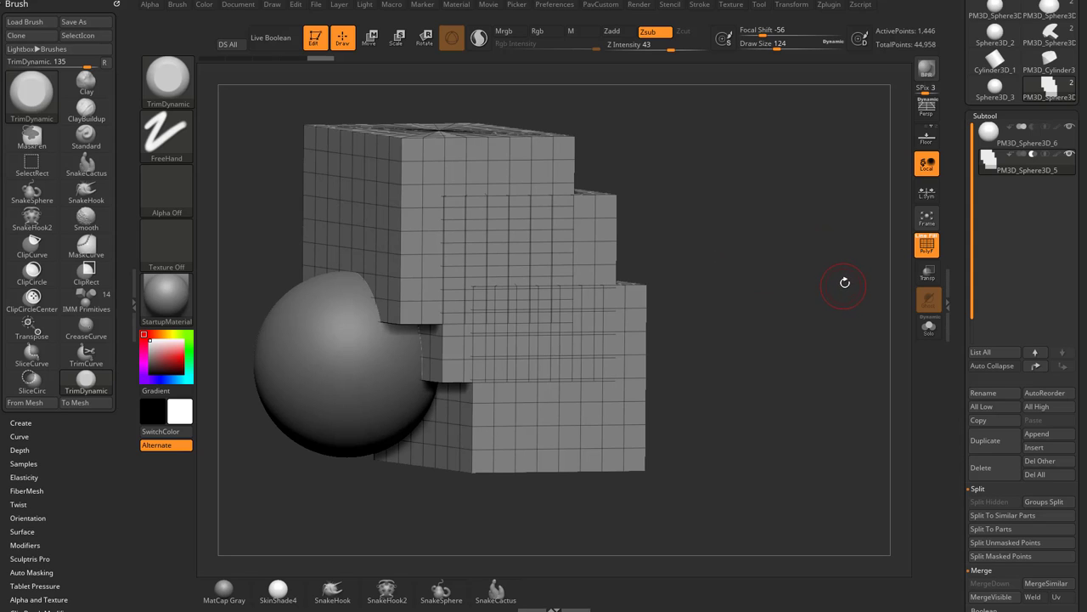
pyautogui.click(288, 41)
pyautogui.keyDown('shift'); pyautogui.moveTo(723, 246); pyautogui.dragTo(838, 250); pyautogui.keyUp('shift')
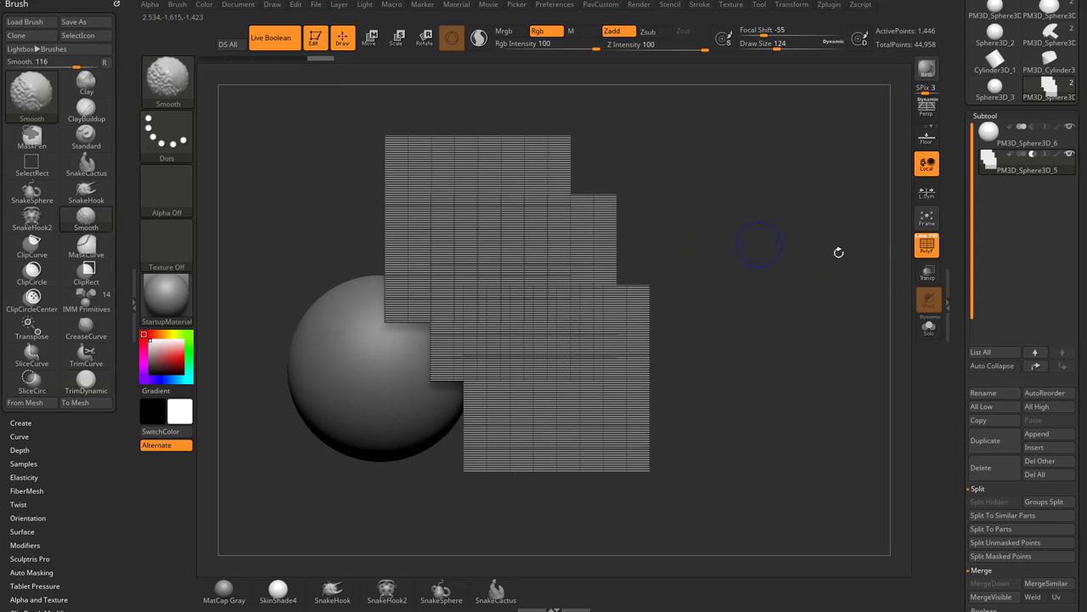
# Preview the live cut without the polyframe, move the stepped cubes slightly upward and show the polyframe again
pyautogui.hotkey('shift', 'f')
pyautogui.press('w')
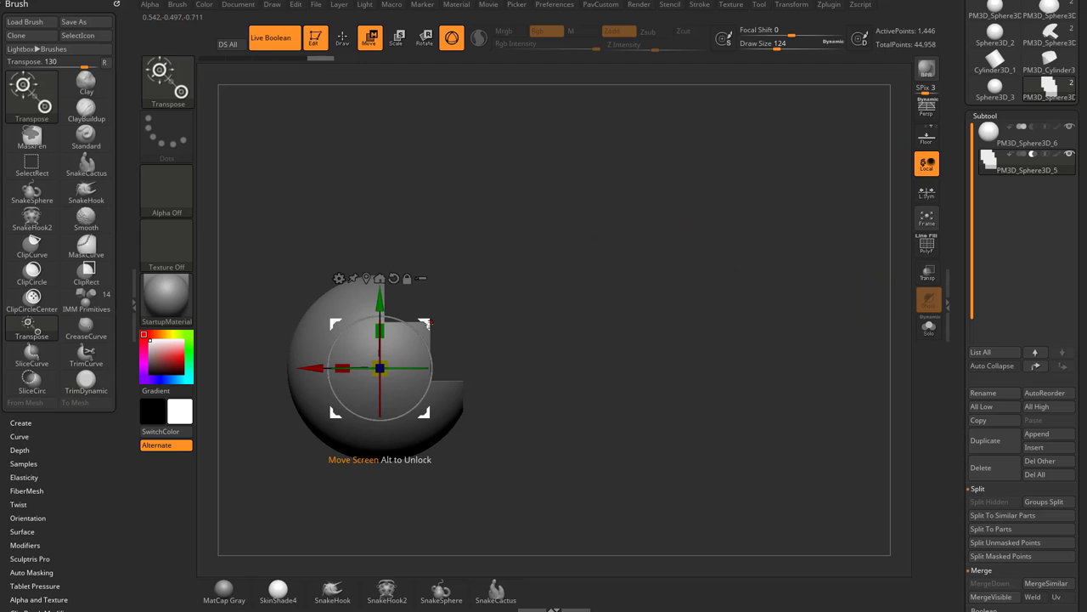
pyautogui.moveTo(466, 311); pyautogui.dragTo(654, 284)
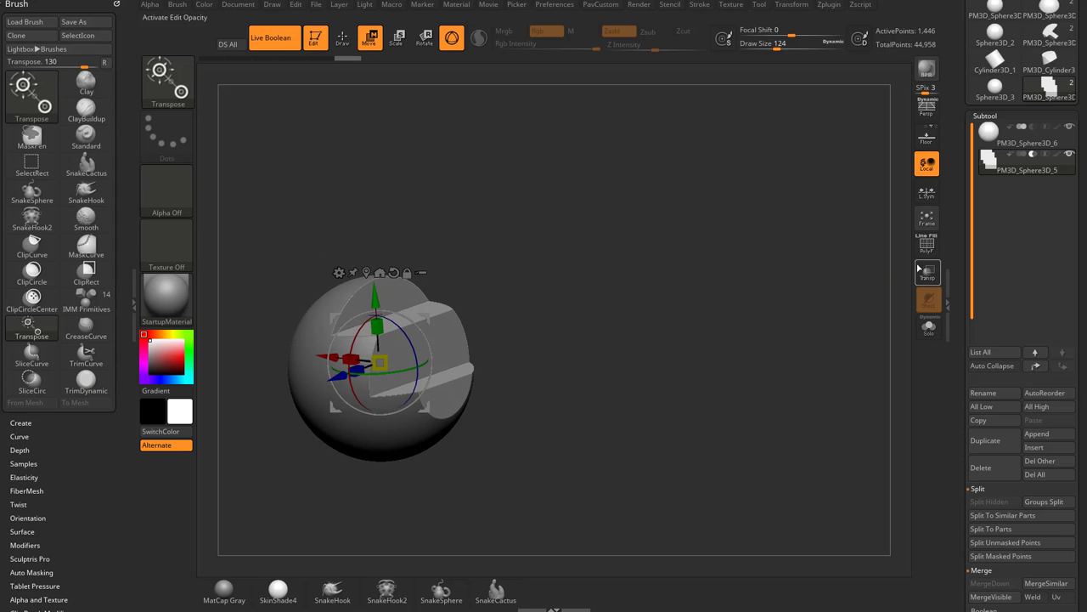
pyautogui.hotkey('shift', 'f')
pyautogui.keyDown('shift'); pyautogui.moveTo(724, 263); pyautogui.dragTo(680, 270); pyautogui.keyUp('shift')
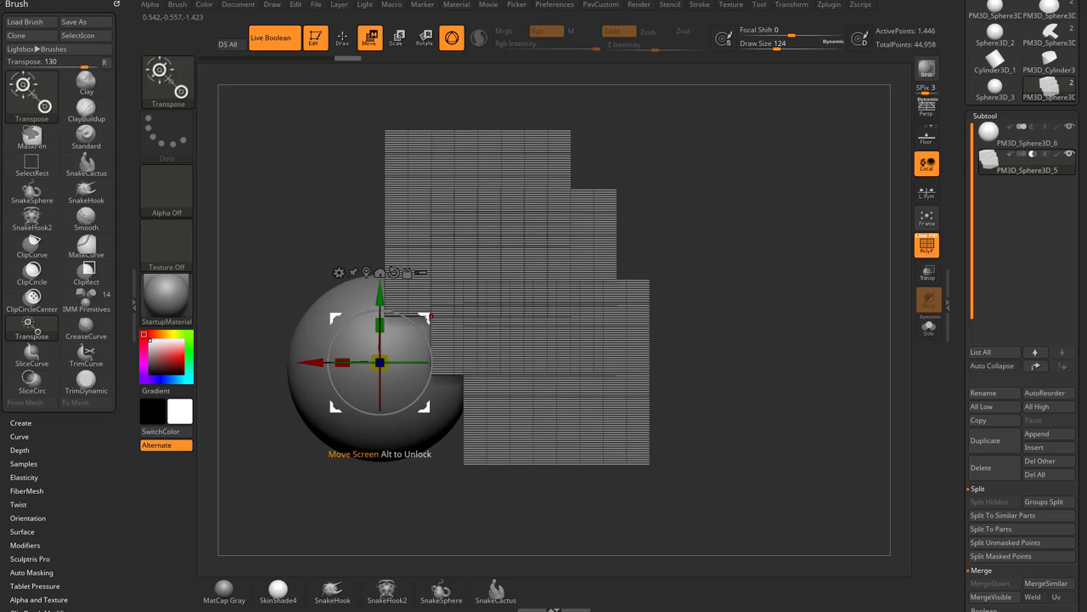
# Move the stepped cubes further into the sphere and slightly down along the Y axis, comparing the live cut with and without the polyframe
pyautogui.moveTo(425, 310); pyautogui.dragTo(402, 314)
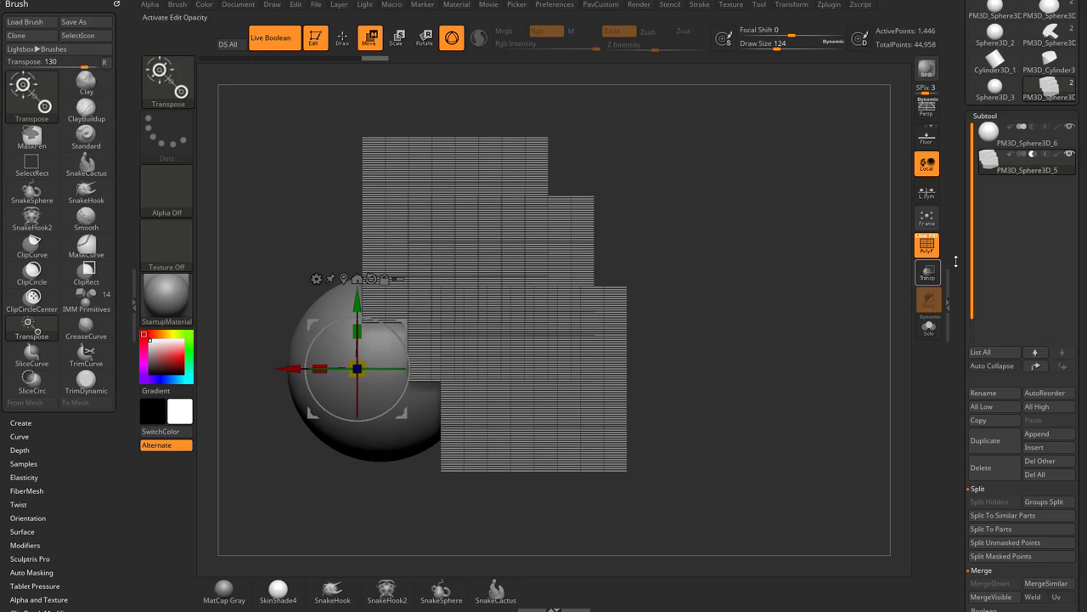
pyautogui.click(926, 247)
pyautogui.moveTo(769, 279); pyautogui.dragTo(675, 308)
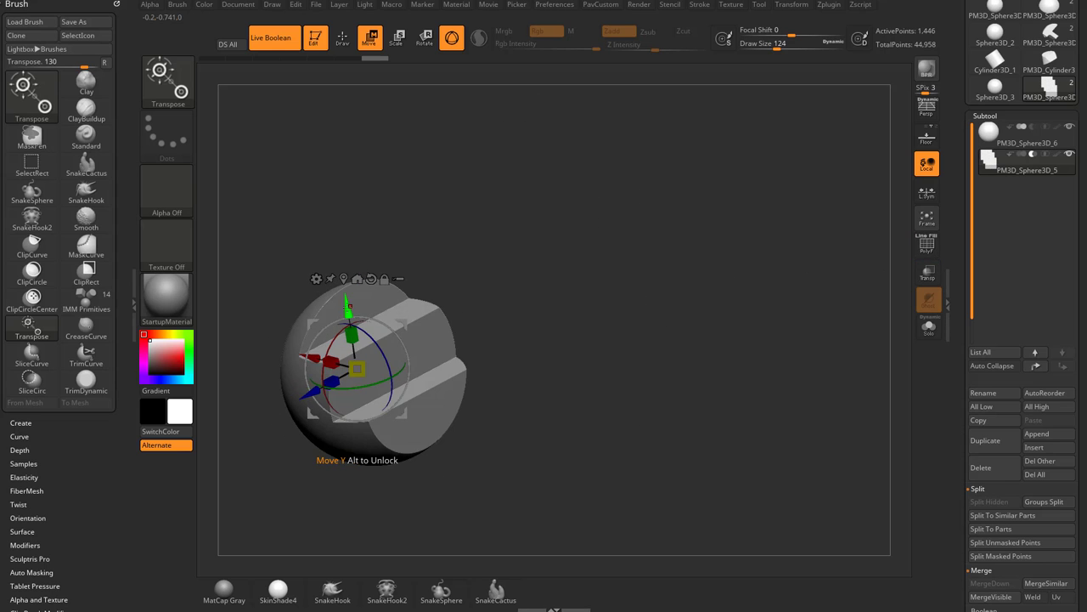
pyautogui.moveTo(352, 306)
pyautogui.mouseDown()
pyautogui.moveTo(357, 372)
pyautogui.moveTo(353, 334)
pyautogui.mouseUp()
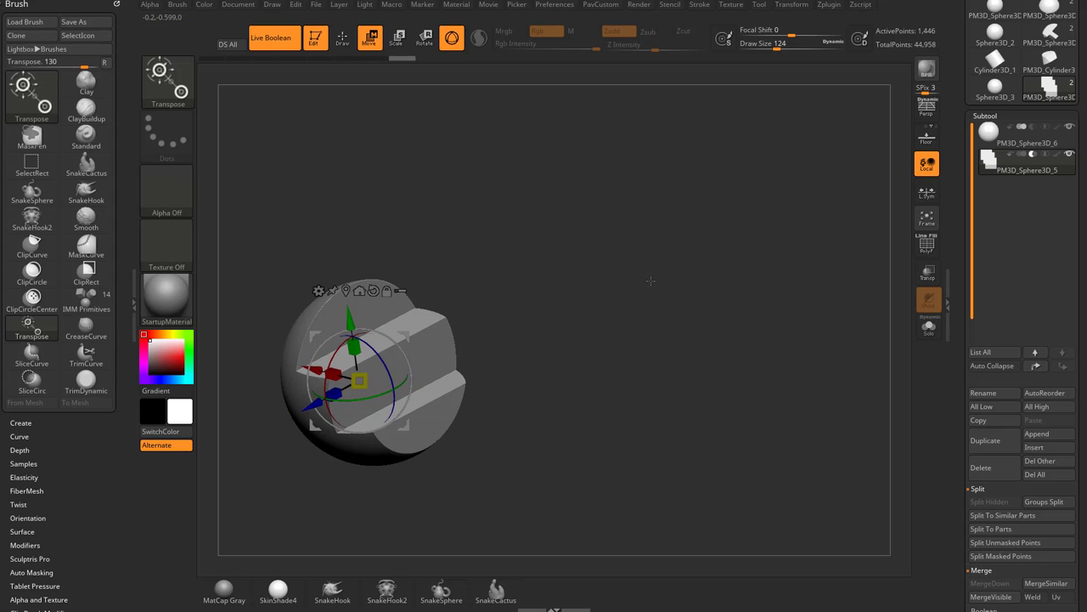
pyautogui.press('q')
pyautogui.moveTo(600, 289); pyautogui.dragTo(648, 290)
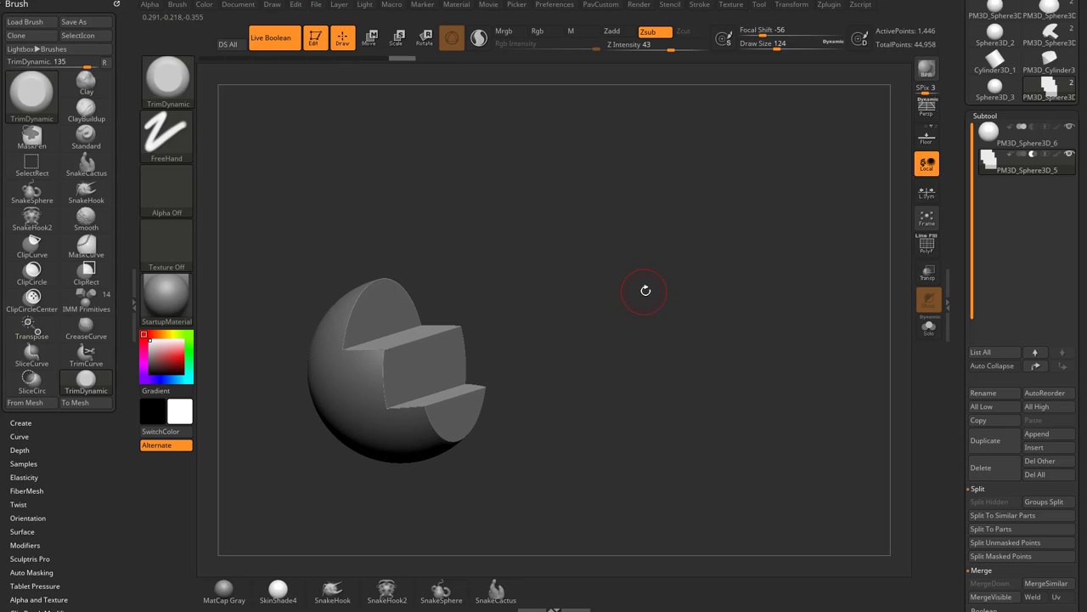
pyautogui.click(927, 245)
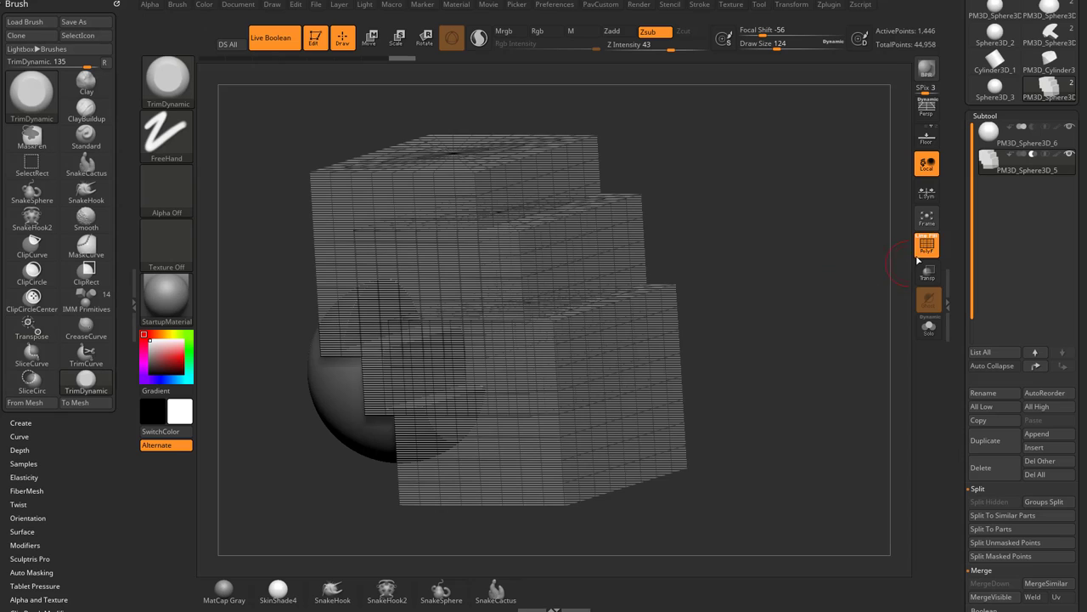
pyautogui.click(927, 245)
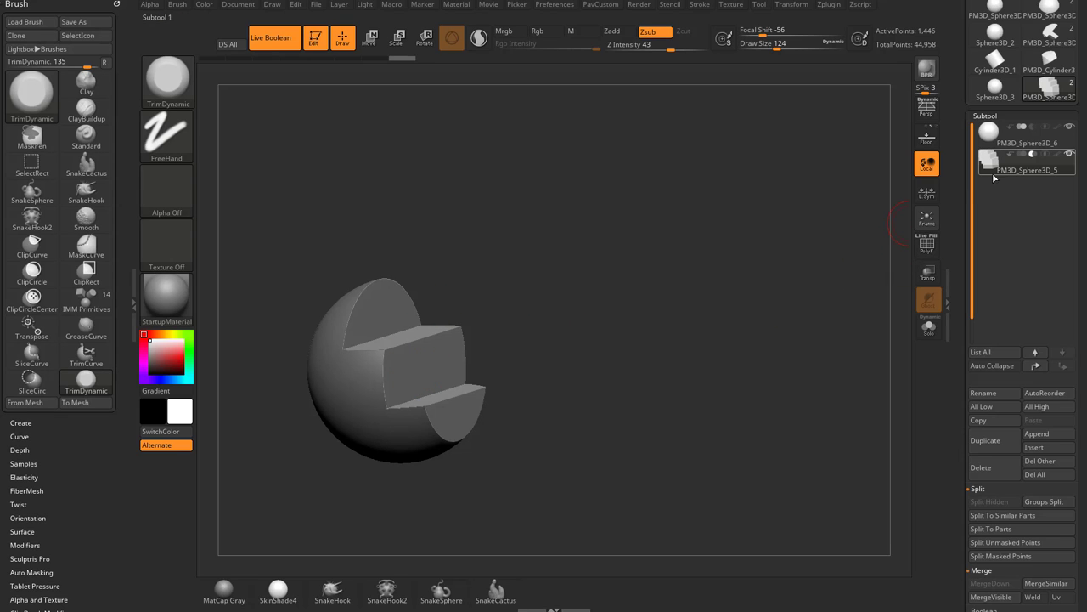
pyautogui.moveTo(602, 299); pyautogui.dragTo(639, 298)
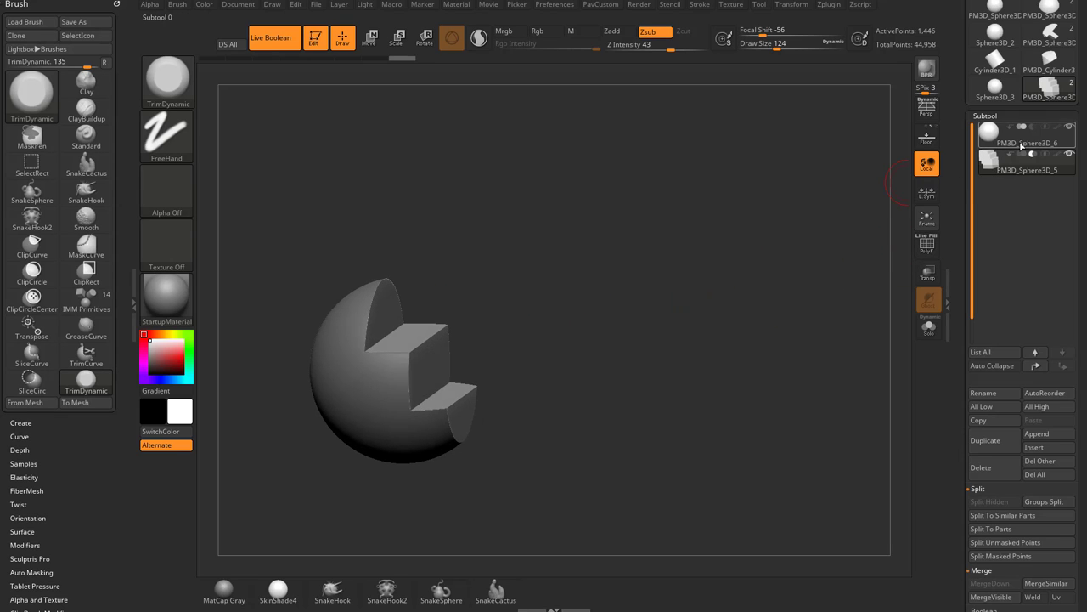
# Make a Boolean mesh from the sphere and the subtractive stepped cubes, and open the resulting tool with the polyframe shown
pyautogui.moveTo(1020, 144)
pyautogui.scroll(-10, 958, 342)
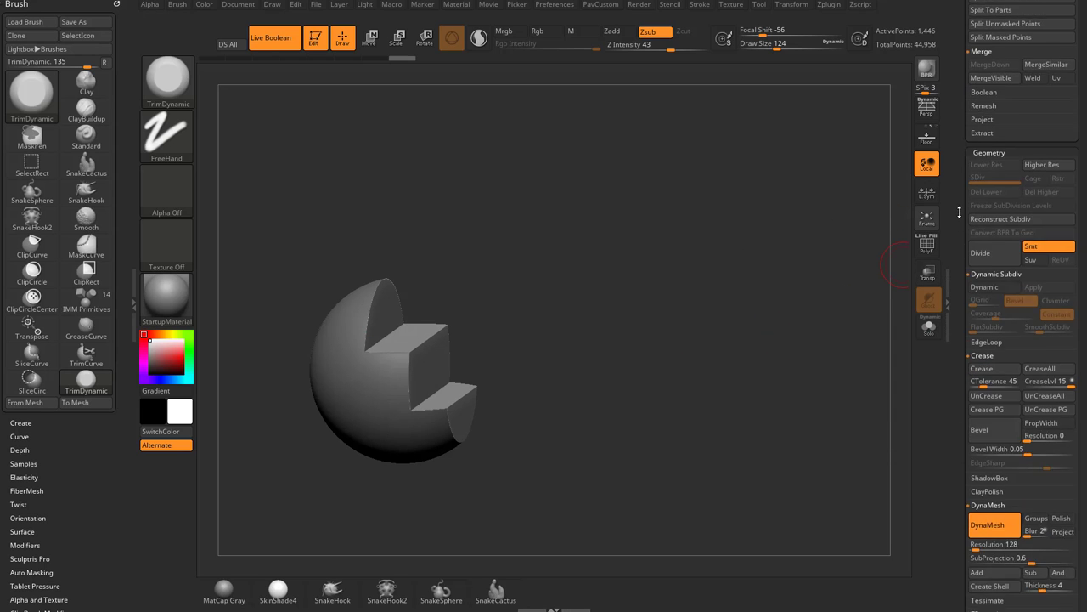
pyautogui.press('shift')
pyautogui.click(983, 177)
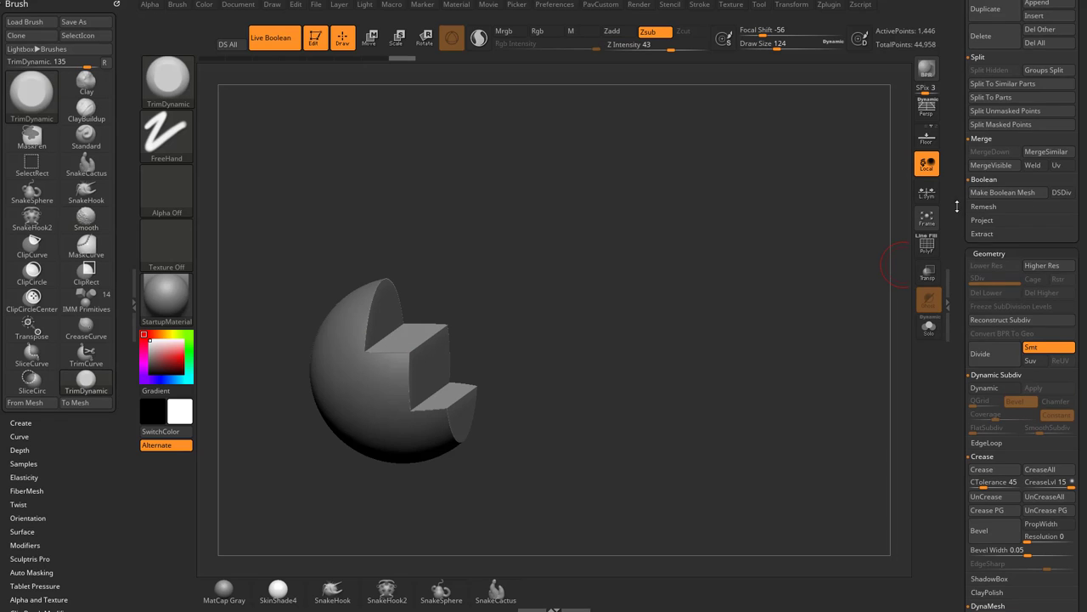
pyautogui.scroll(6, 1070, 485)
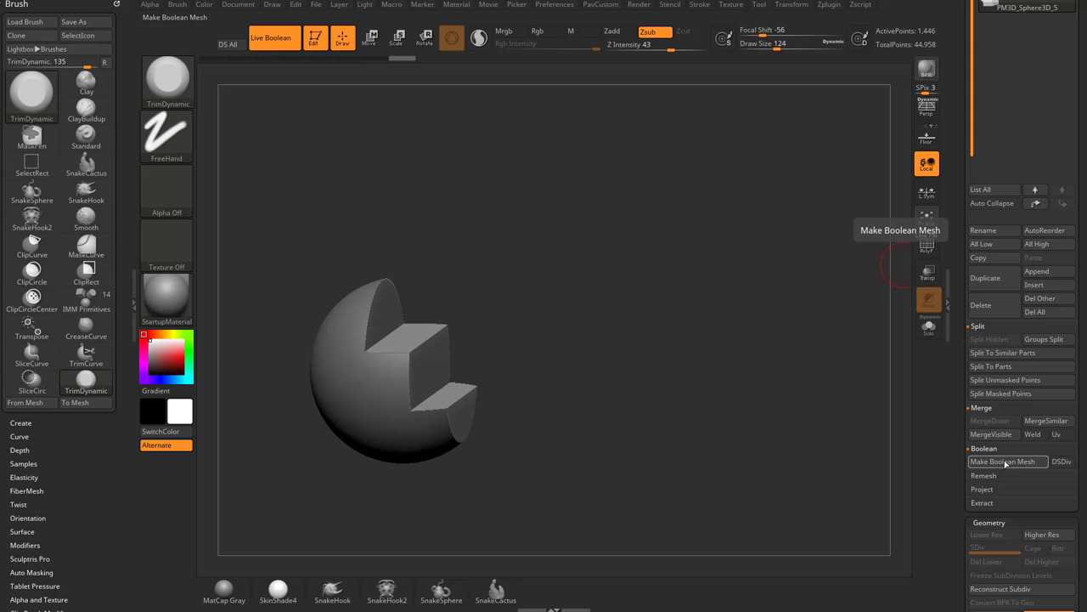
pyautogui.click(970, 466)
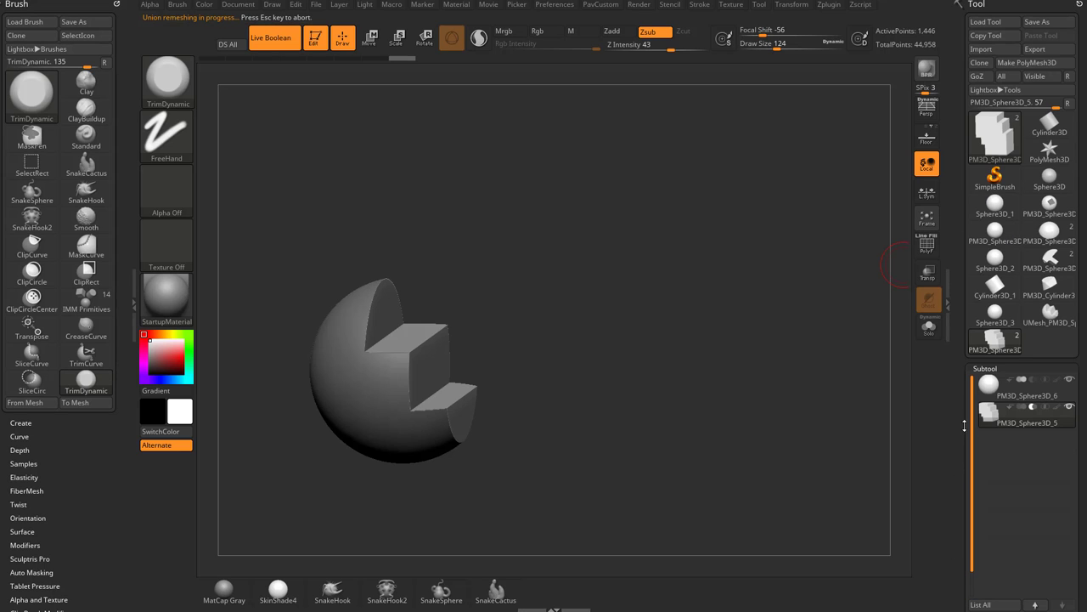
pyautogui.click(1048, 323)
pyautogui.click(927, 246)
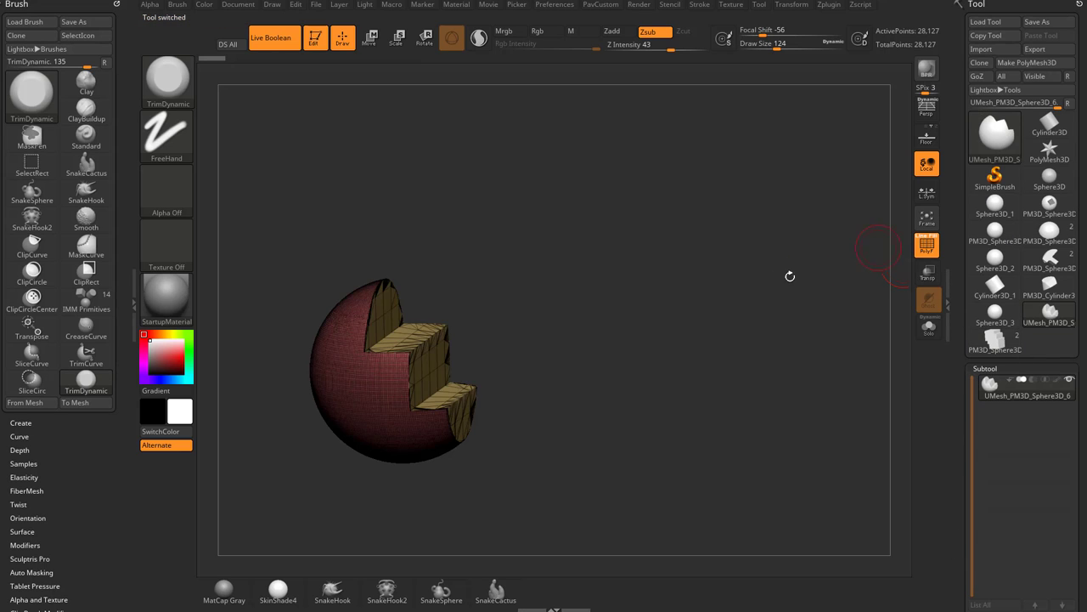
# Examine the topology of the Boolean cut up close, isolating its polygroup and showing the whole mesh again
pyautogui.moveTo(789, 275); pyautogui.dragTo(615, 277)
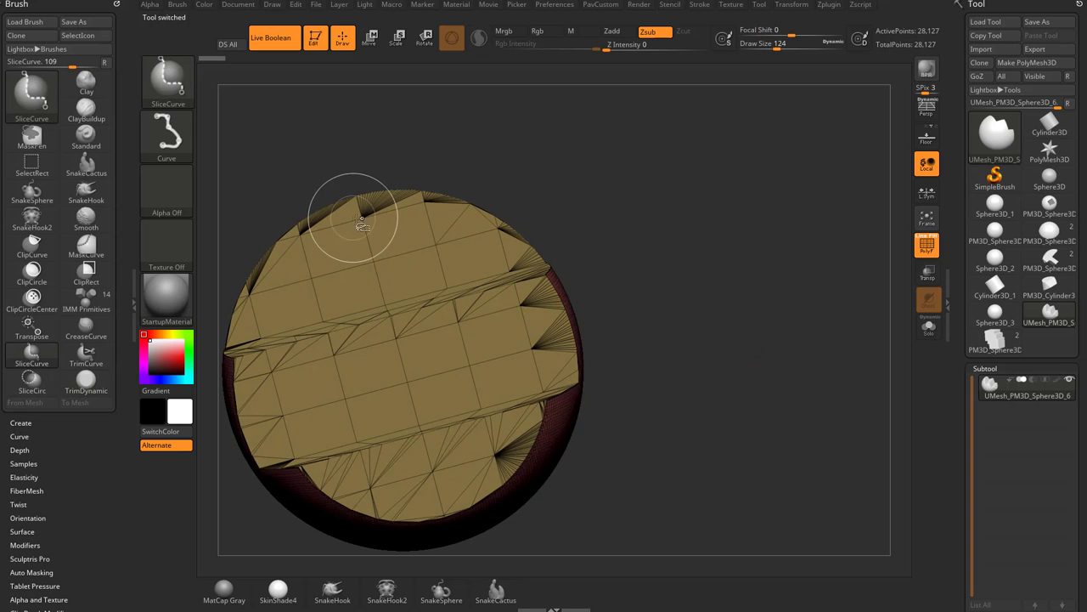
pyautogui.keyDown('ctrl'); pyautogui.keyDown('shift'); pyautogui.click(389, 204); pyautogui.keyUp('shift'); pyautogui.keyUp('ctrl')
pyautogui.moveTo(685, 220); pyautogui.dragTo(425, 343)
pyautogui.keyDown('ctrl'); pyautogui.keyDown('shift'); pyautogui.click(729, 245); pyautogui.keyUp('shift'); pyautogui.keyUp('ctrl')
pyautogui.keyDown('ctrl'); pyautogui.keyDown('shift'); pyautogui.click(424, 343); pyautogui.keyUp('shift'); pyautogui.keyUp('ctrl')
pyautogui.moveTo(677, 301); pyautogui.dragTo(790, 284)
pyautogui.keyDown('ctrl'); pyautogui.keyDown('shift'); pyautogui.click(677, 303); pyautogui.keyUp('shift'); pyautogui.keyUp('ctrl')
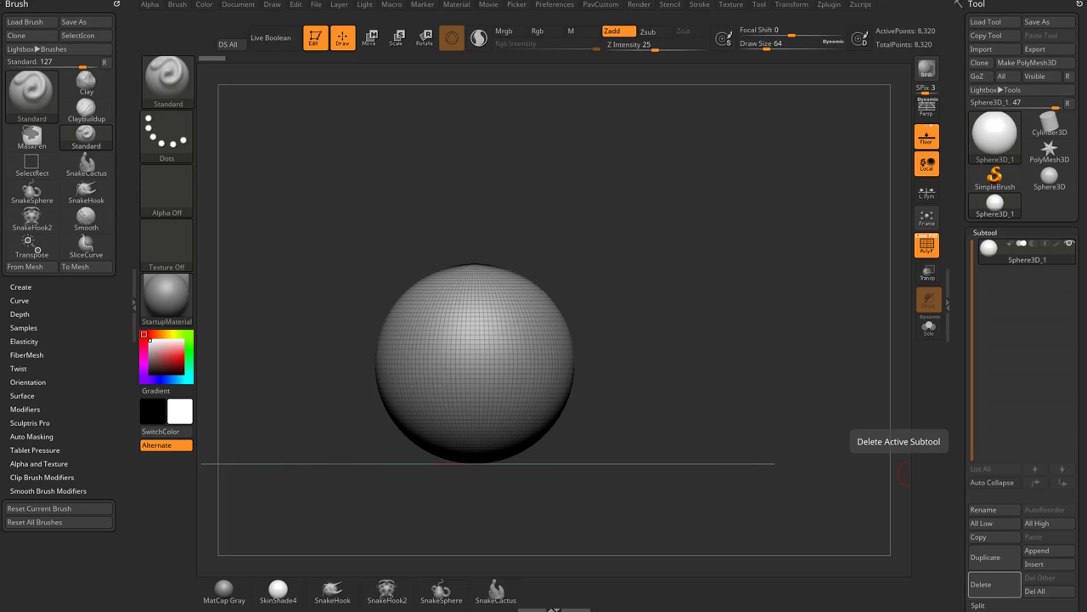
# Convert the new sphere to a PolyMesh3D and slice it from top to bottom with a wavy SliceCurve
pyautogui.moveTo(751, 248); pyautogui.dragTo(747, 331)
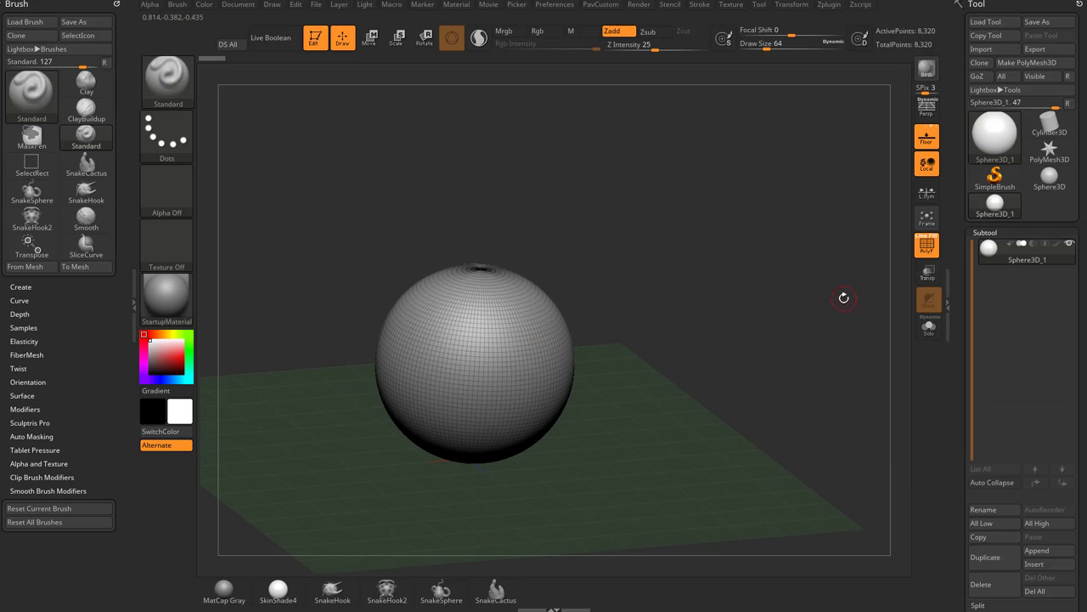
pyautogui.moveTo(646, 323); pyautogui.dragTo(629, 293)
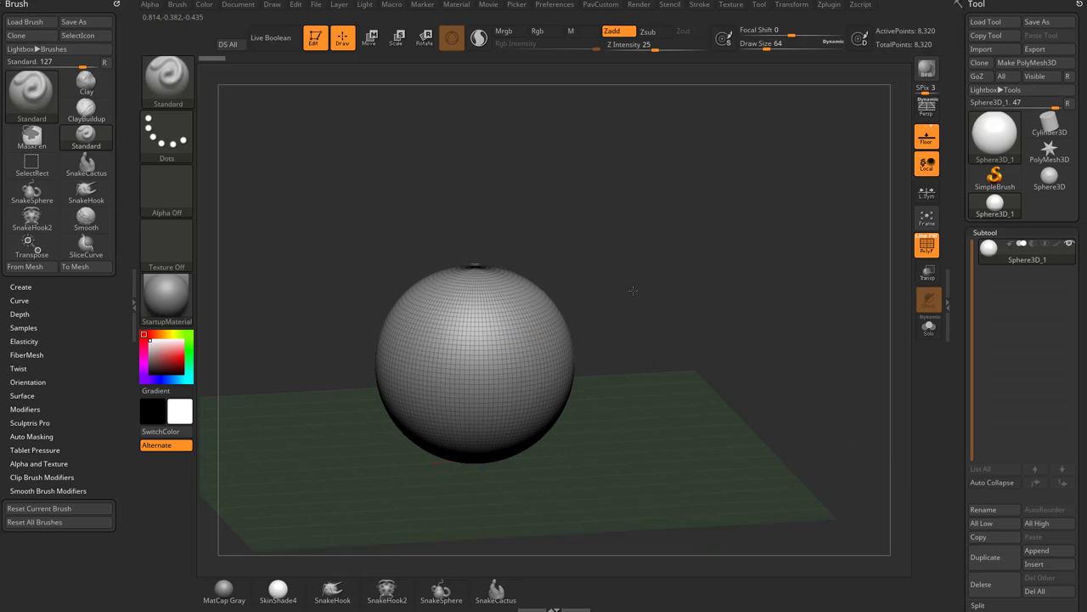
pyautogui.click(1039, 77)
pyautogui.moveTo(716, 283); pyautogui.dragTo(767, 280)
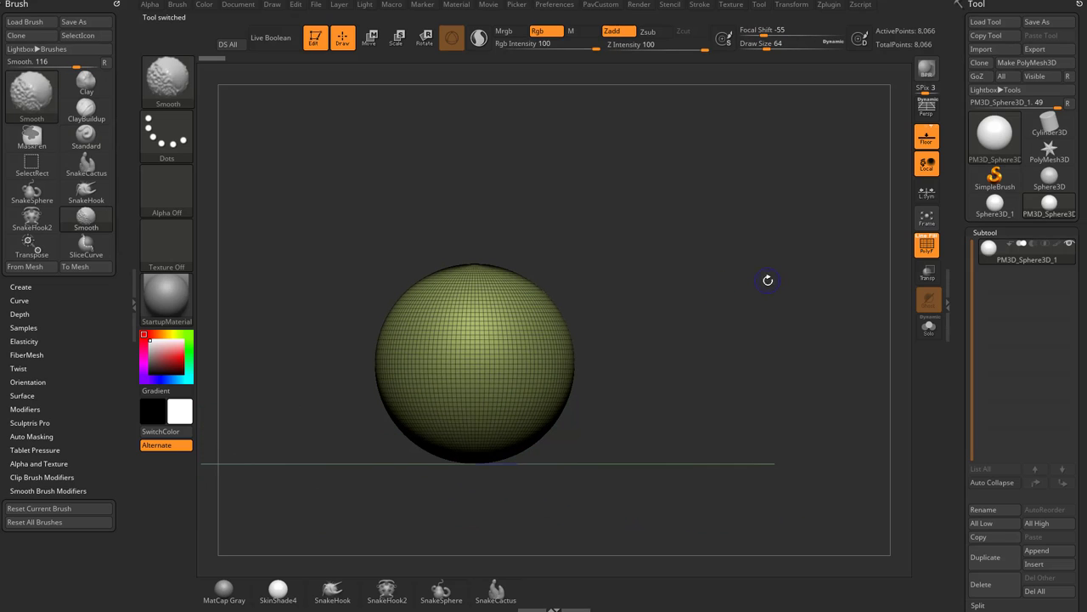
pyautogui.moveTo(592, 246)
pyautogui.keyDown('ctrl'); pyautogui.keyDown('shift'); pyautogui.mouseDown()
pyautogui.moveTo(463, 301)
pyautogui.moveTo(518, 340)
pyautogui.moveTo(463, 403)
pyautogui.moveTo(540, 466)
pyautogui.mouseUp(); pyautogui.keyUp('shift'); pyautogui.keyUp('ctrl')
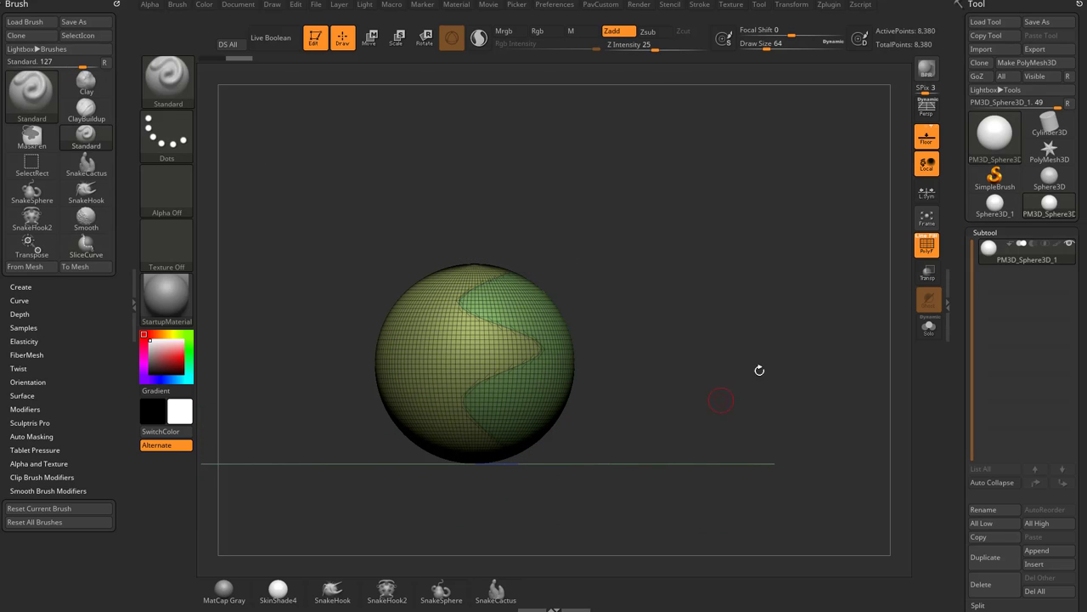
# Isolate the larger yellow-green part of the sliced sphere, delete the hidden part and close the open hole
pyautogui.keyDown('ctrl'); pyautogui.keyDown('shift'); pyautogui.click(524, 333); pyautogui.keyUp('shift'); pyautogui.keyUp('ctrl')
pyautogui.moveTo(691, 311); pyautogui.dragTo(763, 306)
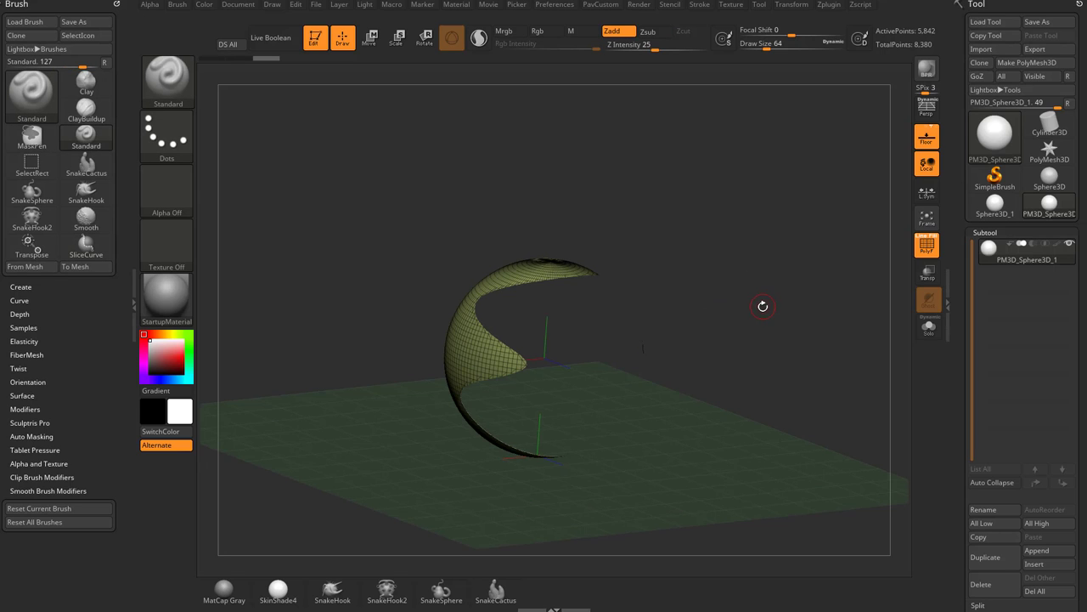
pyautogui.scroll(-10, 1011, 339)
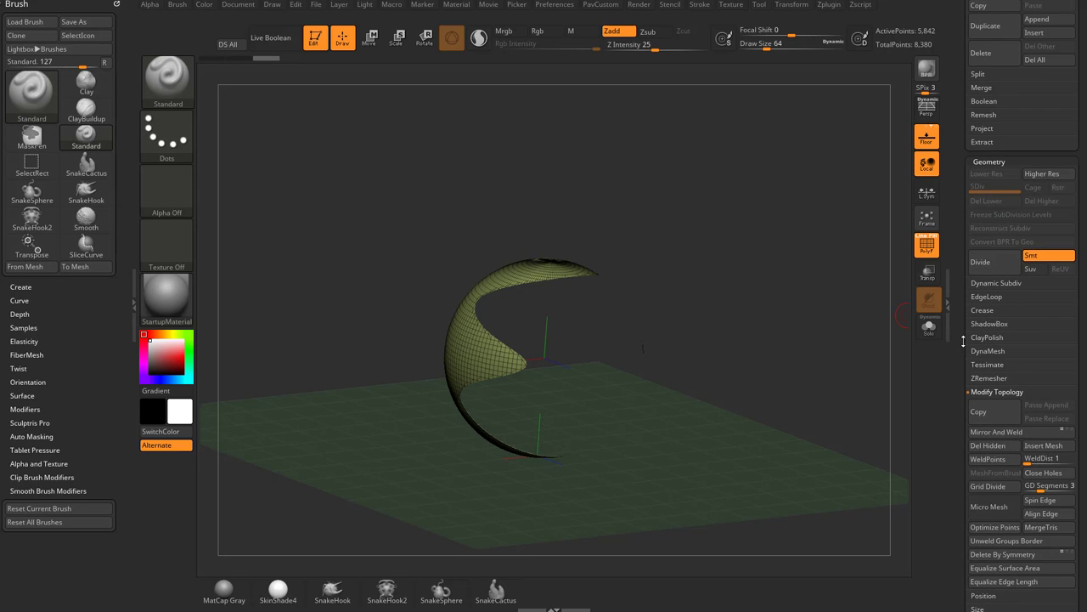
pyautogui.scroll(-2, 963, 340)
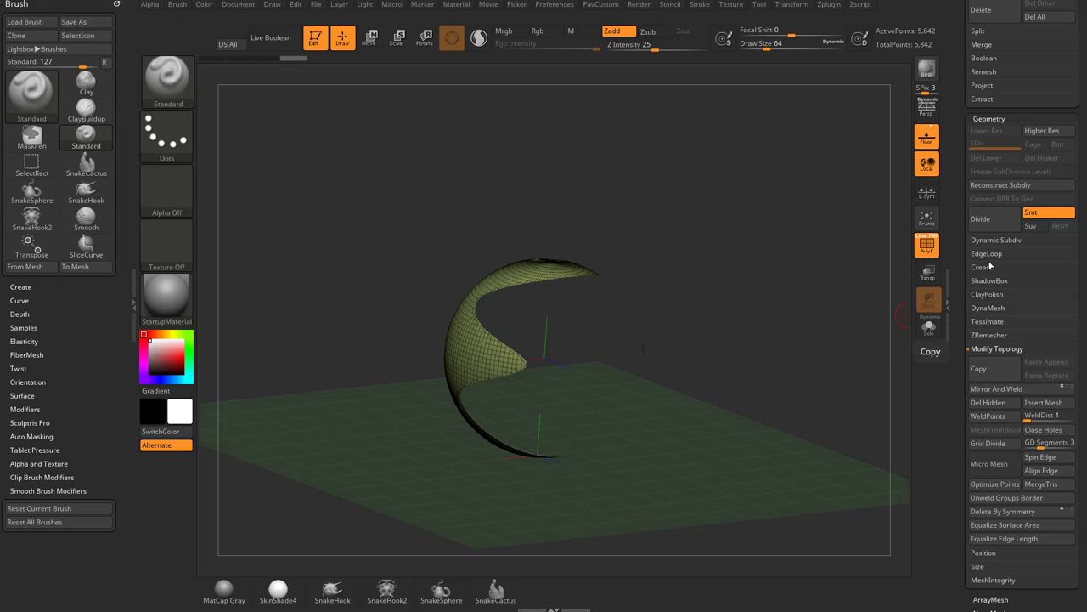
pyautogui.click(1031, 430)
# Mask everything except the closed cut surface, reset the gizmo's orientation and extrude the surface outward along the X axis
pyautogui.moveTo(702, 318); pyautogui.dragTo(664, 388)
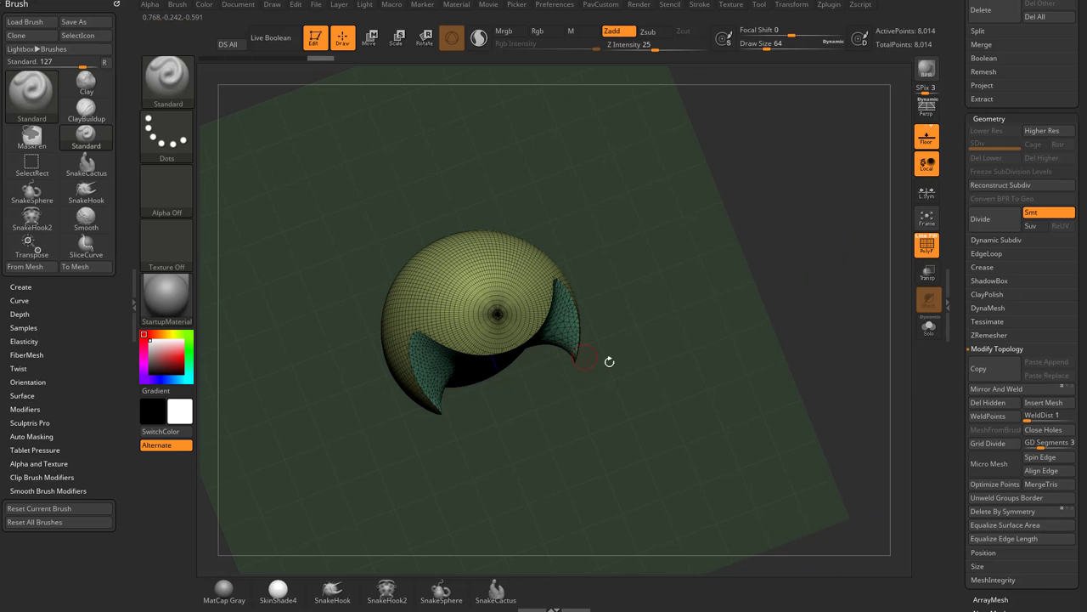
pyautogui.moveTo(609, 362); pyautogui.dragTo(576, 328)
pyautogui.moveTo(676, 349); pyautogui.dragTo(582, 291)
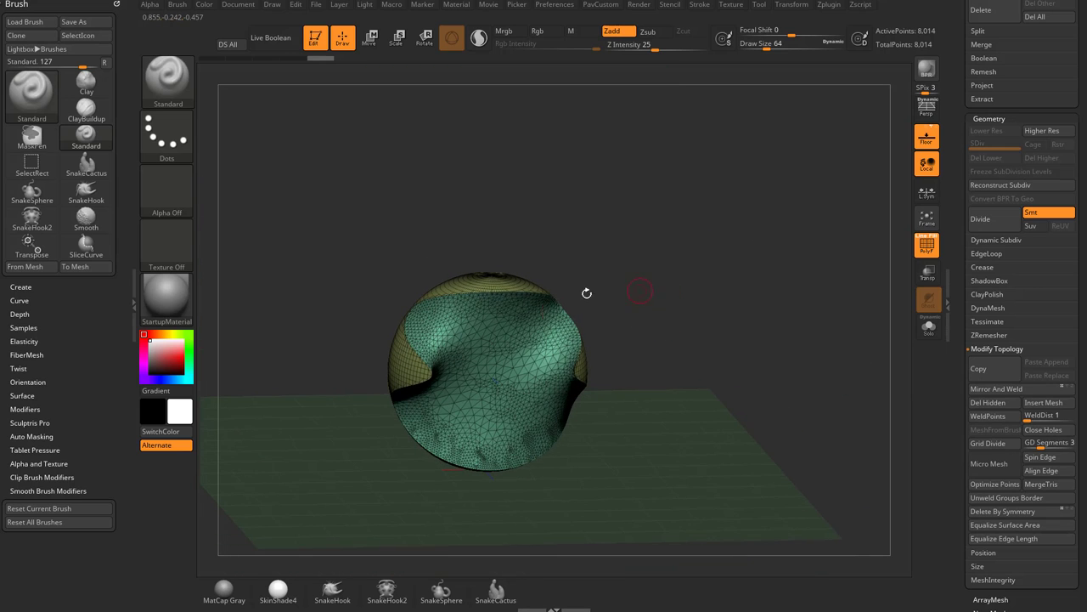
pyautogui.press('w')
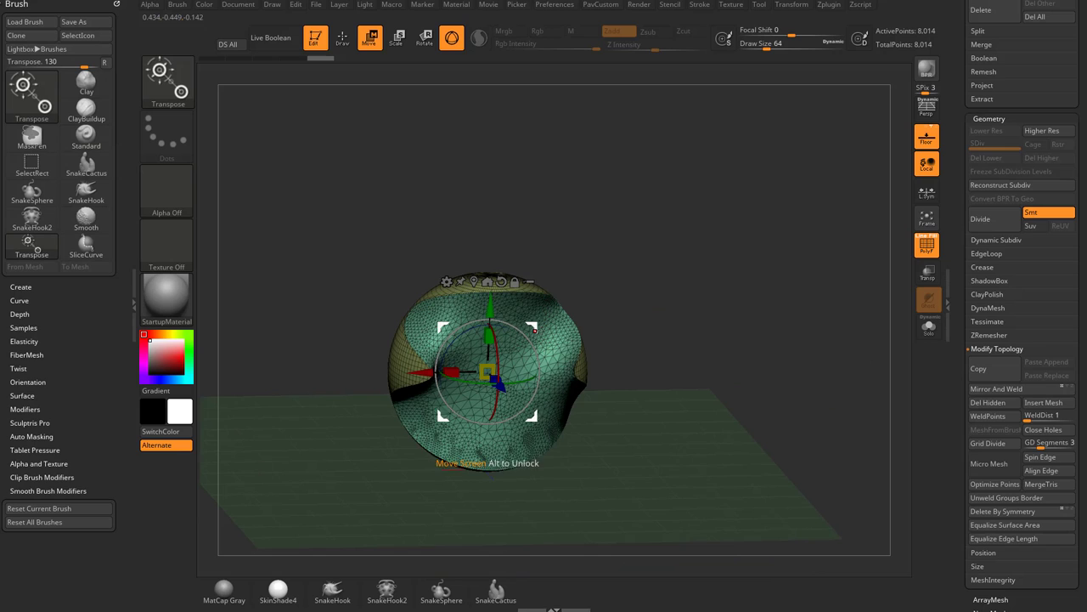
pyautogui.moveTo(626, 336); pyautogui.dragTo(631, 321)
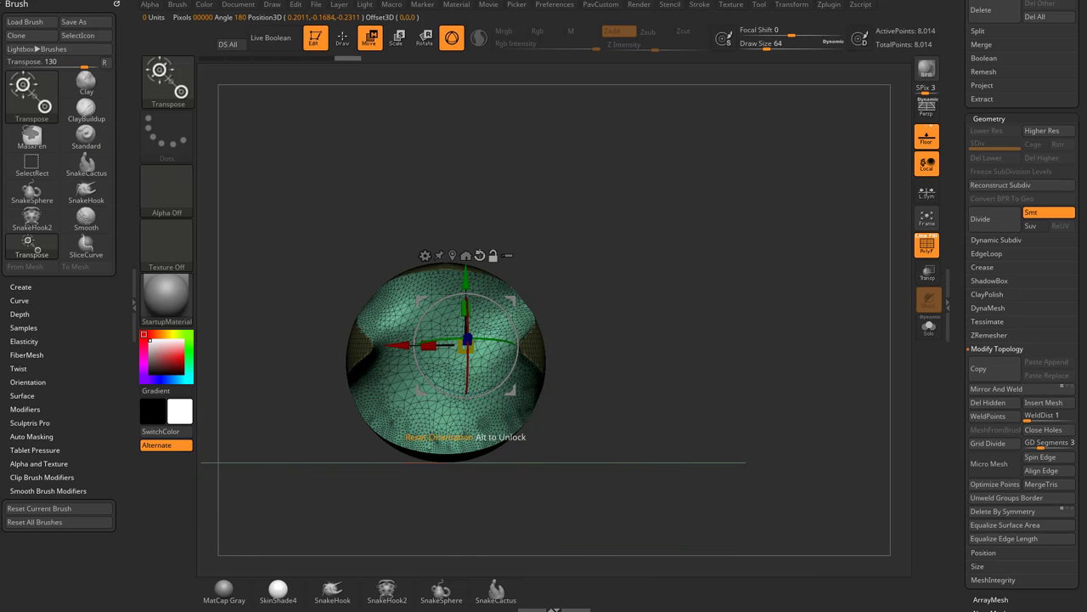
pyautogui.click(465, 256)
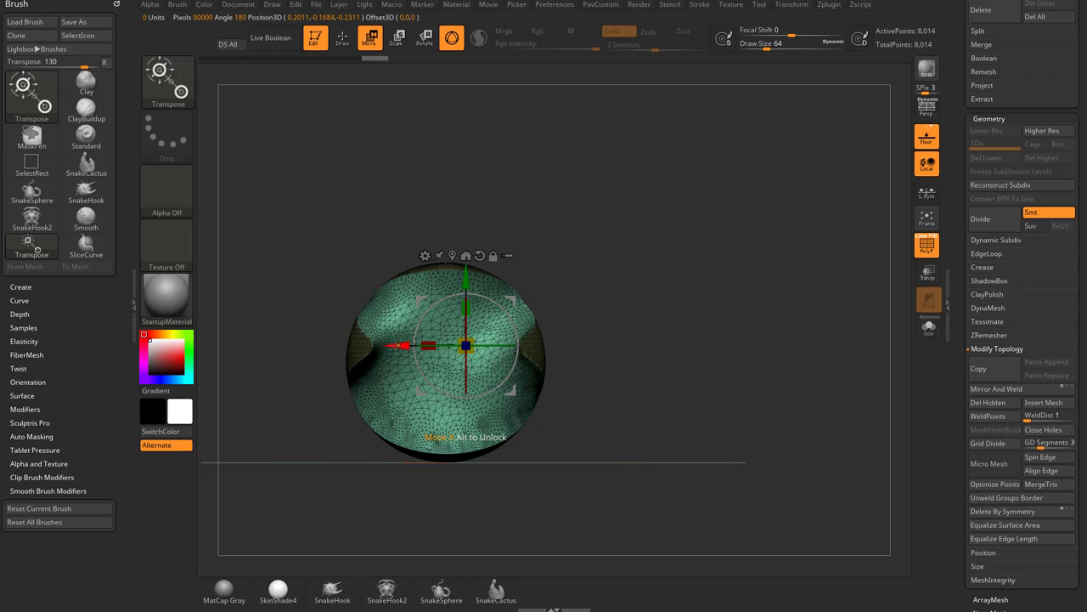
pyautogui.keyDown('ctrl'); pyautogui.moveTo(397, 345); pyautogui.dragTo(631, 365); pyautogui.keyUp('ctrl')
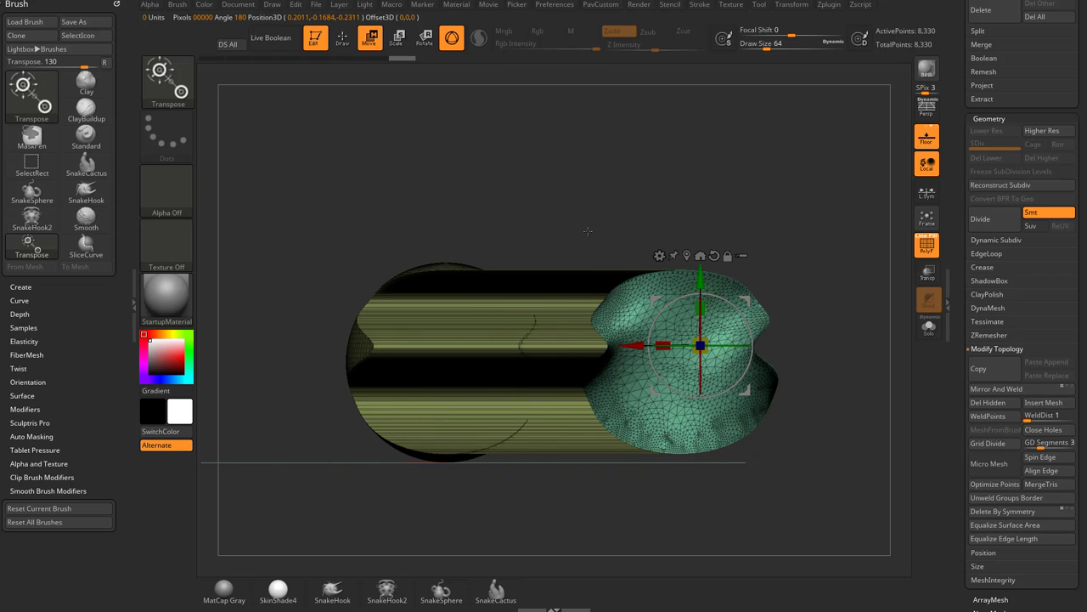
# Examine the extruded walls and the wavy end cap from several angles, leaving Move mode for Draw mode
pyautogui.moveTo(587, 231); pyautogui.dragTo(596, 274)
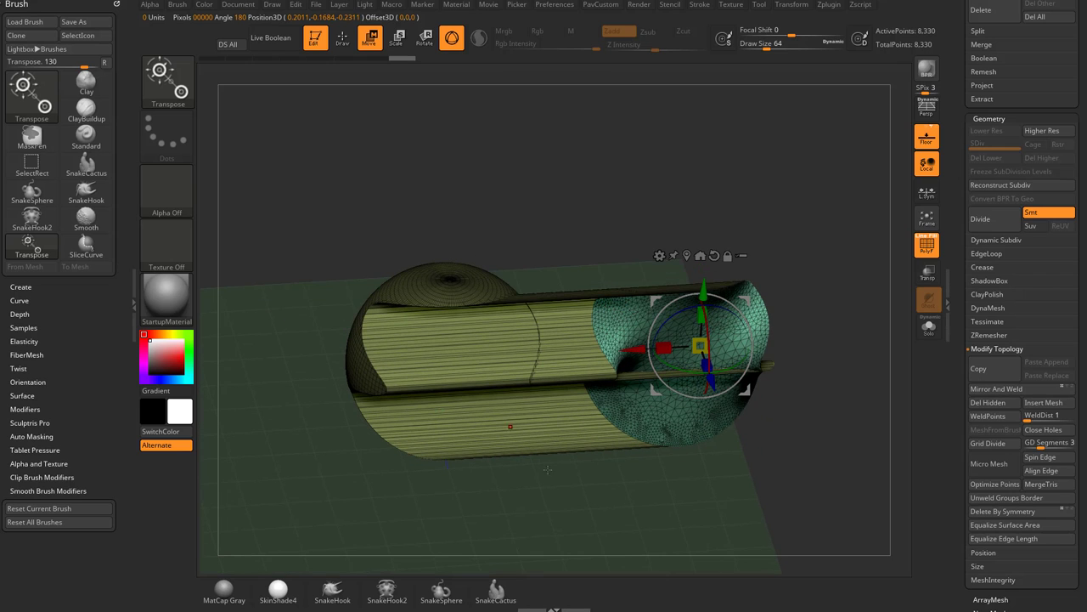
pyautogui.keyDown('alt'); pyautogui.moveTo(548, 469); pyautogui.dragTo(512, 463); pyautogui.keyUp('alt')
pyautogui.moveTo(809, 407); pyautogui.dragTo(742, 367)
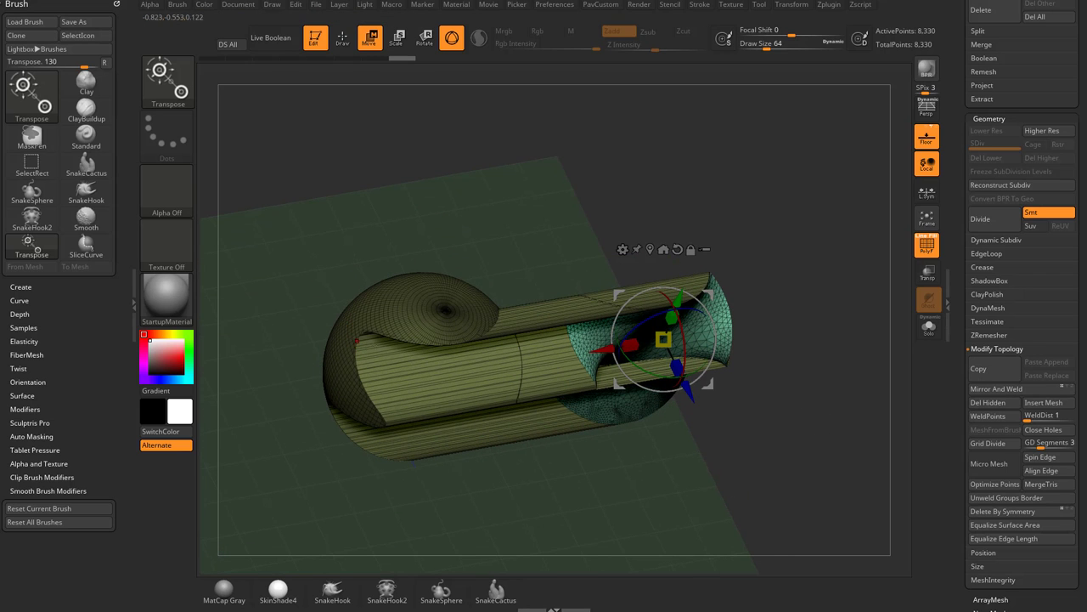
pyautogui.moveTo(614, 312); pyautogui.dragTo(453, 278)
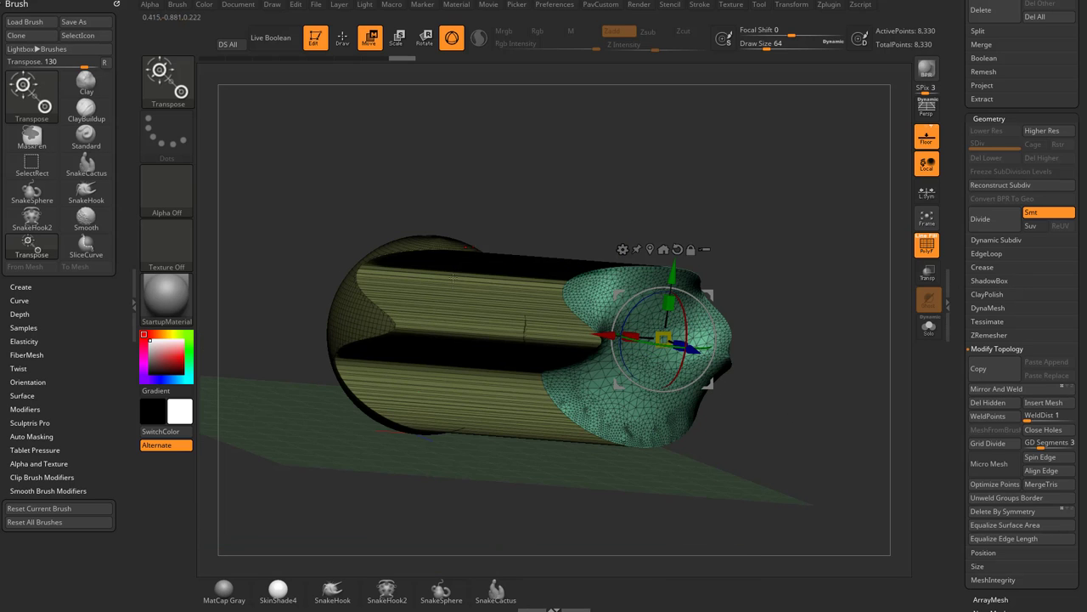
pyautogui.moveTo(758, 346); pyautogui.dragTo(776, 361)
pyautogui.press('q')
pyautogui.moveTo(791, 264)
pyautogui.mouseDown()
pyautogui.moveTo(733, 293)
pyautogui.moveTo(751, 317)
pyautogui.mouseUp()
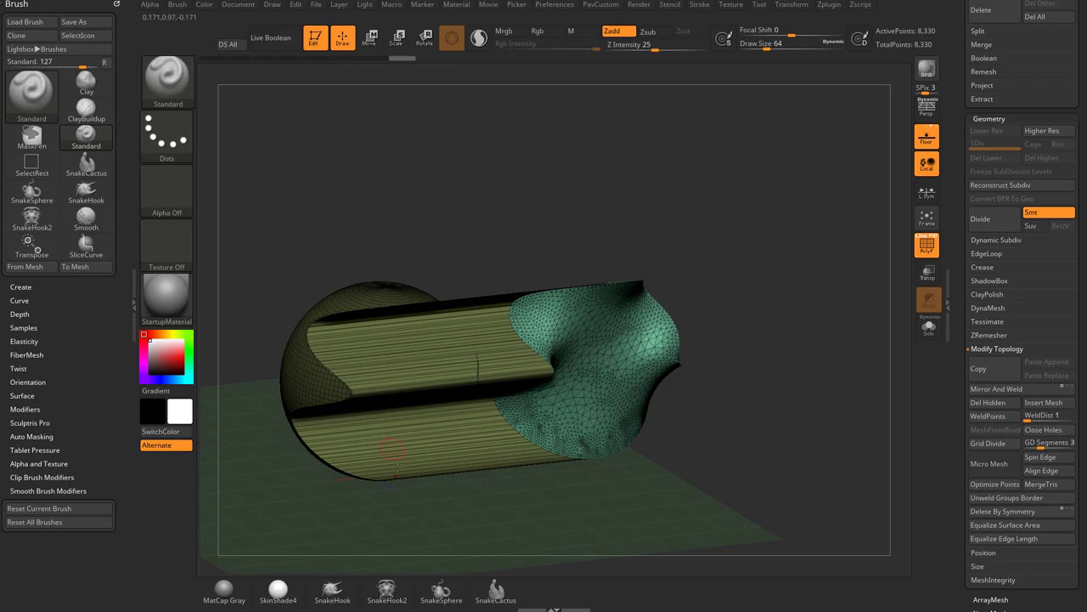
pyautogui.moveTo(696, 408); pyautogui.dragTo(600, 393)
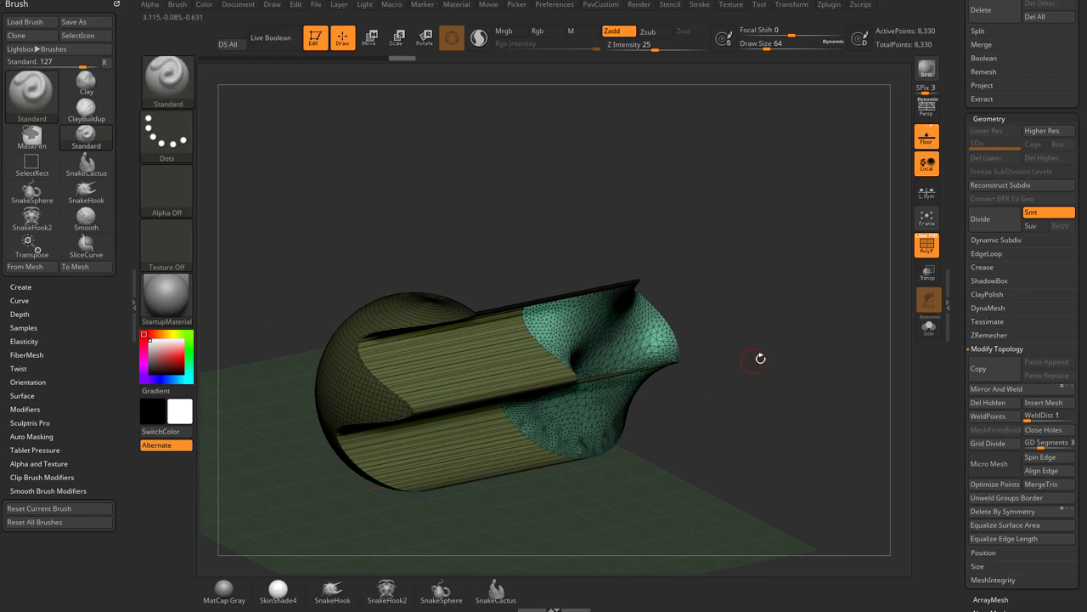
pyautogui.moveTo(760, 358); pyautogui.dragTo(748, 356)
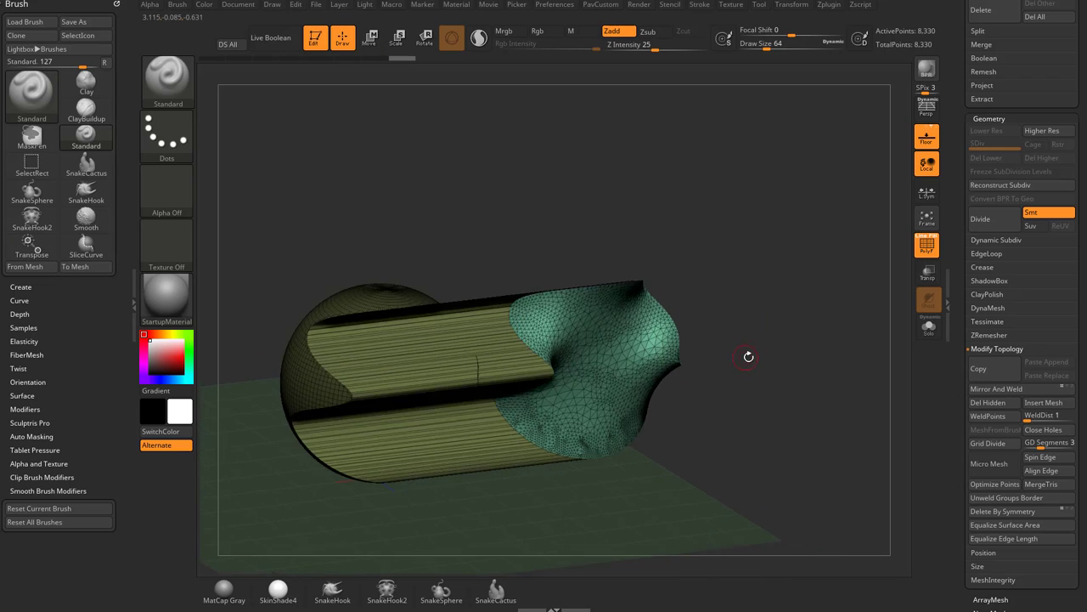
# Hide the original sphere part to isolate the extruded walls and their end cap
pyautogui.keyDown('ctrl'); pyautogui.keyDown('shift'); pyautogui.click(586, 335); pyautogui.keyUp('shift'); pyautogui.keyUp('ctrl')
pyautogui.keyDown('ctrl'); pyautogui.keyDown('shift'); pyautogui.click(764, 381); pyautogui.keyUp('shift'); pyautogui.keyUp('ctrl')
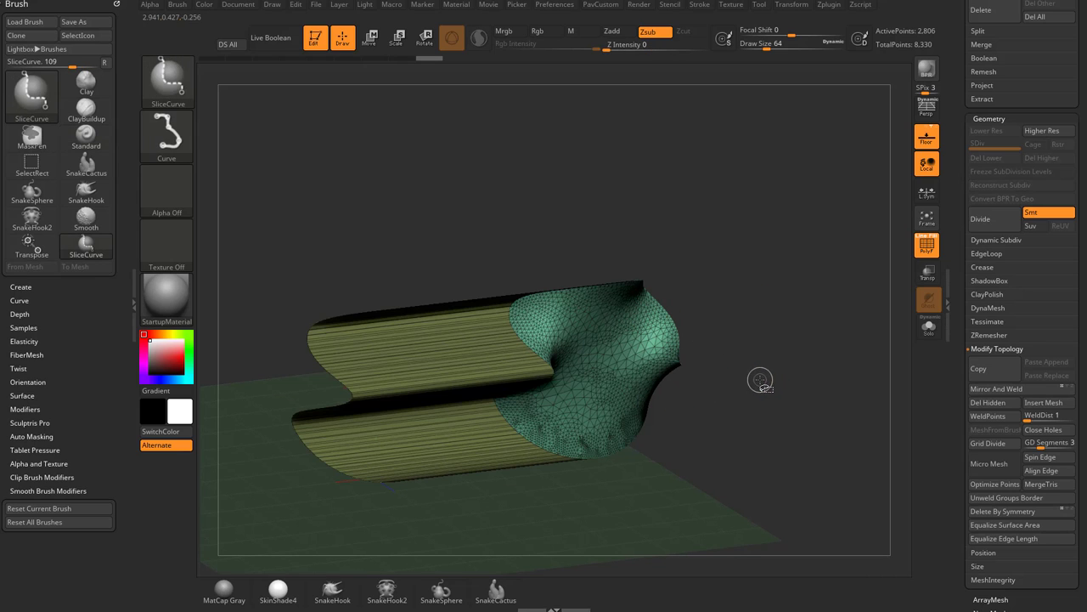
pyautogui.hotkey('ctrl', 'shift')
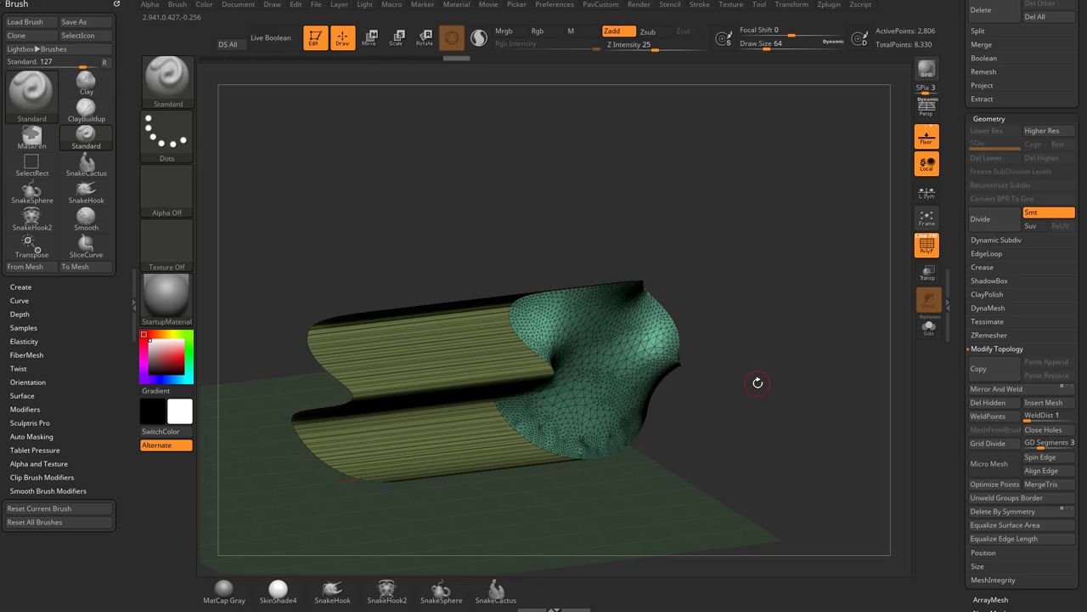
# Assign the visible extruded walls and wavy end cap to one polygroup, and unhide the original sphere part
pyautogui.moveTo(761, 383)
pyautogui.mouseDown()
pyautogui.moveTo(771, 326)
pyautogui.moveTo(821, 407)
pyautogui.mouseUp()
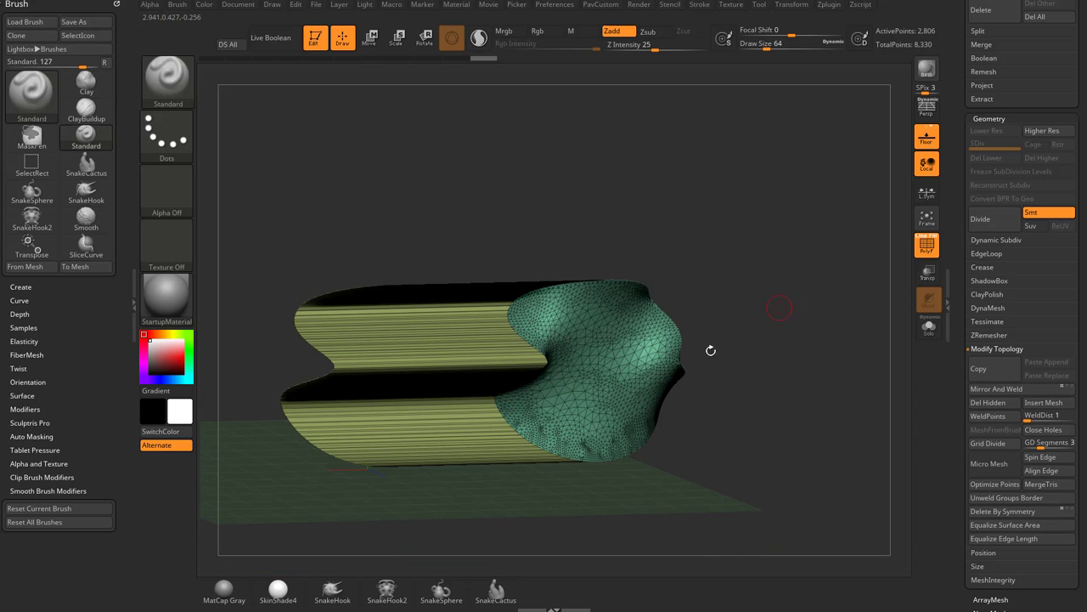
pyautogui.hotkey('ctrl', 'w')
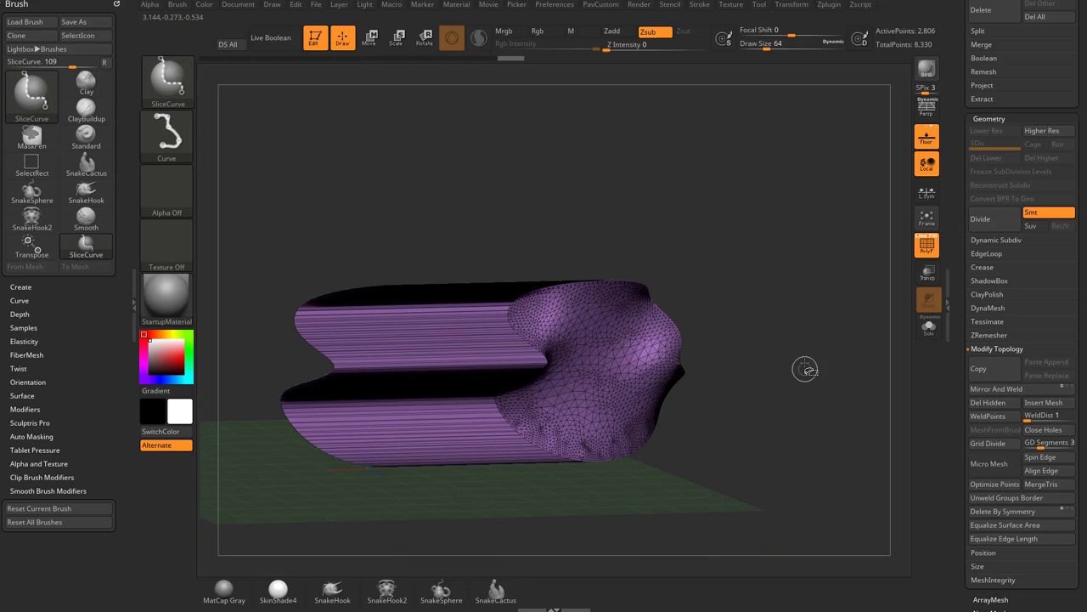
pyautogui.keyDown('ctrl'); pyautogui.keyDown('shift'); pyautogui.click(796, 352); pyautogui.keyUp('shift'); pyautogui.keyUp('ctrl')
pyautogui.moveTo(794, 354)
pyautogui.mouseDown()
pyautogui.moveTo(830, 365)
pyautogui.moveTo(803, 400)
pyautogui.moveTo(825, 444)
pyautogui.mouseUp()
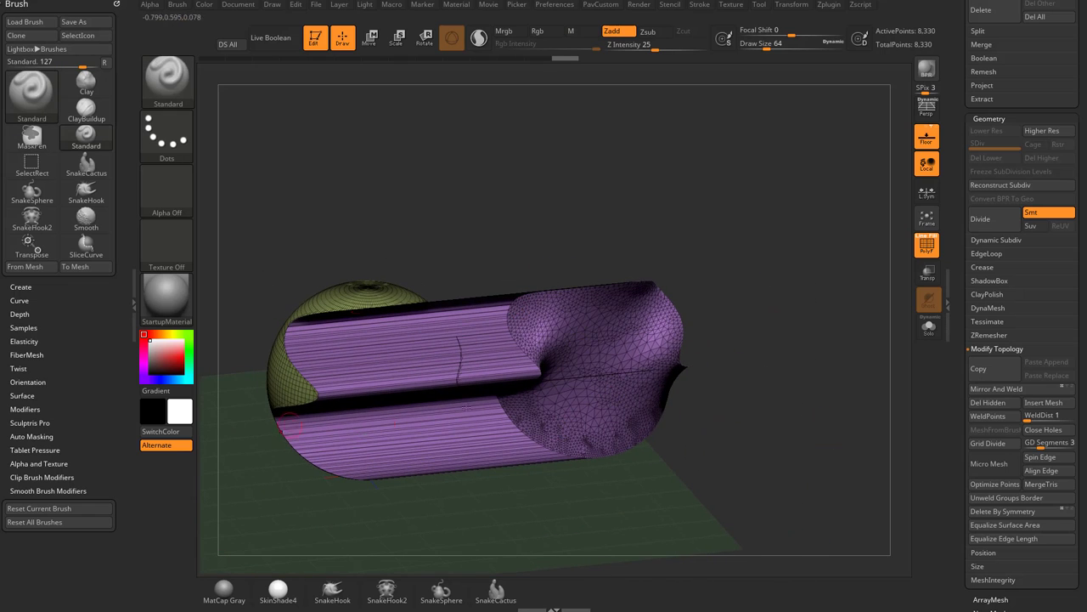
# Turn off the floor grid, apply Mirror And Weld to the extruded sphere and inspect the mirrored shape from other angles
pyautogui.scroll(-2, 954, 390)
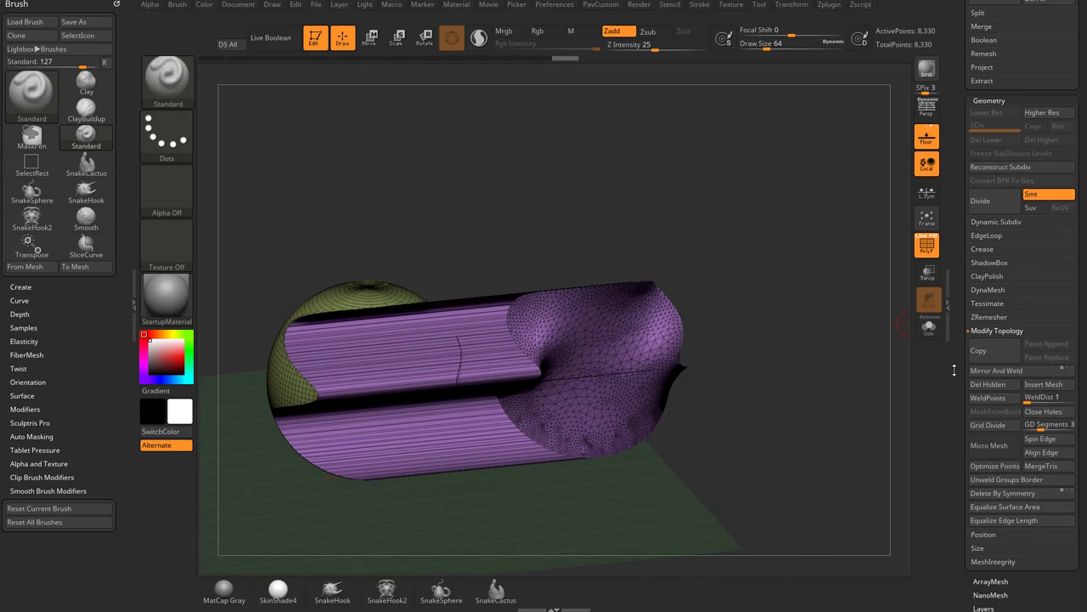
pyautogui.click(933, 146)
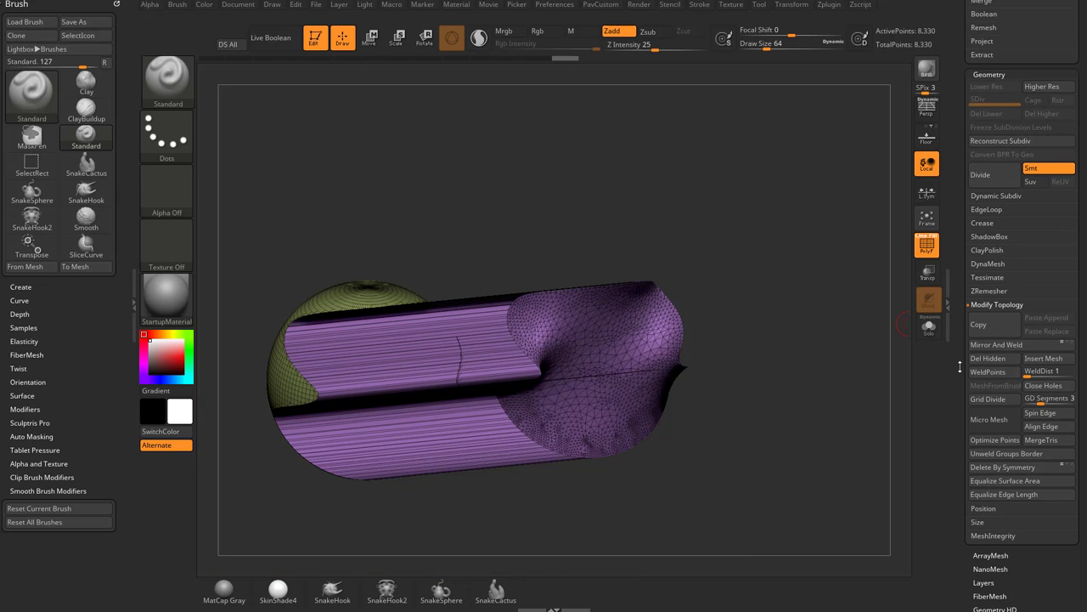
pyautogui.click(999, 345)
pyautogui.moveTo(675, 340); pyautogui.dragTo(420, 286)
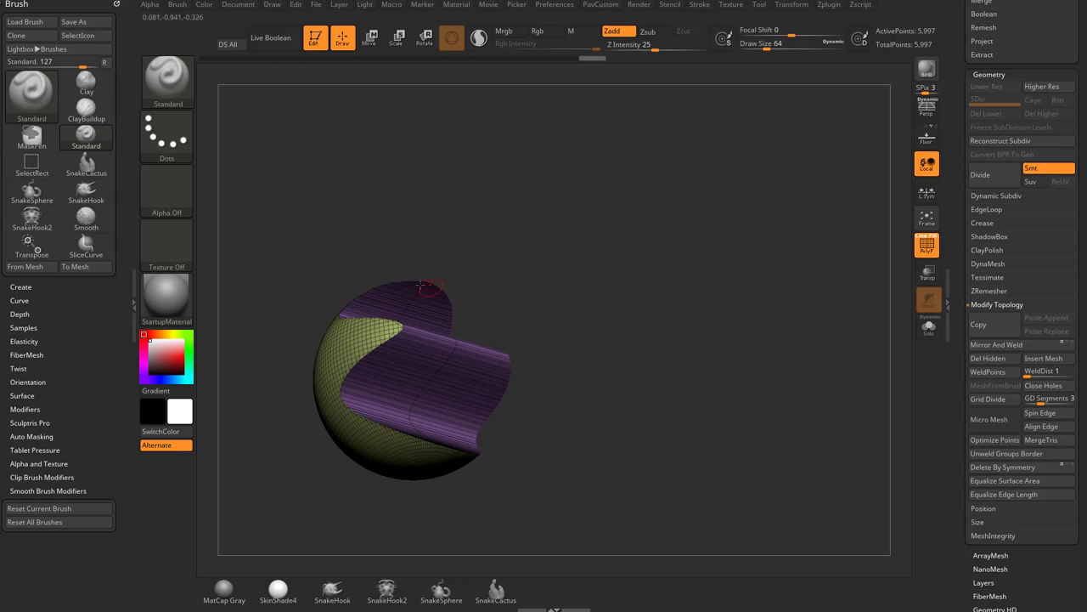
pyautogui.moveTo(412, 372); pyautogui.dragTo(472, 379)
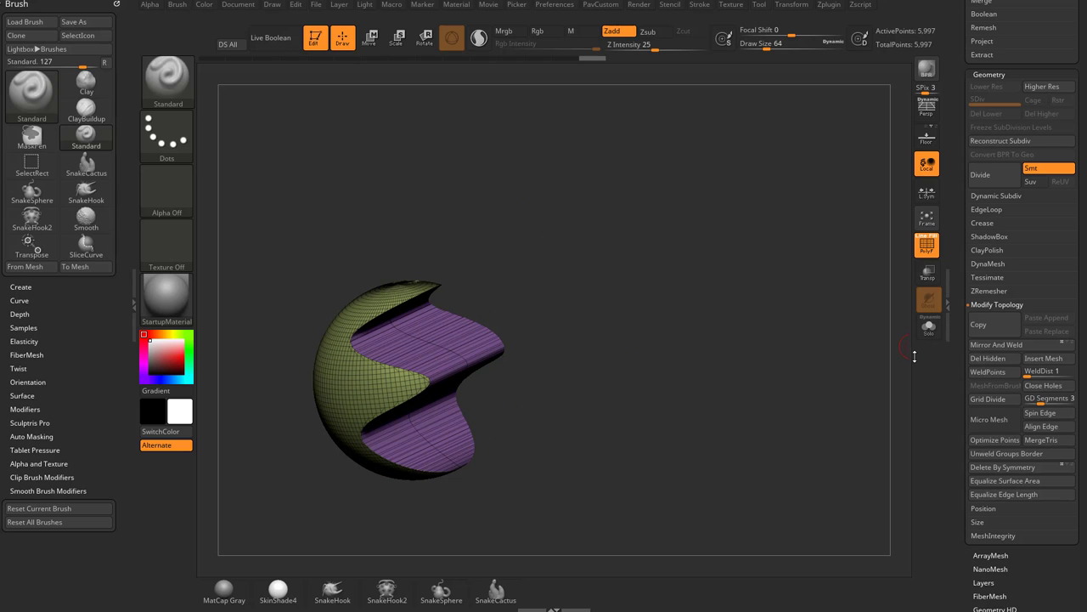
# Locate the Mirror option among the Deformation settings and return to Mirror And Weld in the Modify Topology settings
pyautogui.moveTo(968, 374); pyautogui.dragTo(970, 249)
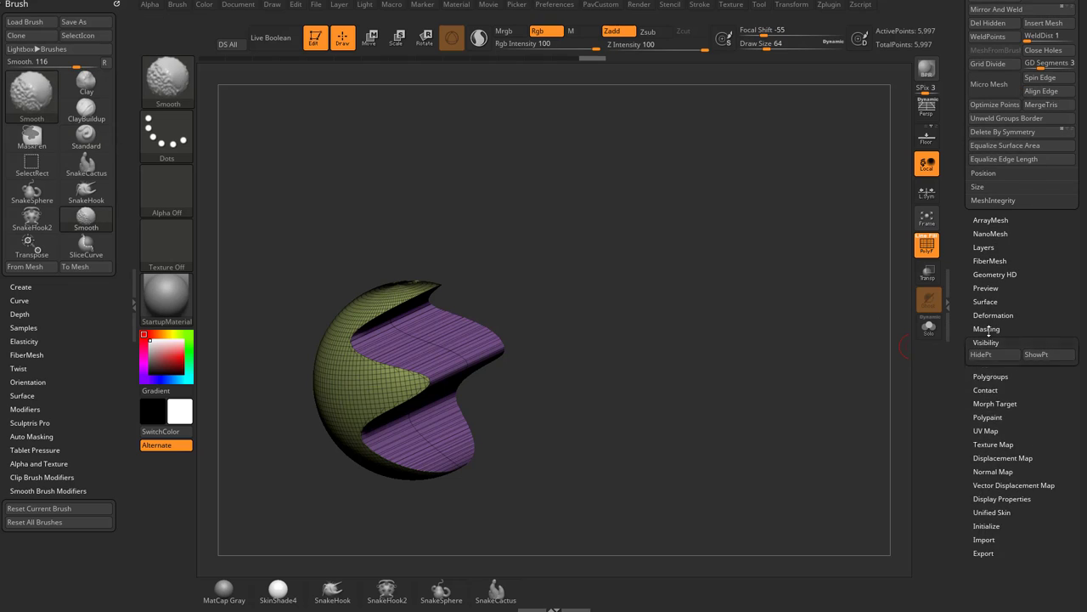
pyautogui.keyDown('shift'); pyautogui.click(987, 316); pyautogui.keyUp('shift')
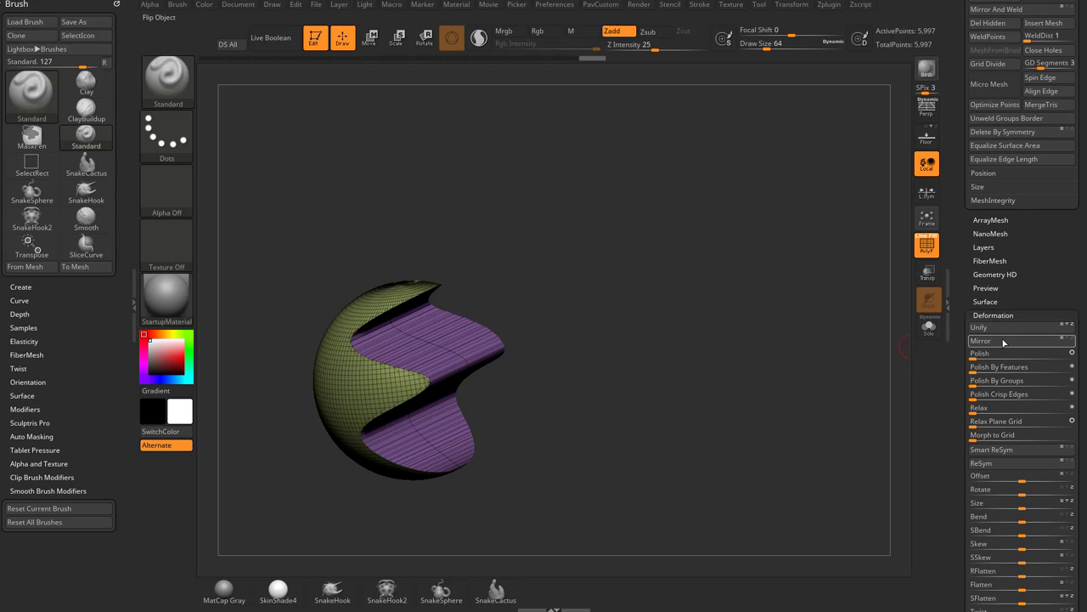
pyautogui.scroll(5, 1003, 342)
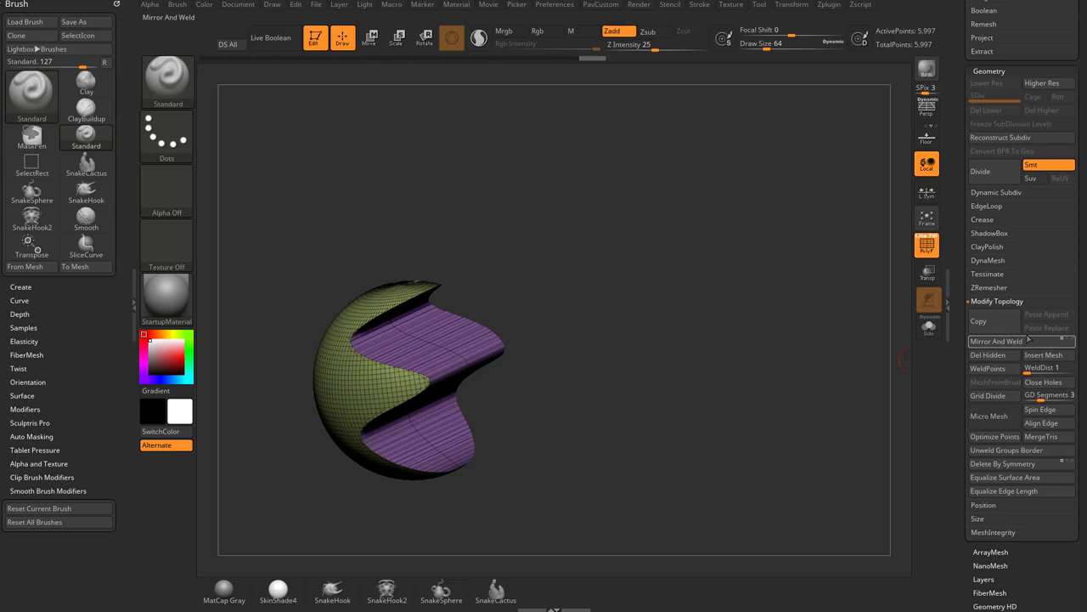